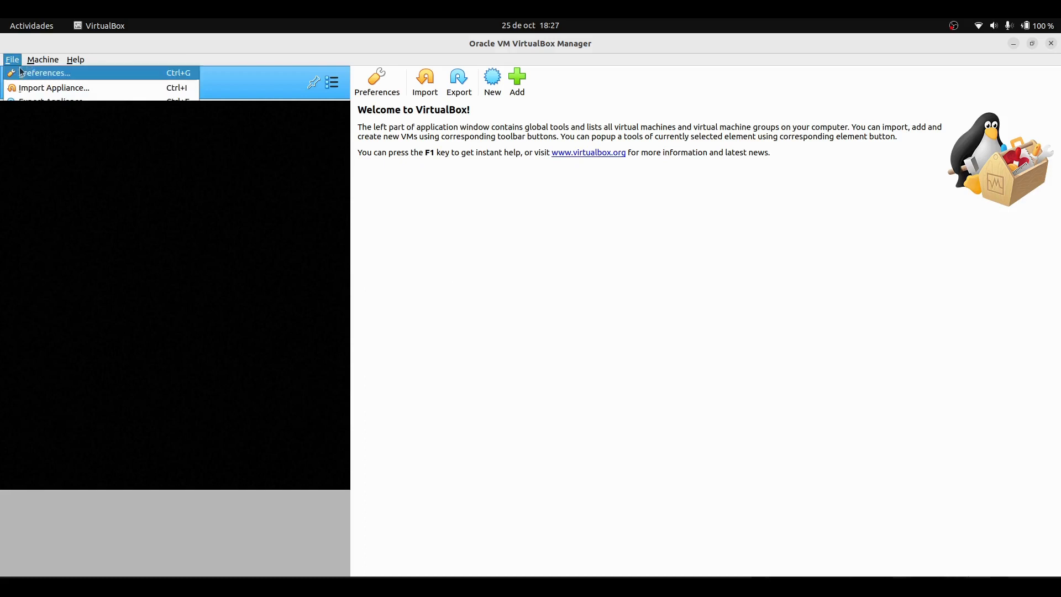
Set the virtual machine Host Key Combination shortcut to F12 in the preferences
left_click(31, 76)
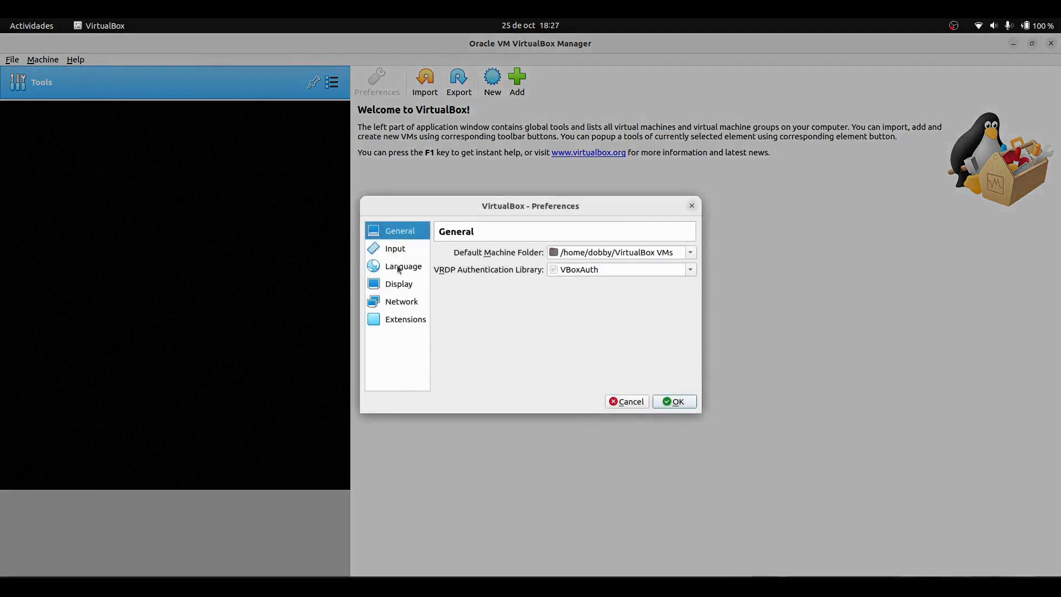
left_click(395, 248)
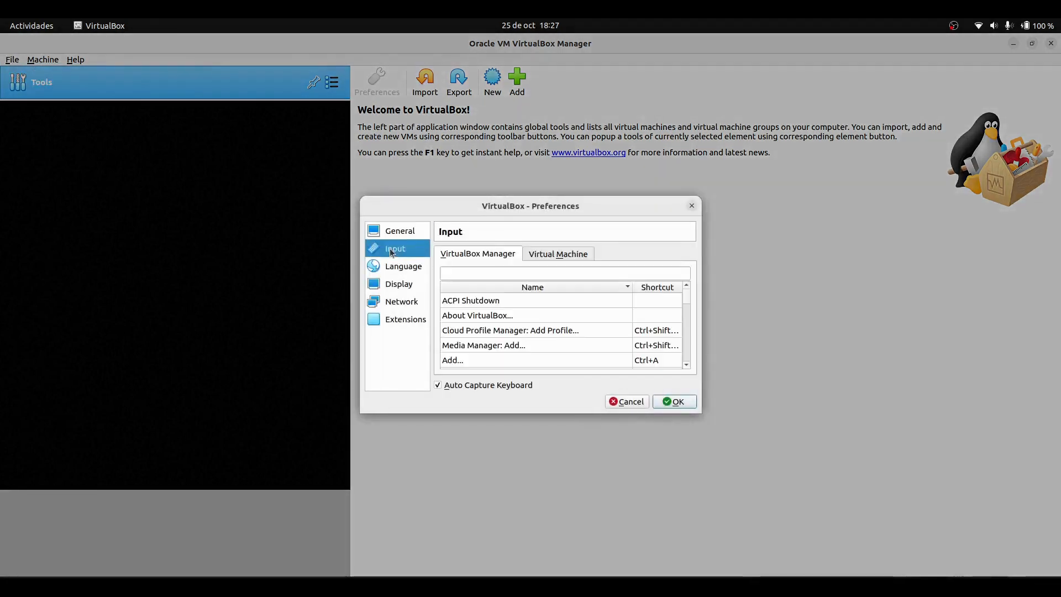
left_click(555, 256)
left_click(610, 302)
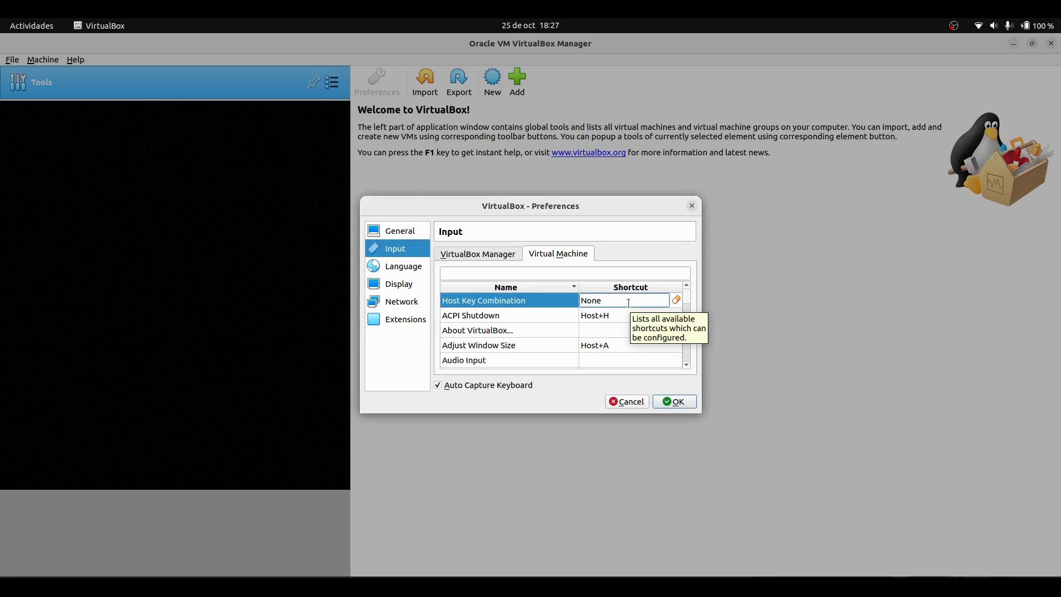
key("F12")
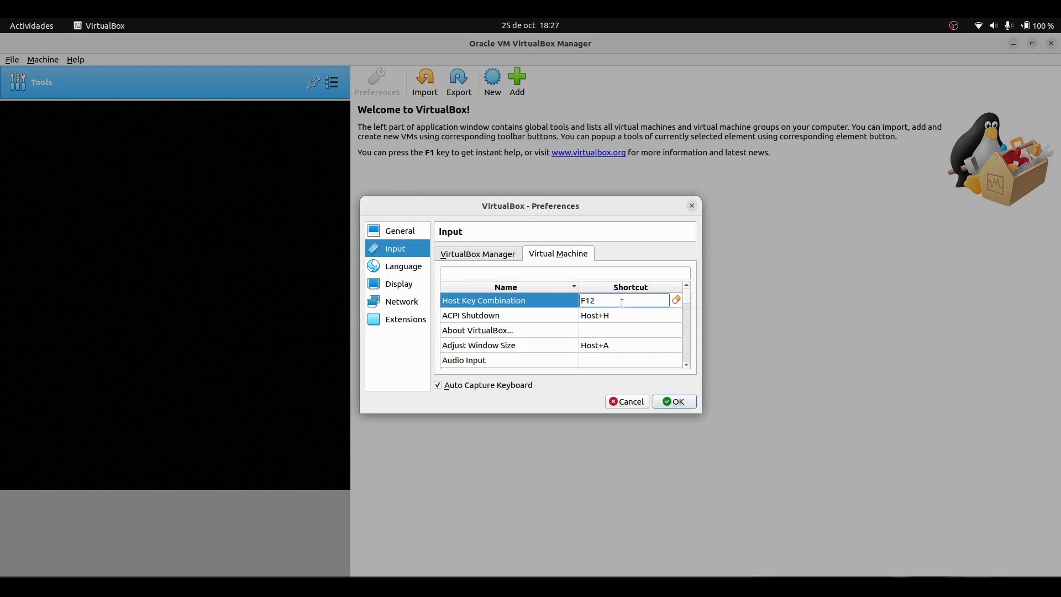
left_click(675, 406)
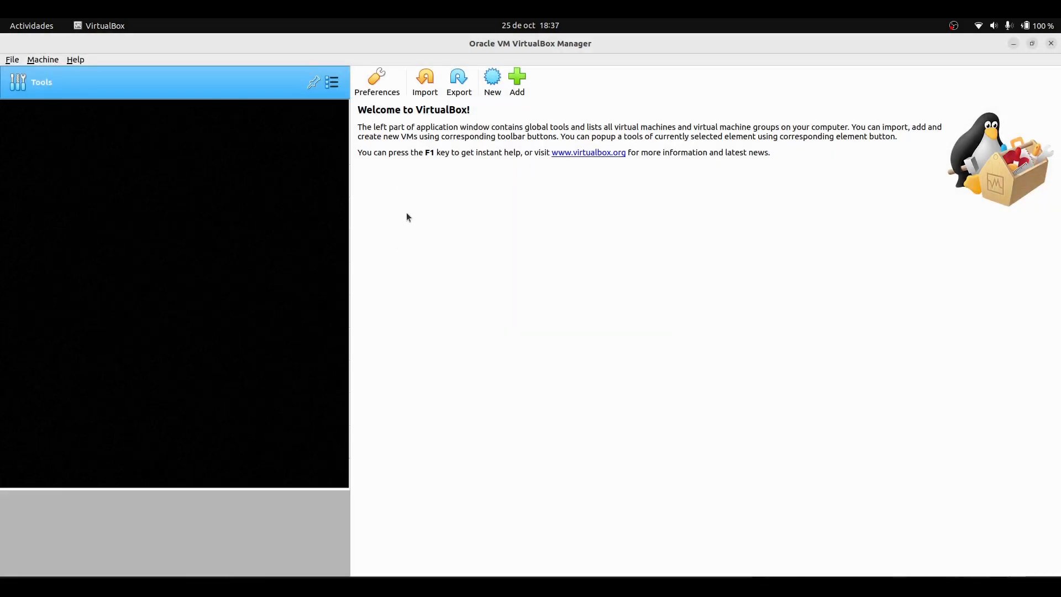
Start a new virtual machine named Windows server 2019 standard with version Windows 2019 (64-bit)
left_click(501, 98)
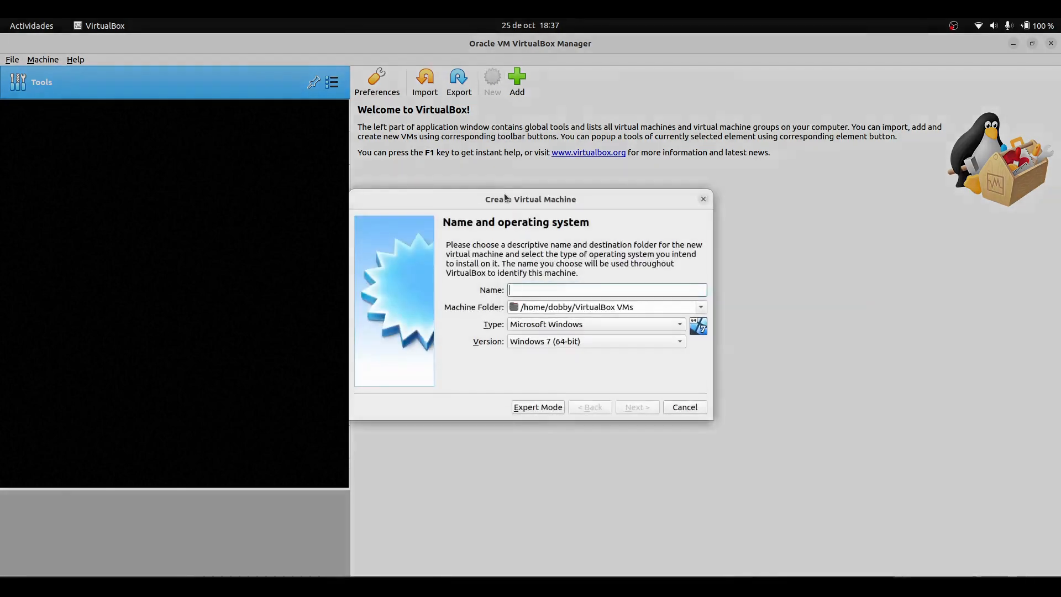
right_click(534, 288)
left_click(567, 351)
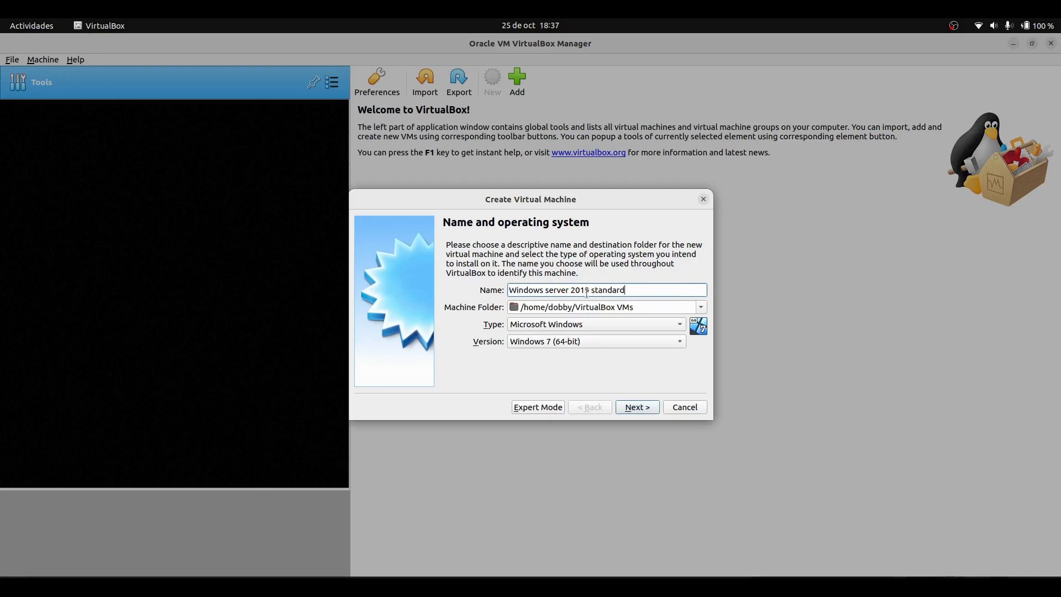
left_click(559, 341)
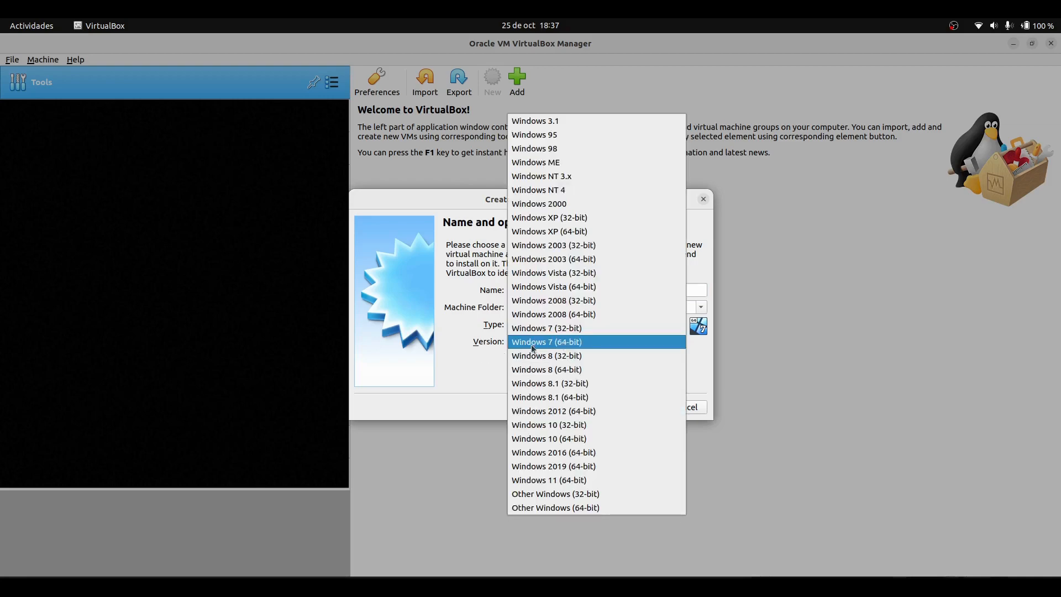
left_click(580, 470)
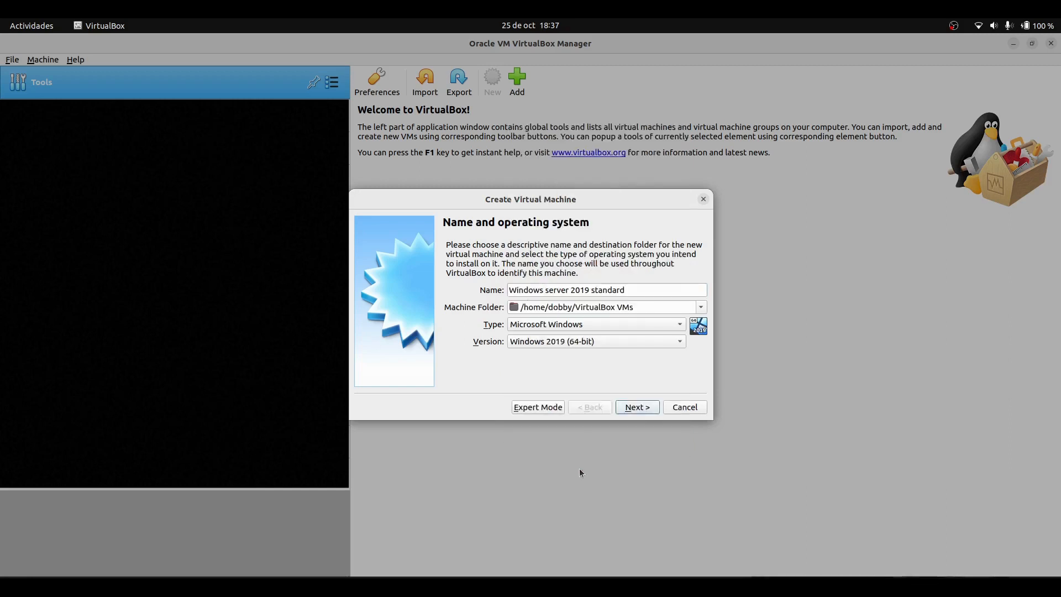
left_click(637, 409)
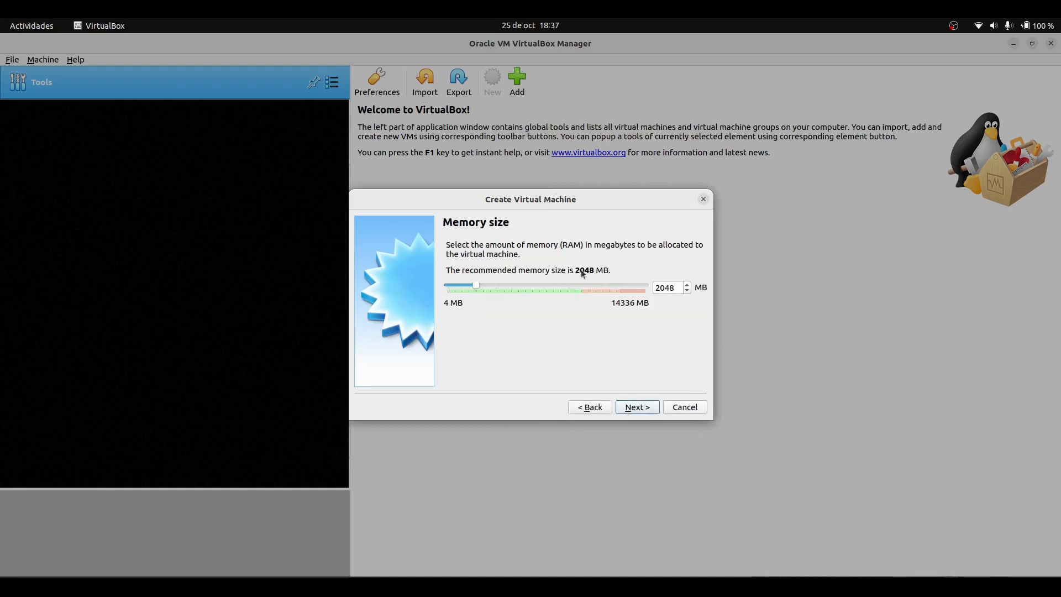
Accept 2048 MB of memory and choose to create a new virtual hard disk now
double_click(676, 290)
left_click(639, 412)
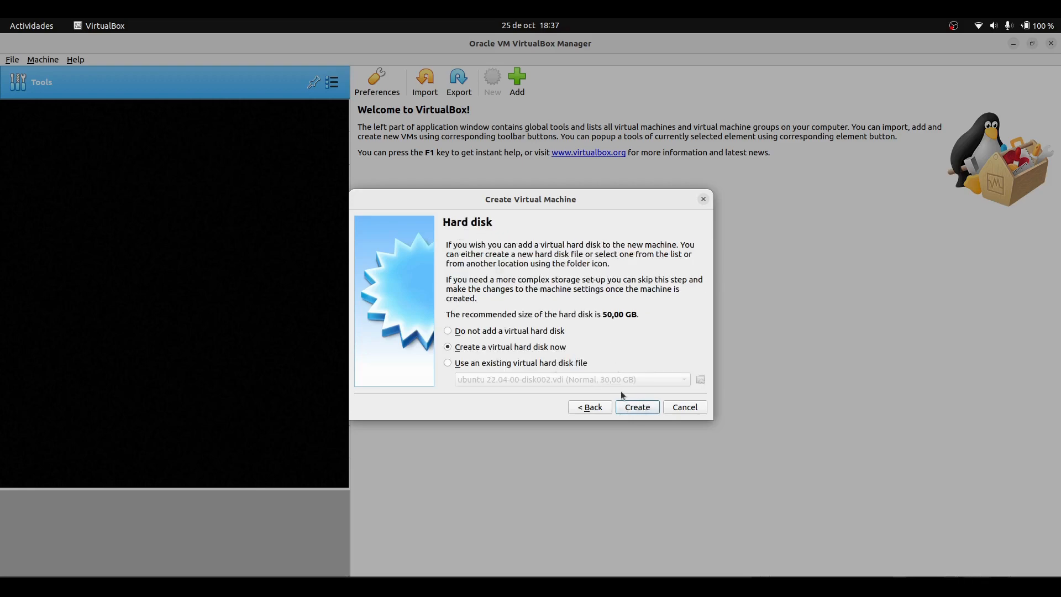
left_click(638, 409)
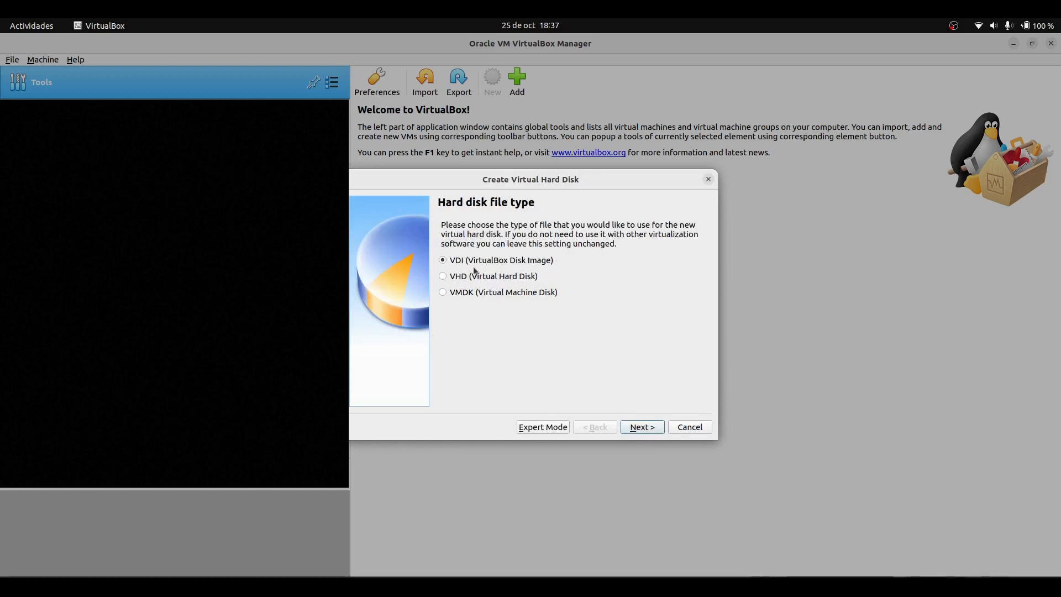
Create a dynamically allocated VDI hard disk with a size of 250 GB
left_click(642, 427)
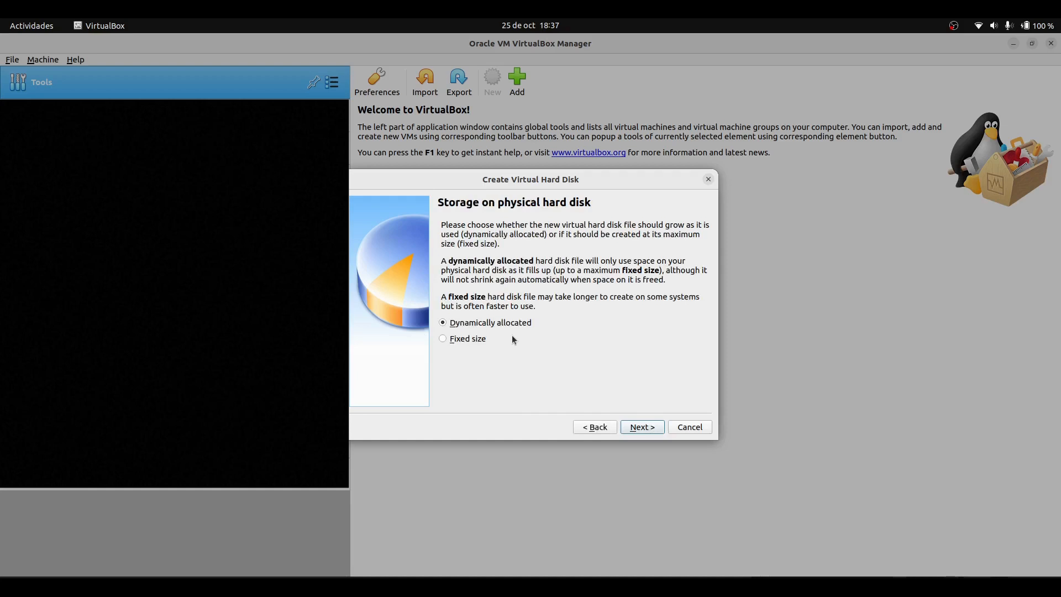
left_click(646, 430)
left_click(671, 317)
left_click_drag(671, 316, 727, 316)
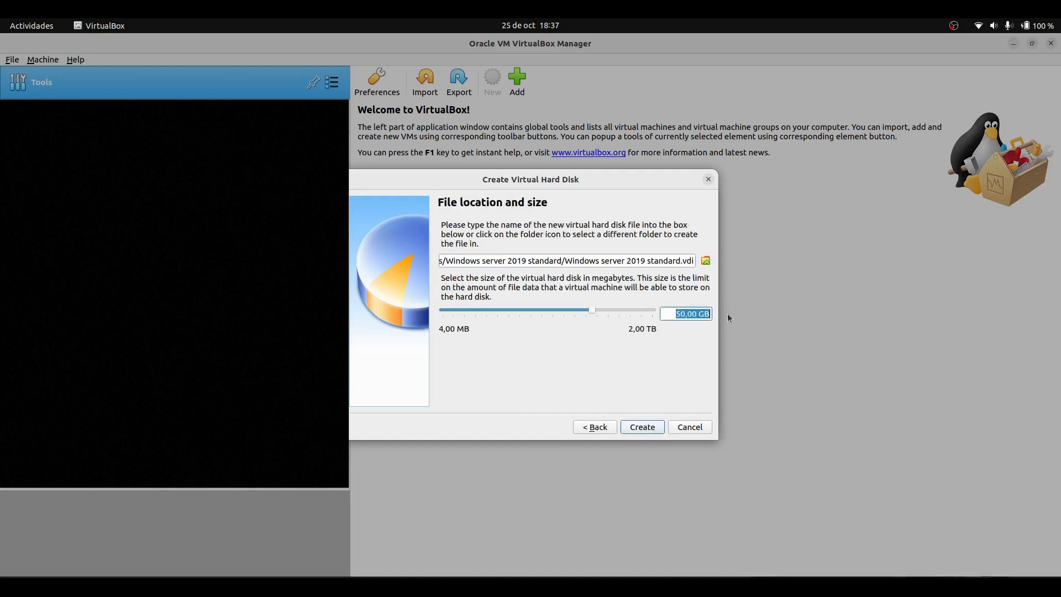
type("250")
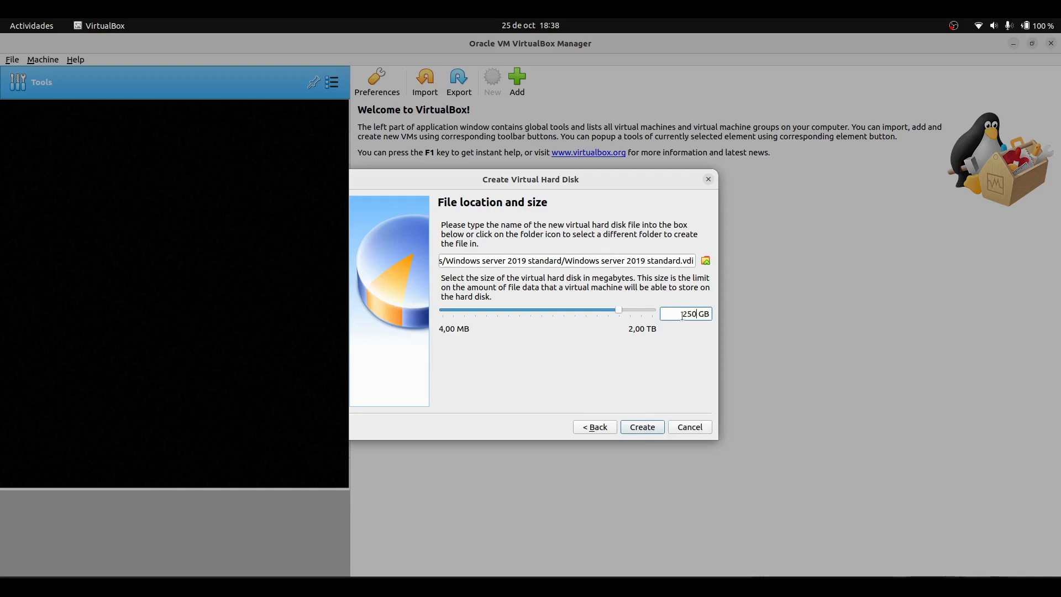
left_click_drag(683, 315, 710, 319)
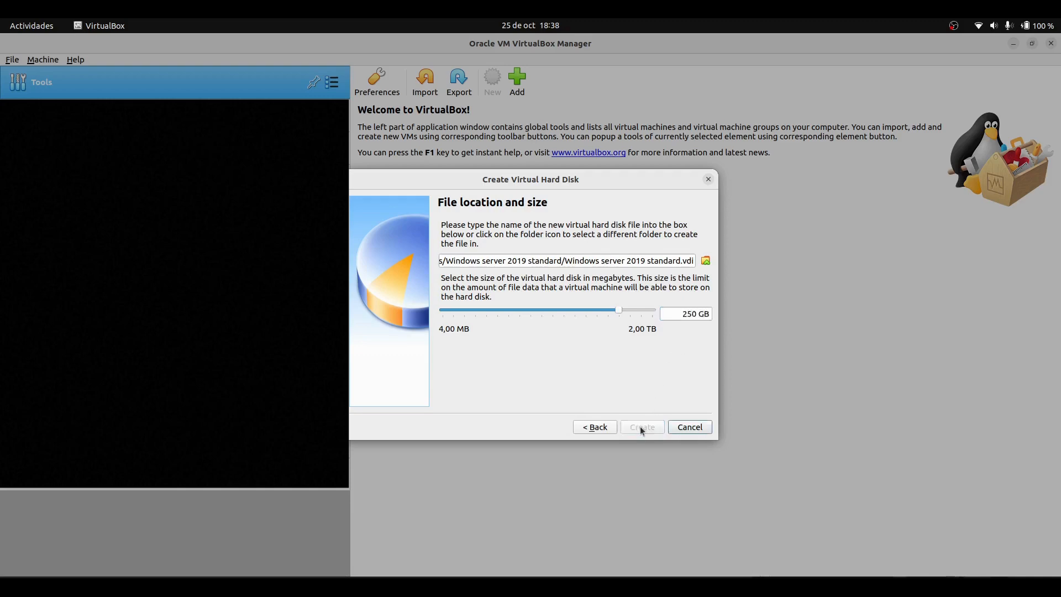
left_click(641, 427)
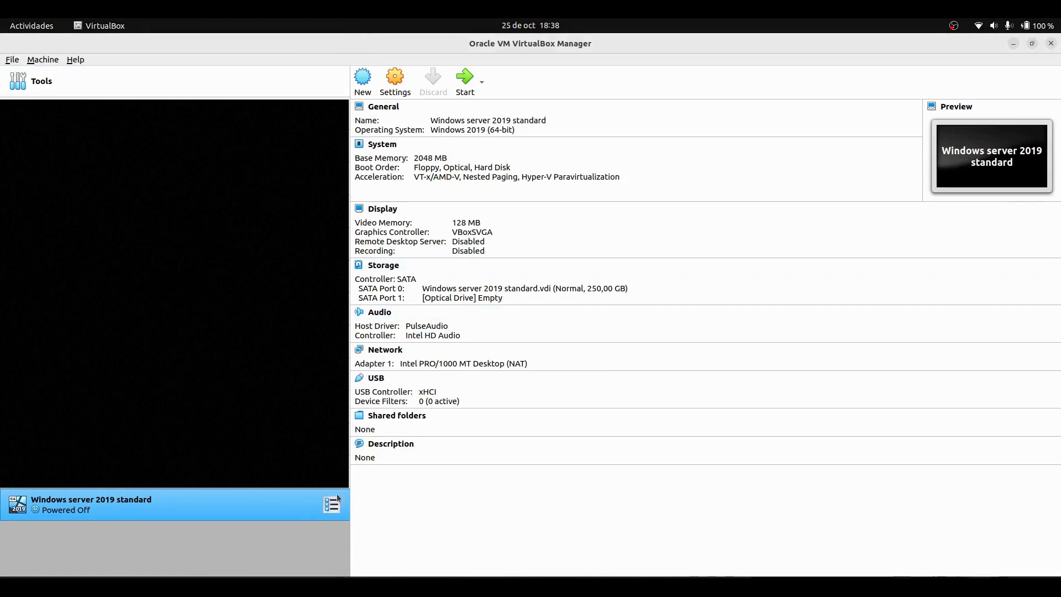
In the machine's storage settings, create and attach a second dynamically allocated 250 GB VDI disk to the SATA controller
left_click(401, 90)
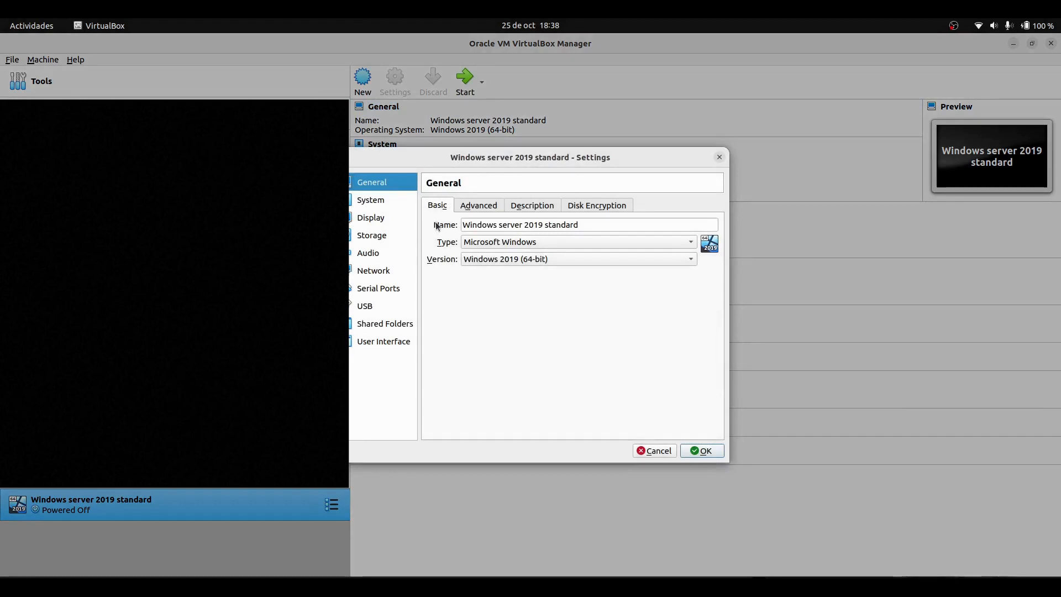
left_click(374, 237)
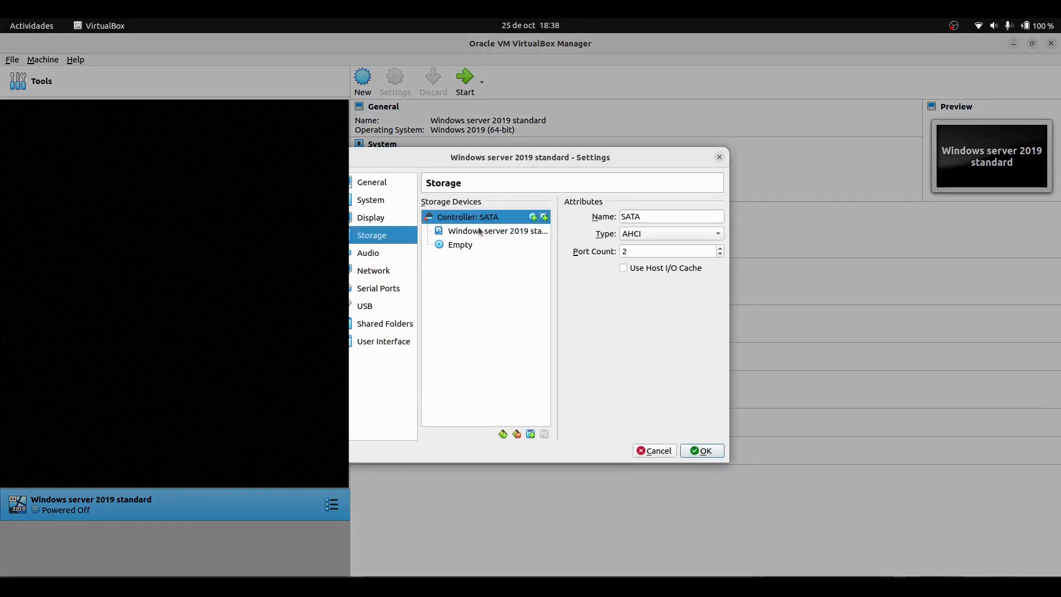
left_click(543, 217)
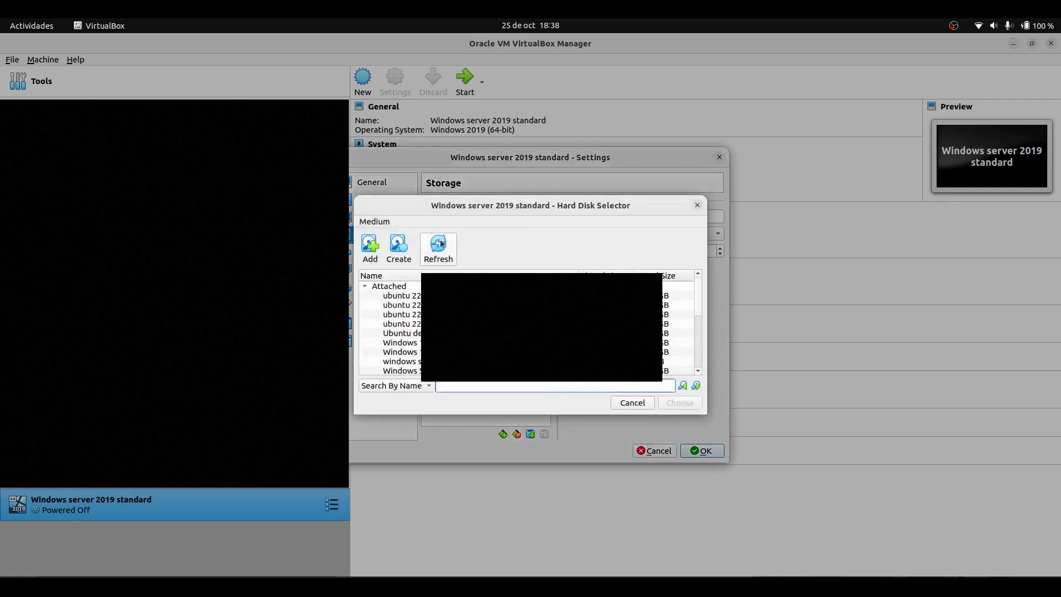
left_click(411, 250)
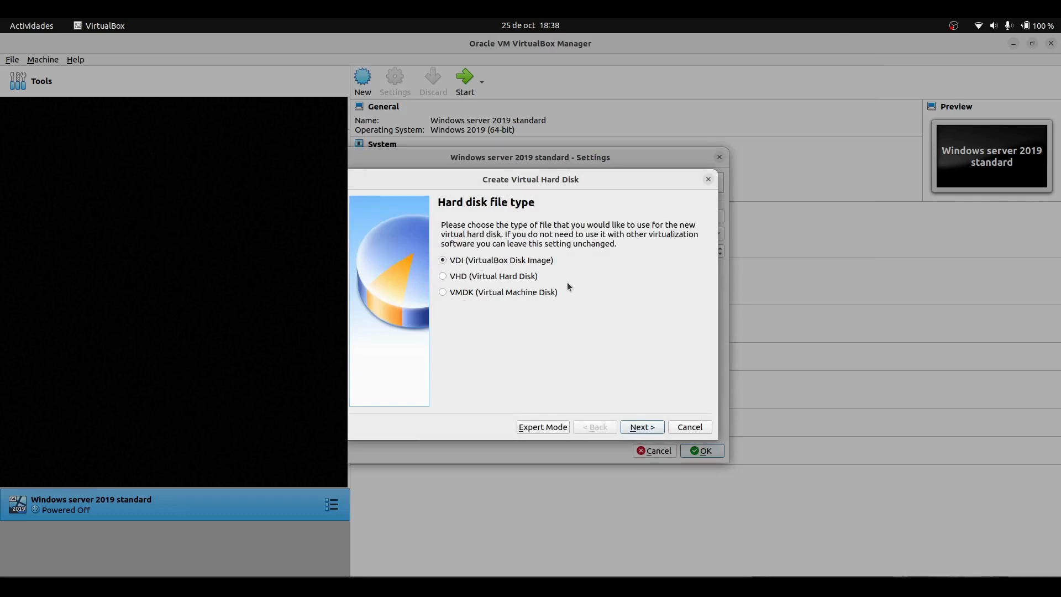
left_click(643, 428)
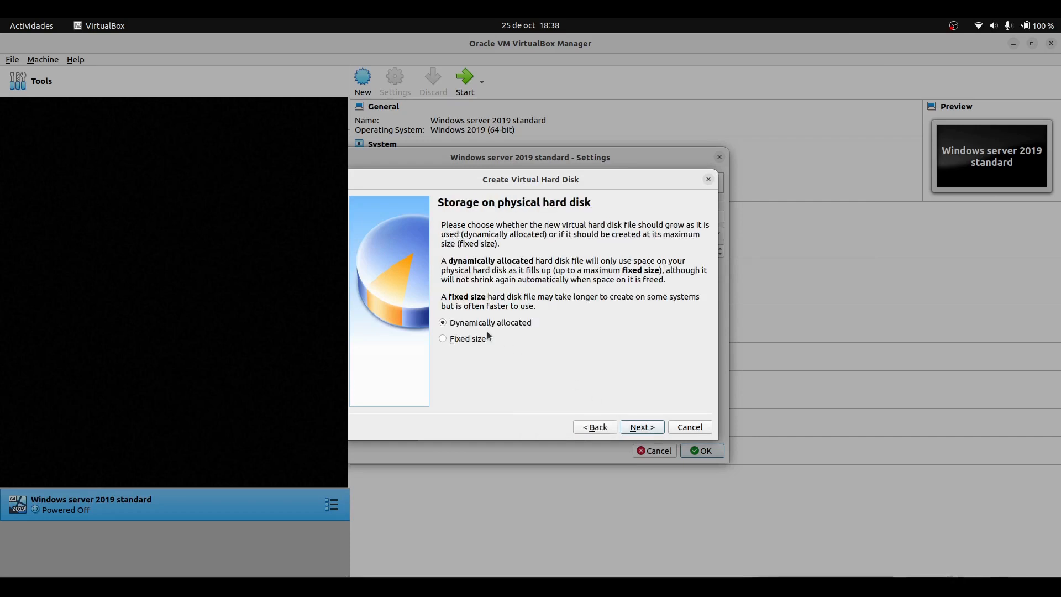
left_click(644, 428)
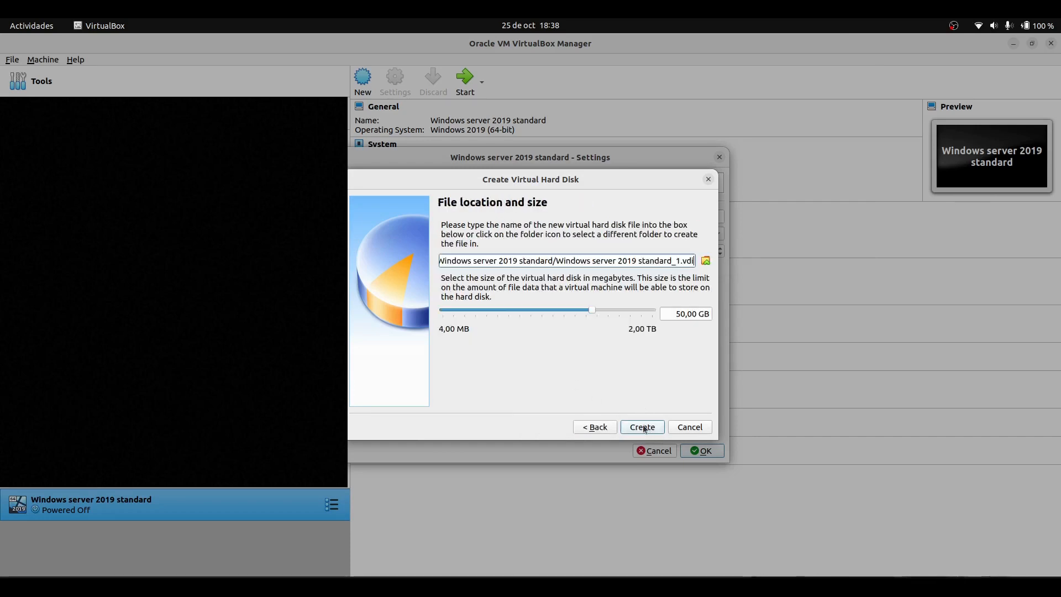
left_click_drag(672, 314, 715, 312)
type("25")
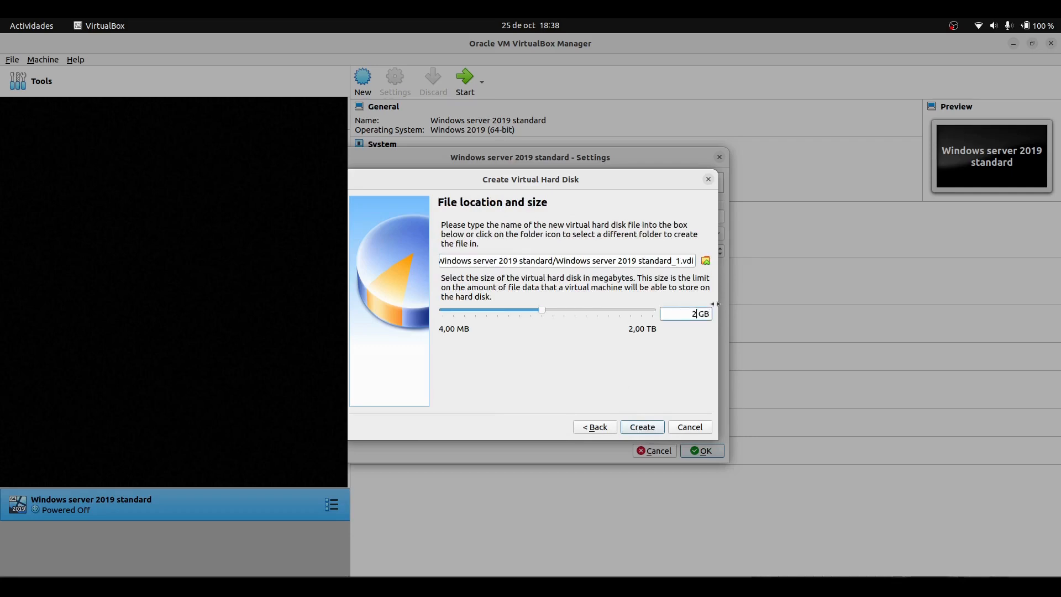
type("0")
left_click(641, 428)
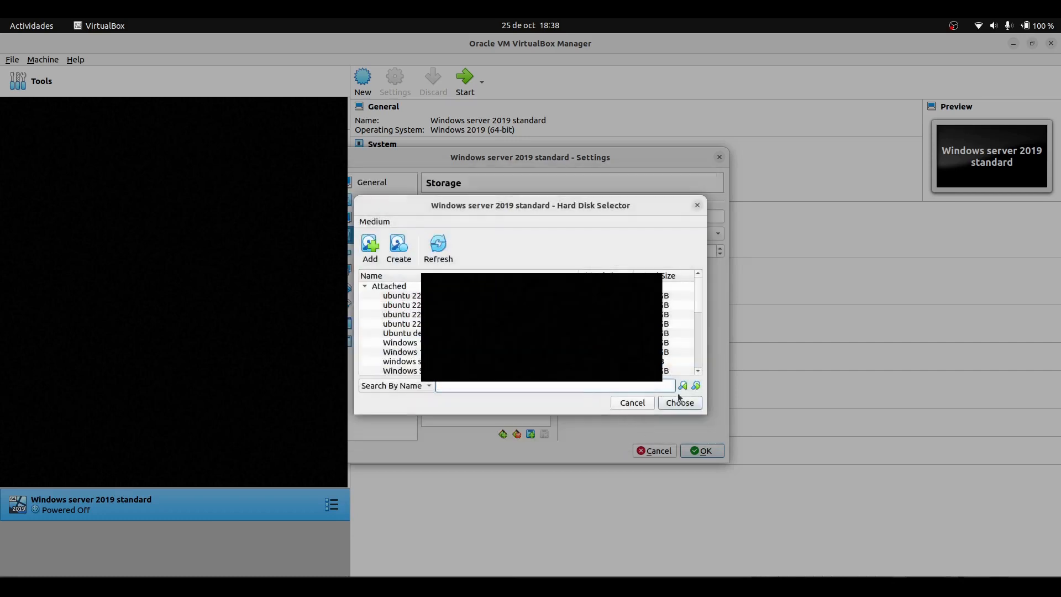
left_click(679, 403)
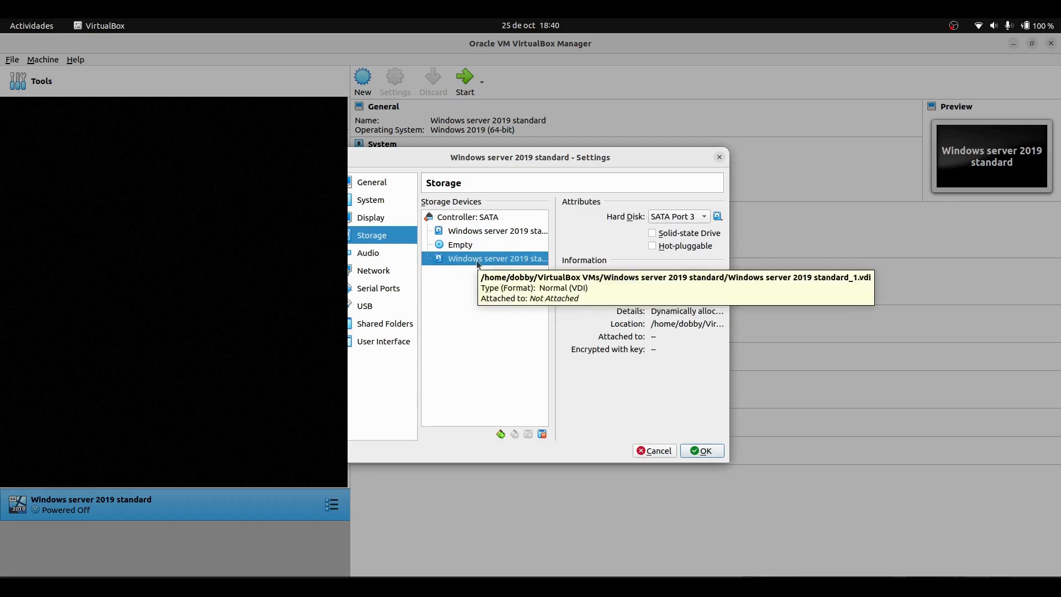
Move the original virtual hard disk to SATA Port 2
left_click(676, 216)
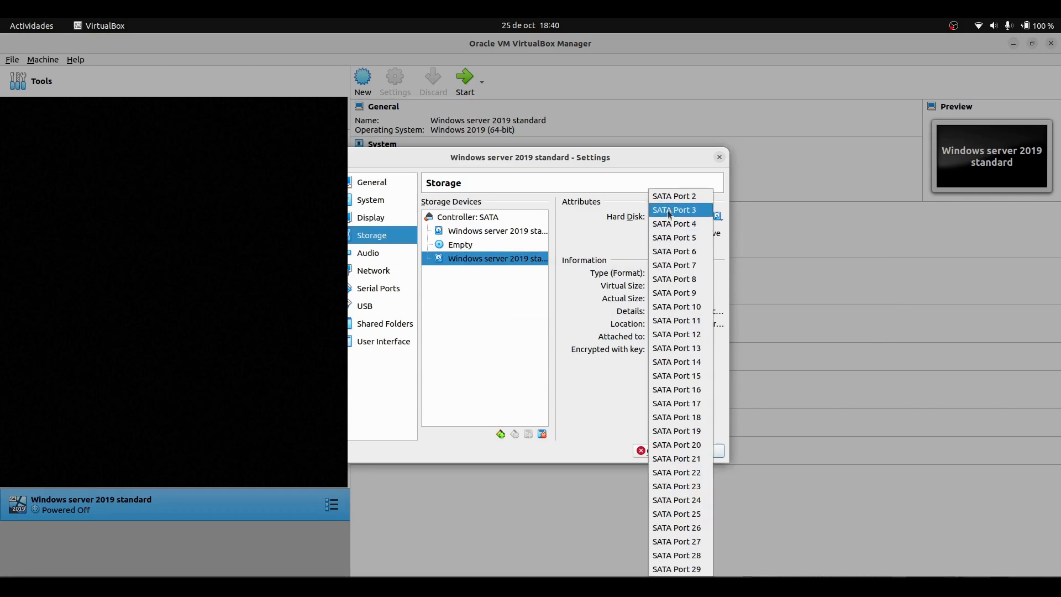
left_click(669, 211)
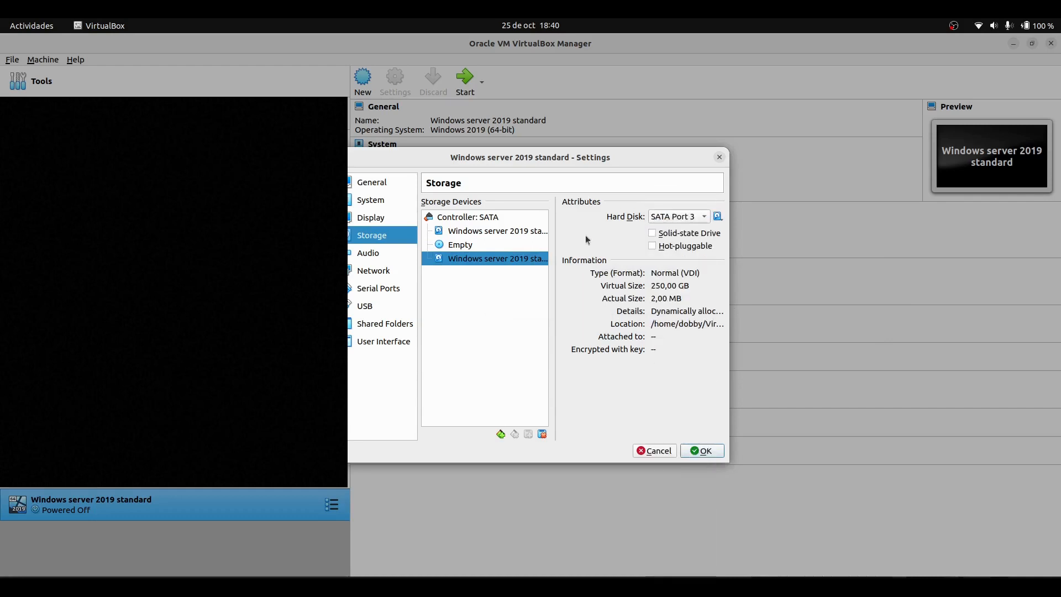
left_click(465, 235)
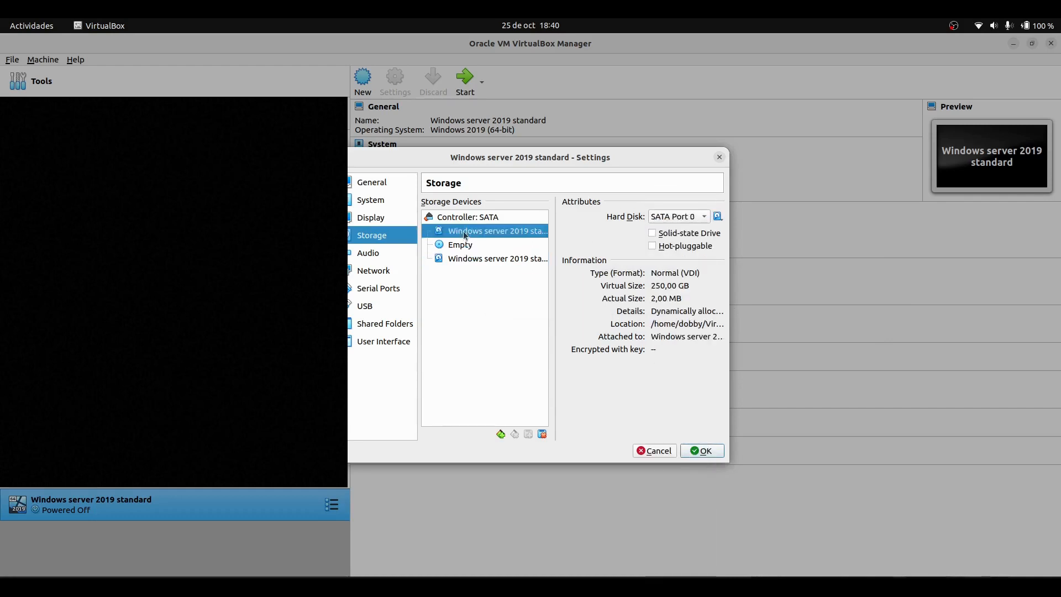
left_click(692, 217)
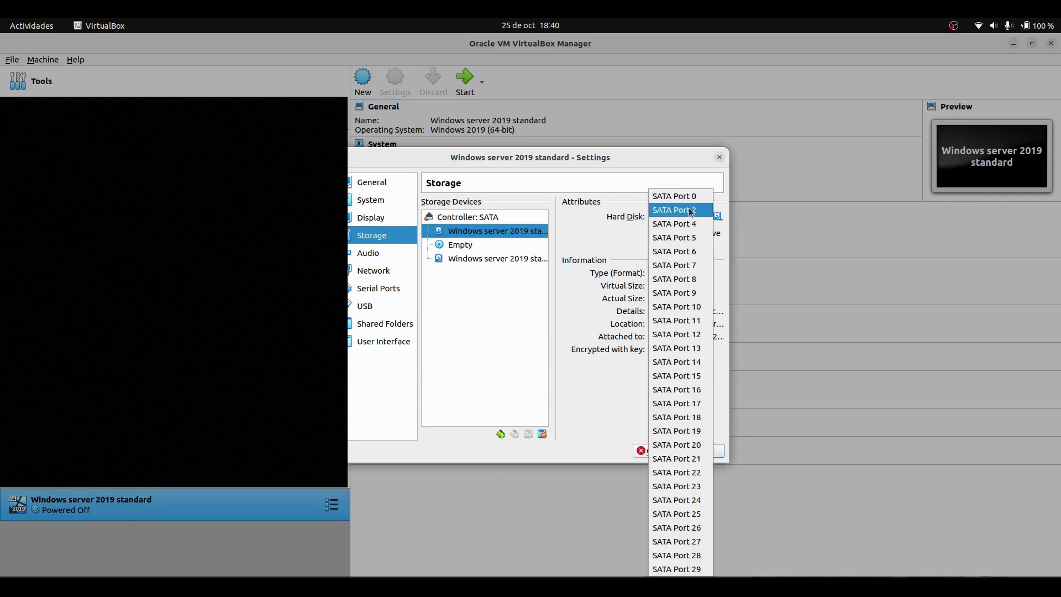
left_click(694, 216)
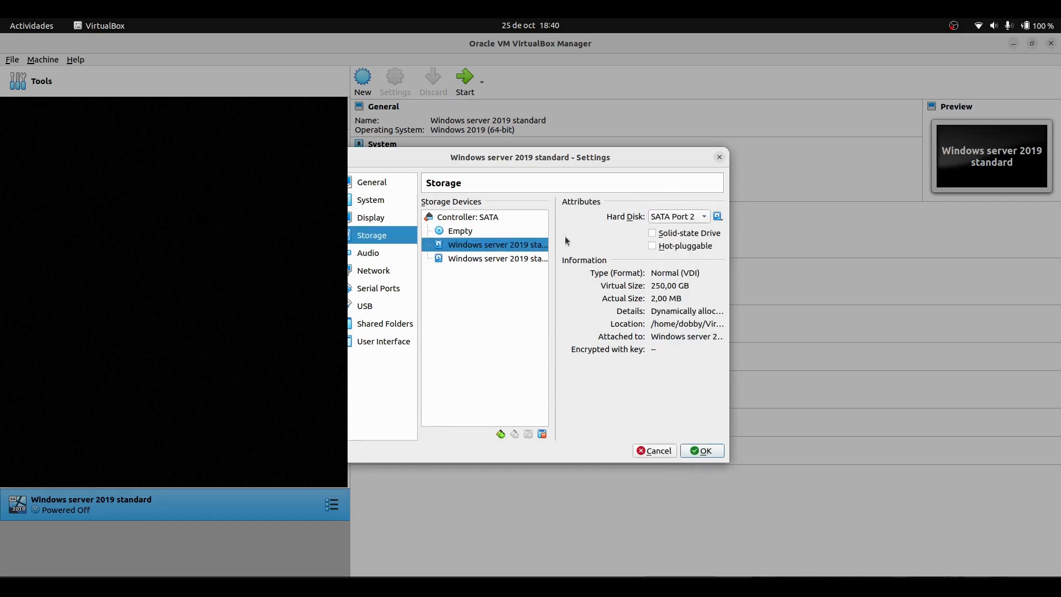
Assign the empty optical drive to SATA Port 0
left_click(503, 232)
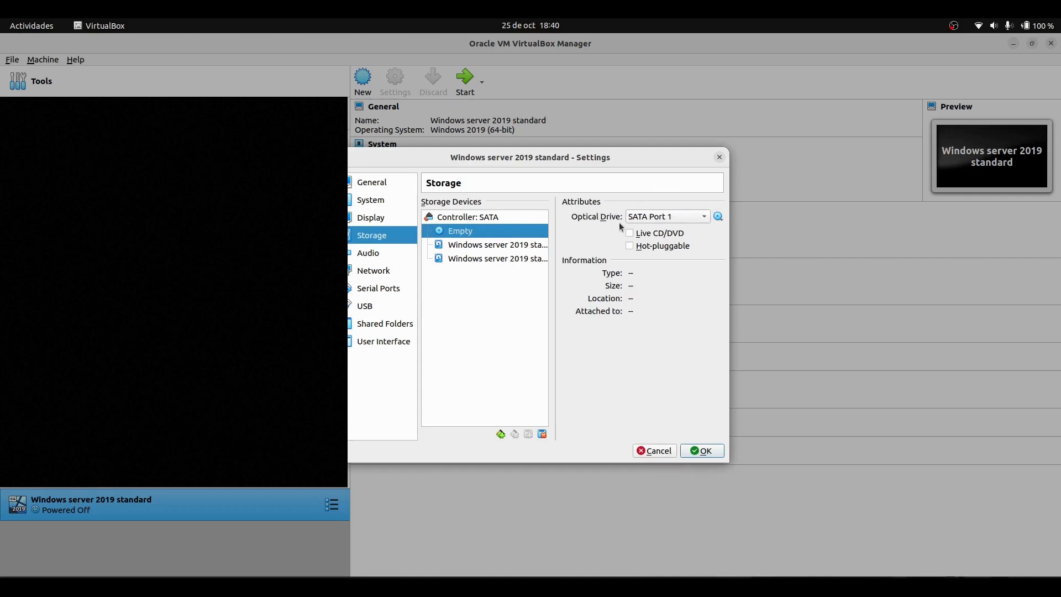
left_click(660, 216)
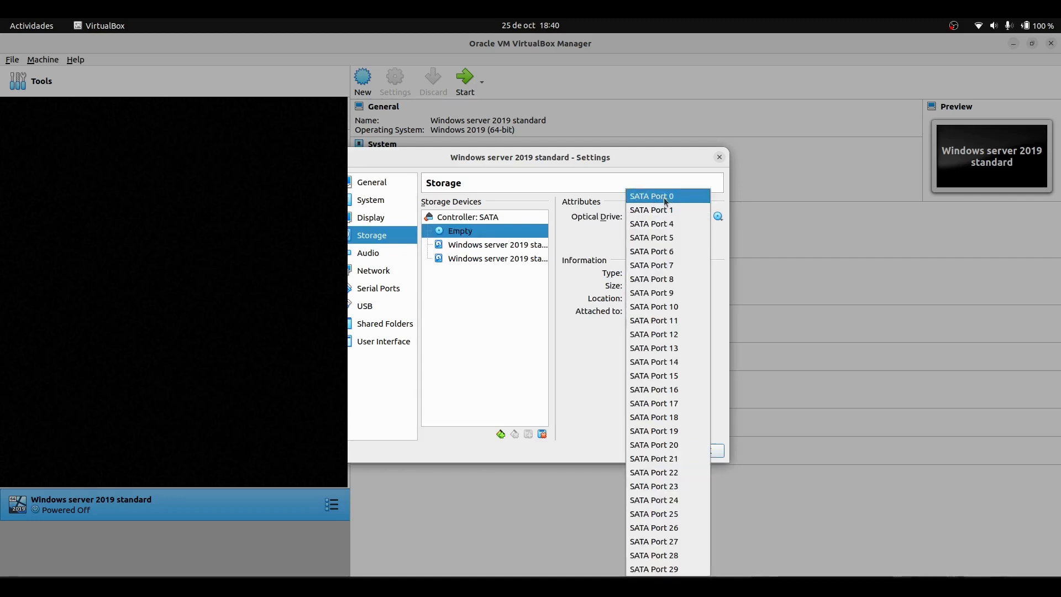
left_click(665, 198)
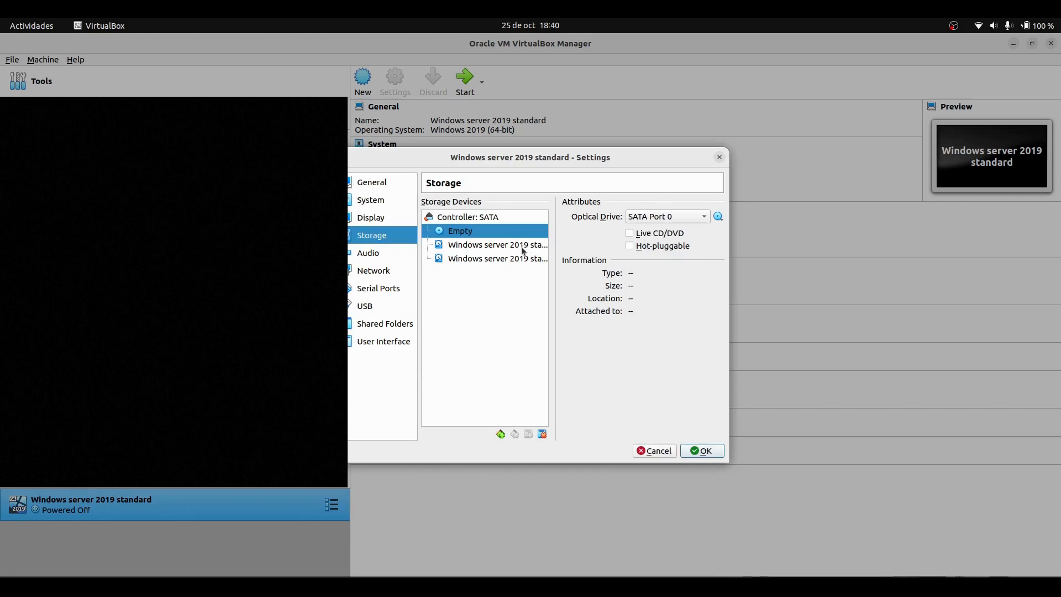
Assign the first hard disk to SATA Port 1 and the second hard disk to SATA Port 2
left_click(523, 248)
left_click(669, 218)
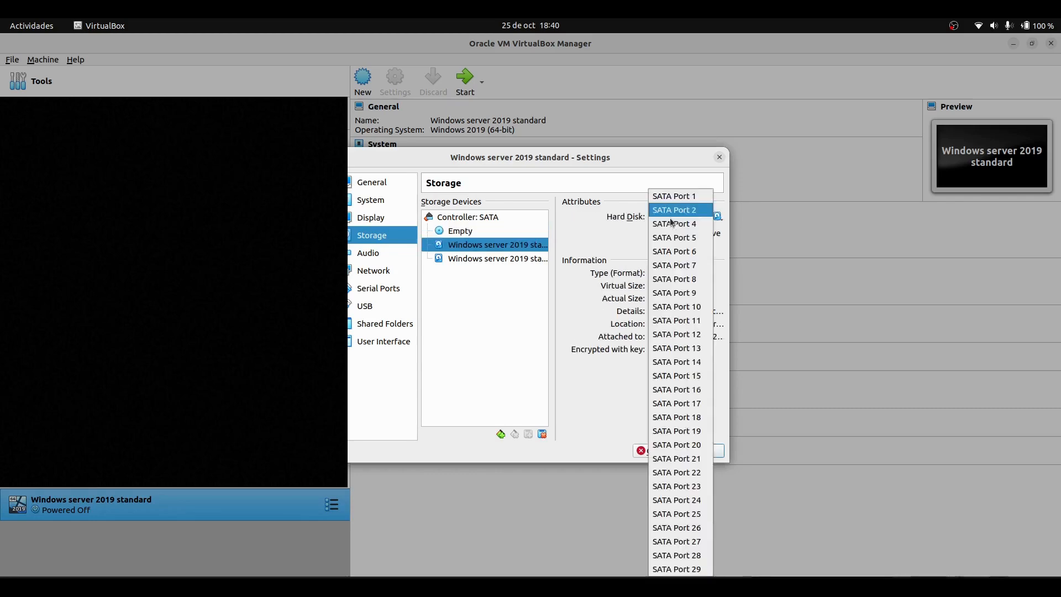
left_click(674, 196)
left_click(497, 259)
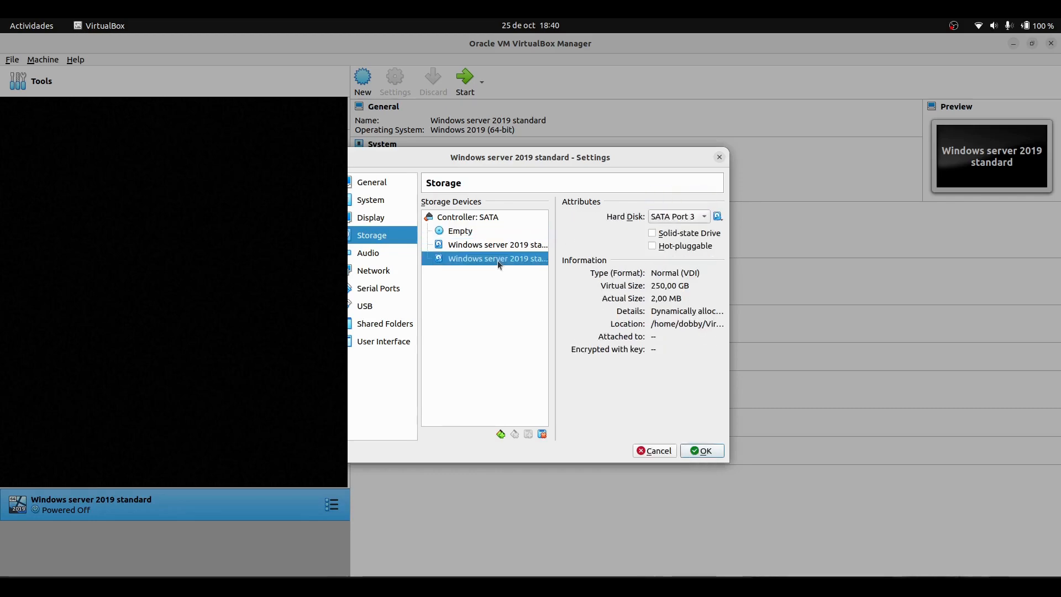
left_click(677, 218)
left_click(671, 208)
Enable network Adapter 2 and attach it to Internal Network
left_click(389, 273)
left_click(495, 208)
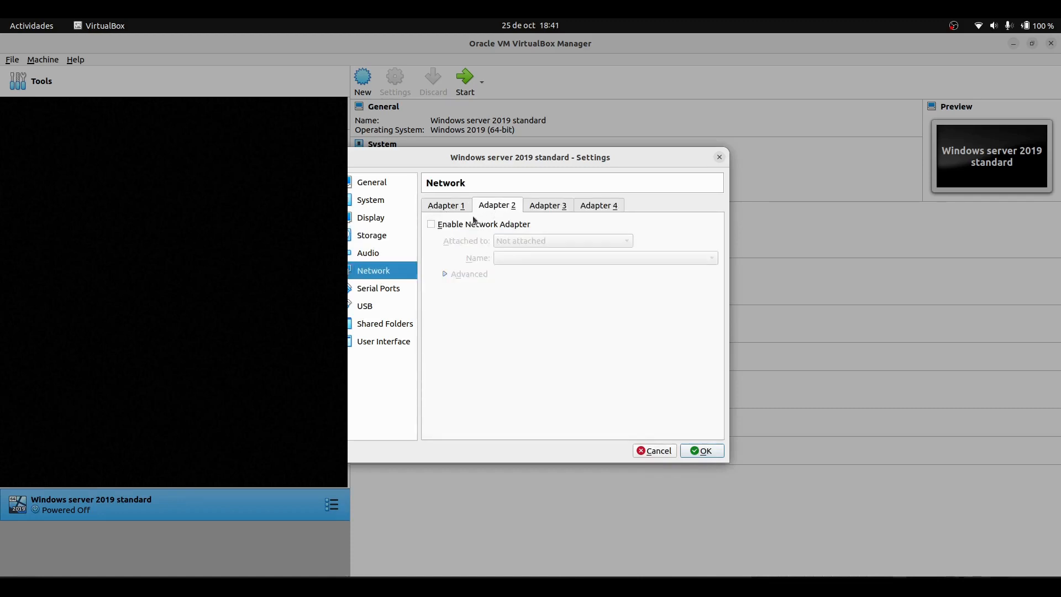
left_click(442, 224)
left_click(531, 241)
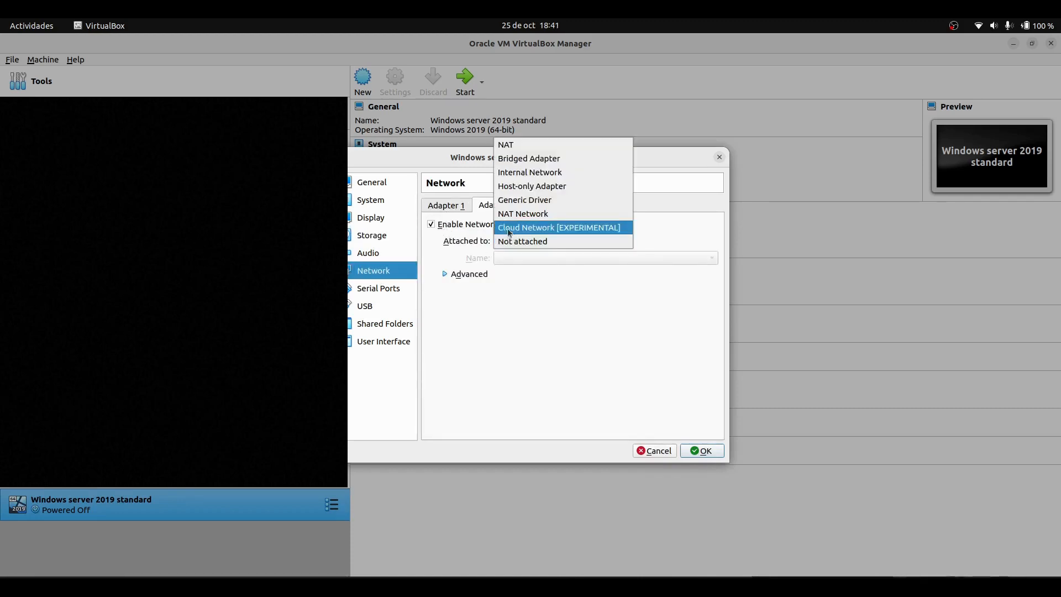
left_click(506, 173)
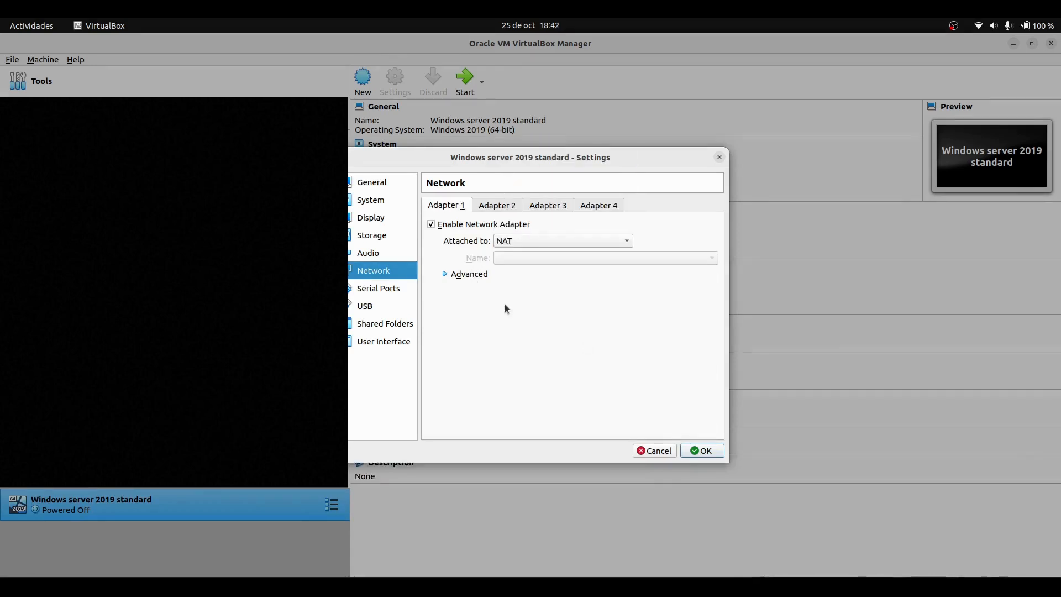
left_click(500, 207)
left_click(460, 206)
Load the Windows server 2019.iso image from the ISOS folder into the empty optical drive
left_click(384, 236)
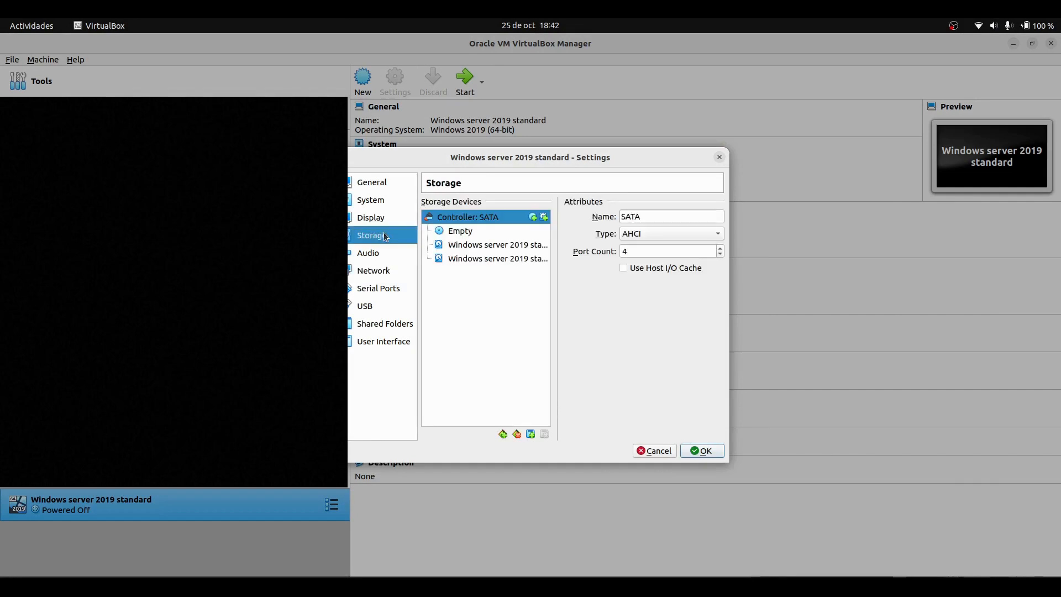
left_click(455, 232)
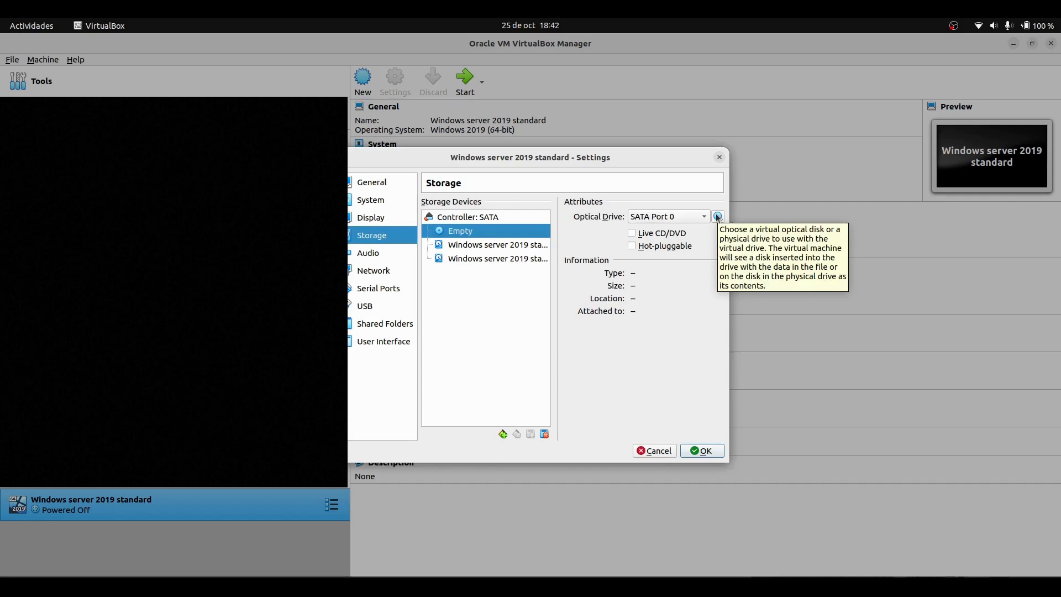
left_click(717, 217)
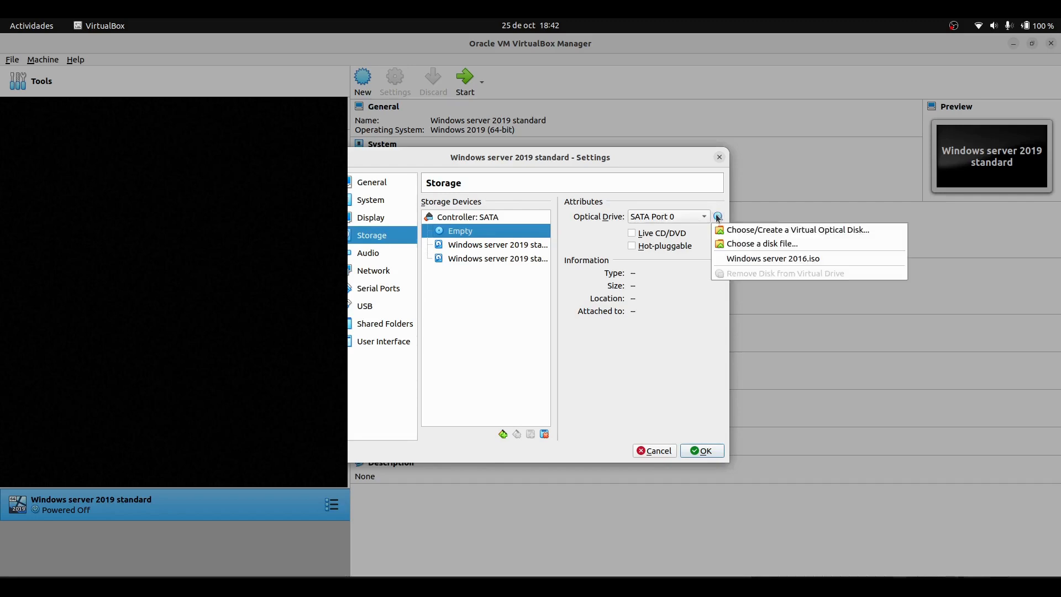
left_click(742, 230)
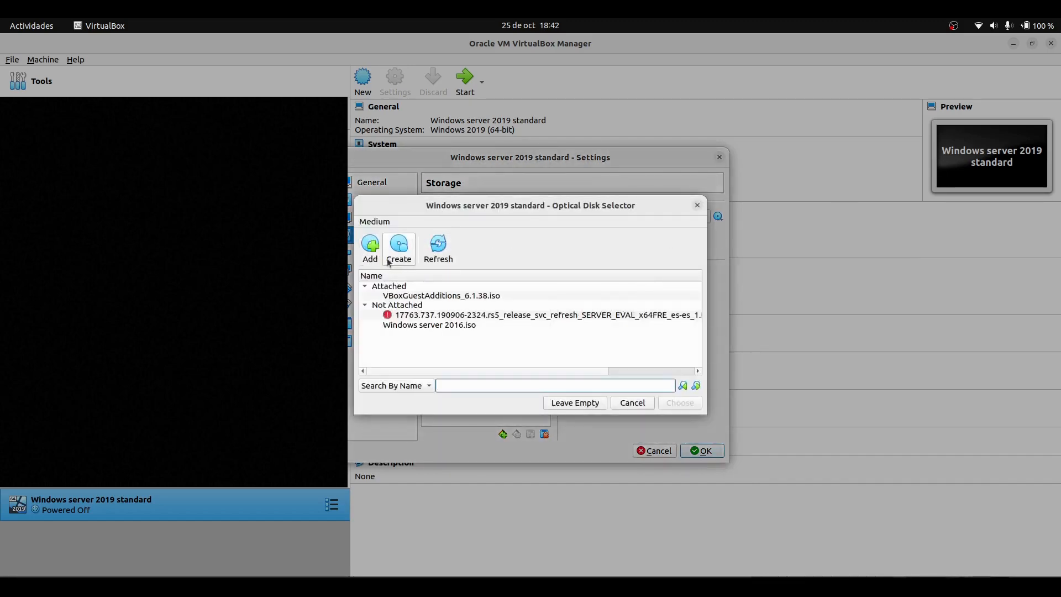
left_click(370, 247)
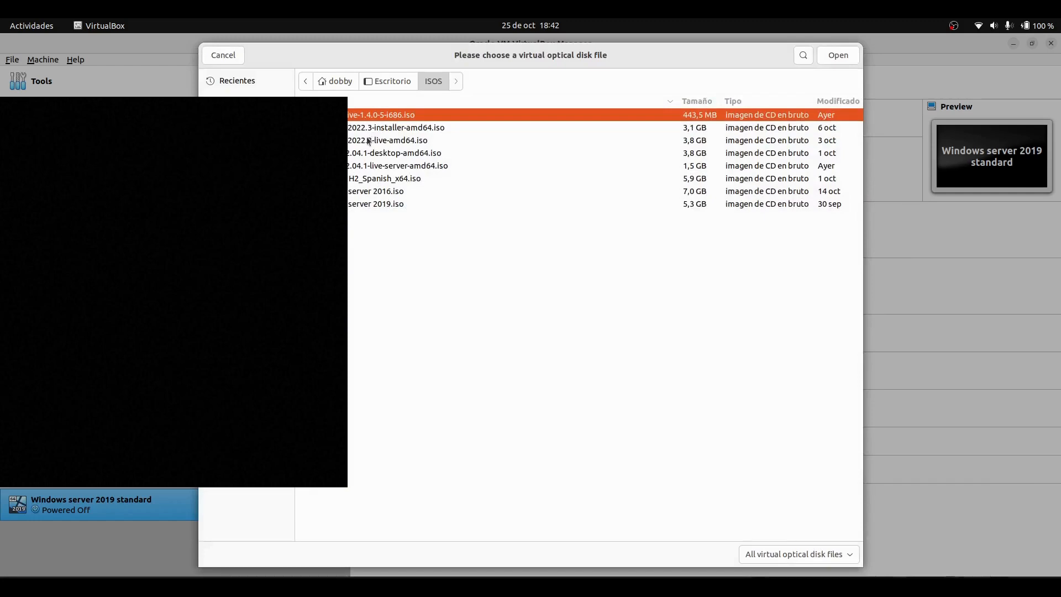
left_click(380, 206)
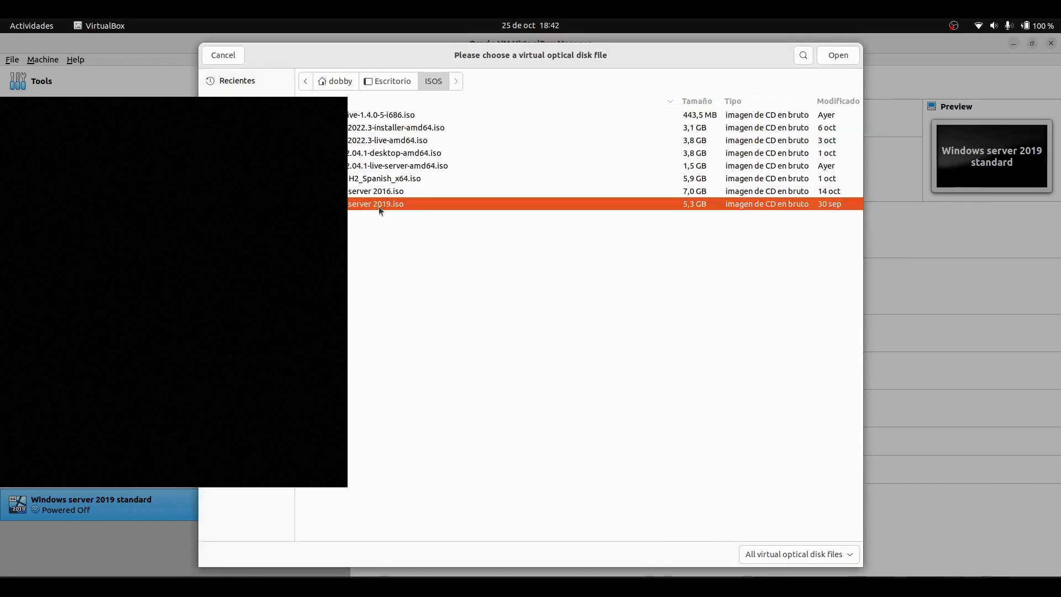
left_click(836, 56)
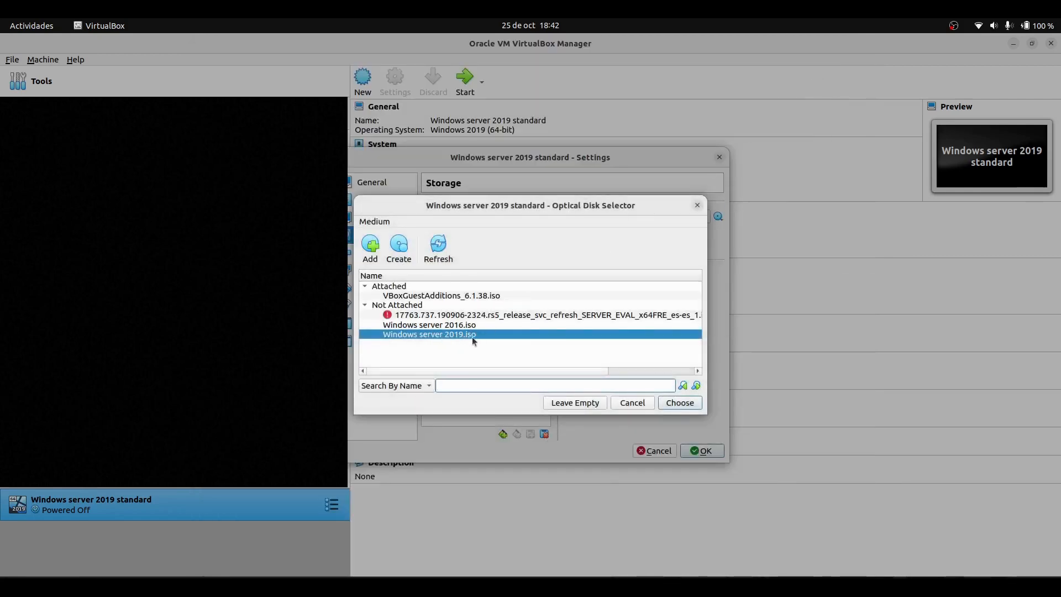
left_click(675, 407)
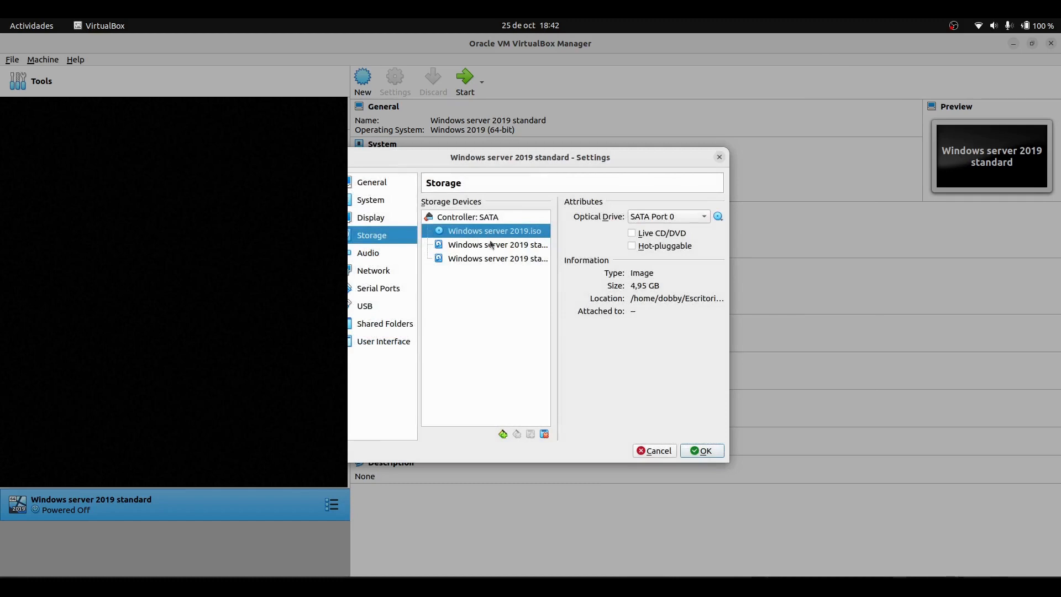
Review the network adapters and storage devices, then save the machine's settings
left_click(374, 270)
left_click(497, 205)
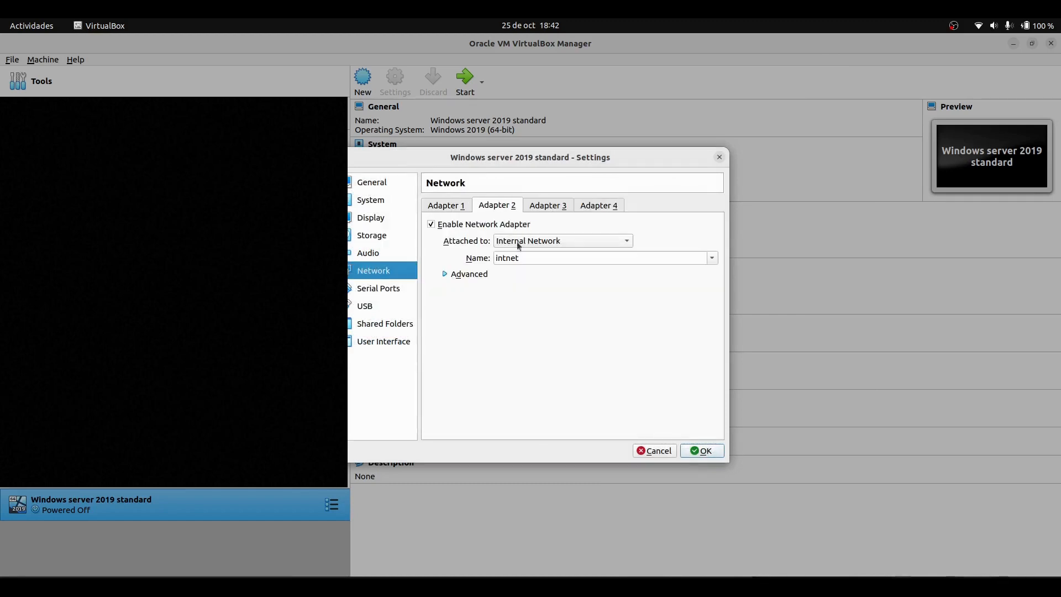
left_click(462, 206)
left_click(495, 205)
left_click(371, 235)
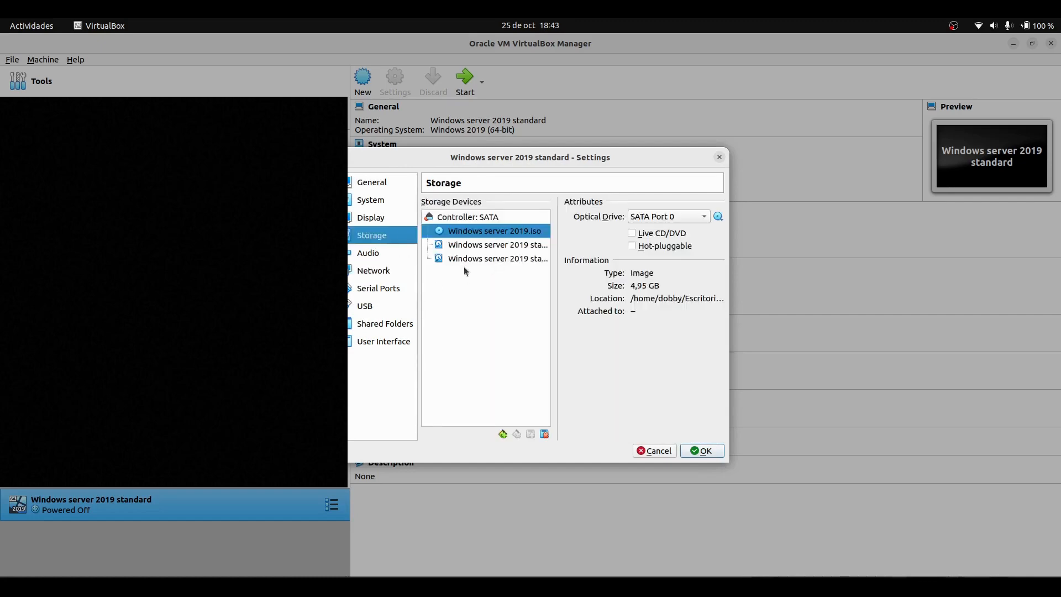
left_click(698, 450)
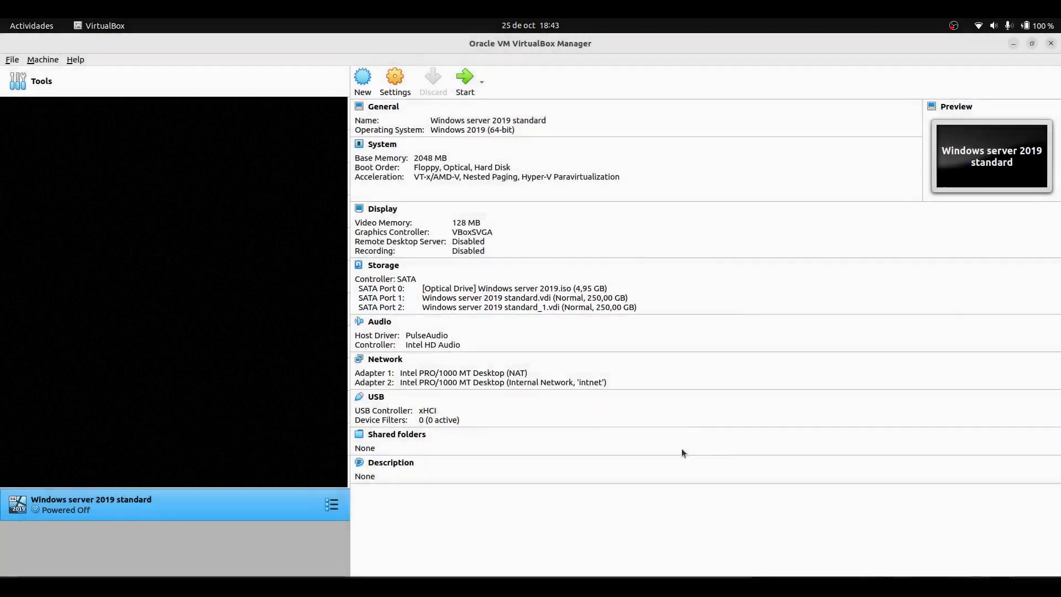
Start the virtual machine and begin the Windows Server 2019 installation with the default Spanish language settings
left_click(468, 94)
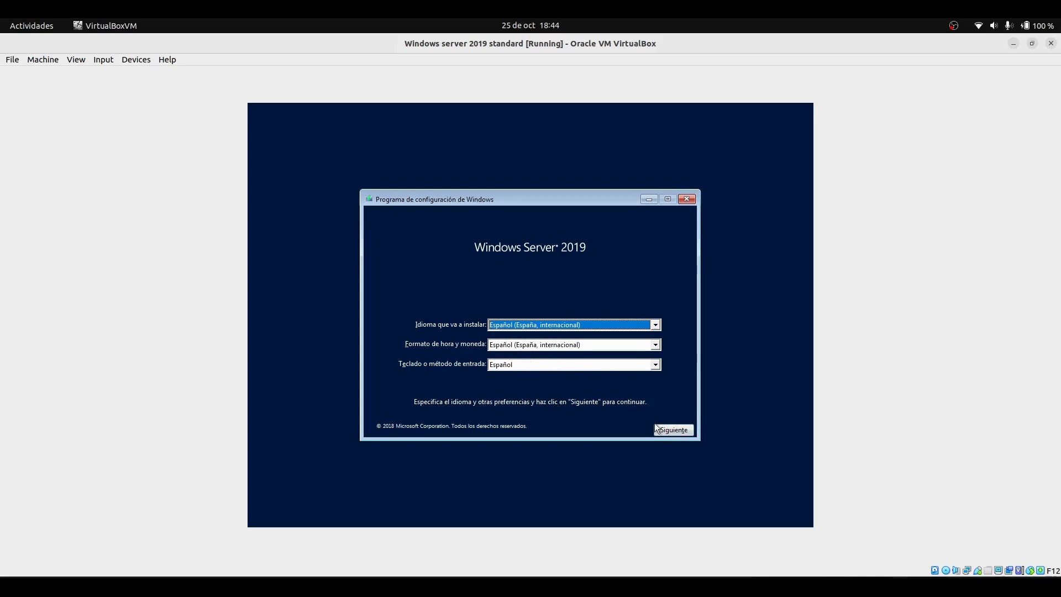
left_click(672, 430)
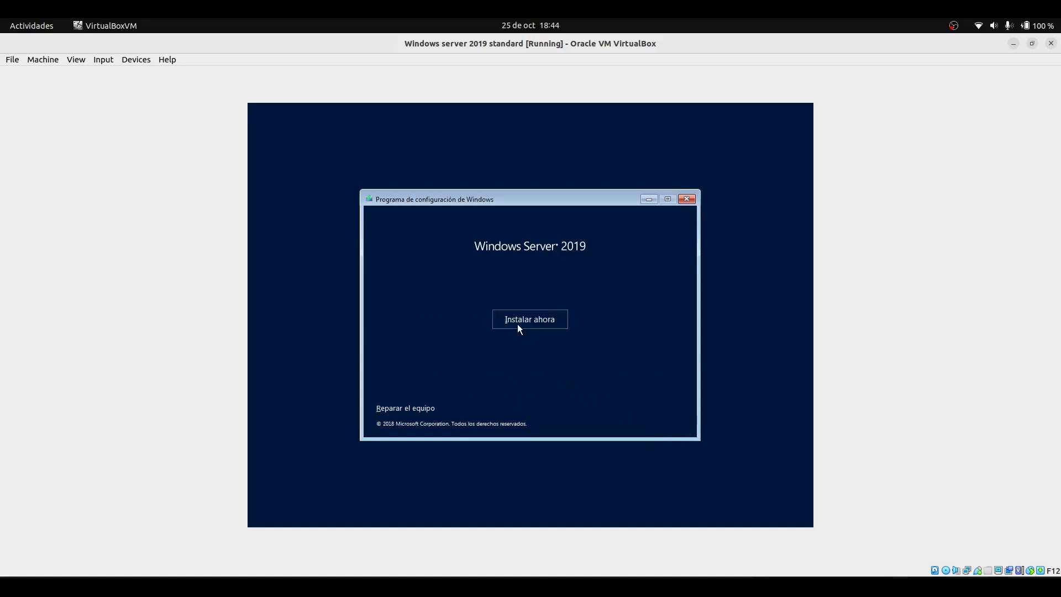
left_click(544, 329)
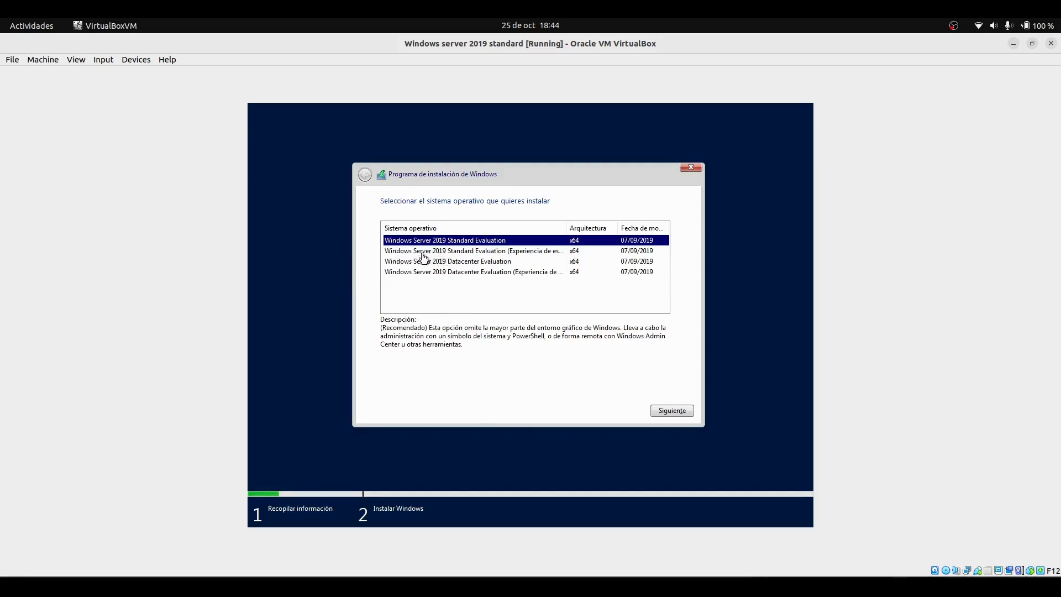
Choose Windows Server 2019 Standard Evaluation (Experiencia de escritorio) as the operating system to install
left_click(402, 252)
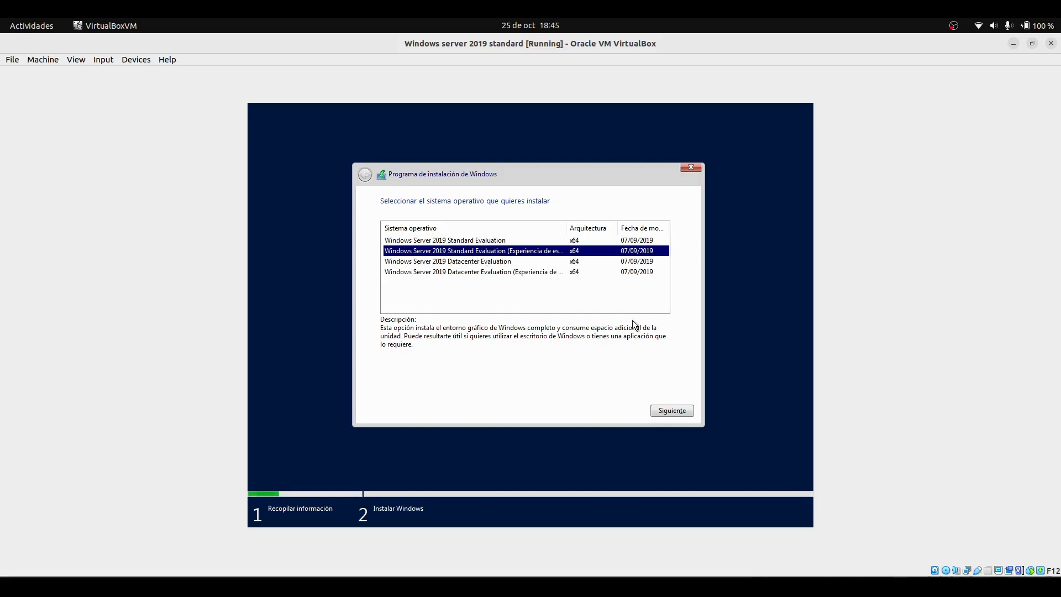
left_click(662, 413)
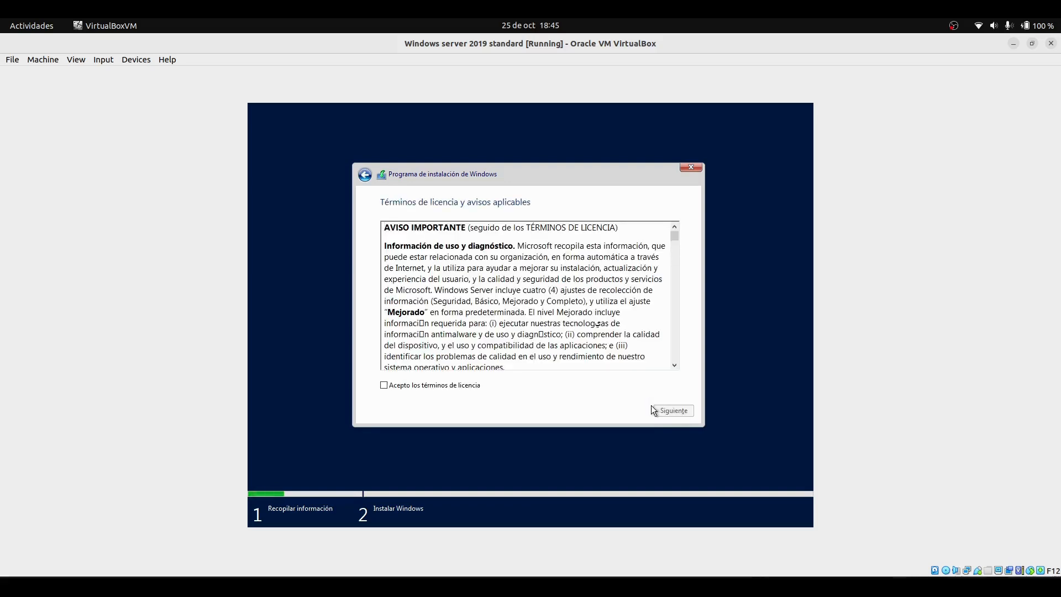
Accept the license terms and choose the custom (advanced) installation type
scroll(507, 297, "down", 15)
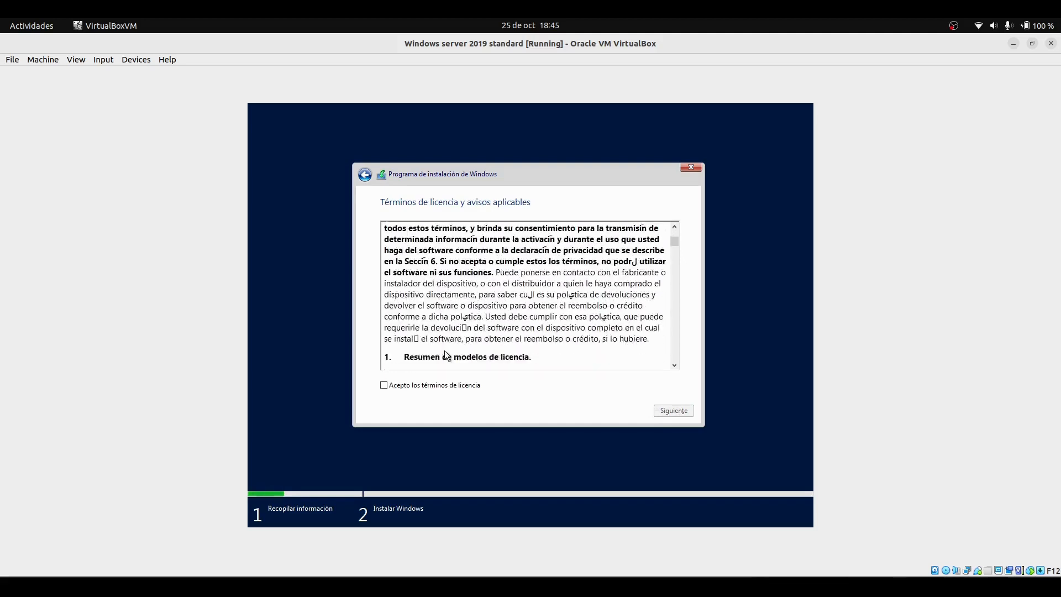
left_click_drag(674, 241, 687, 388)
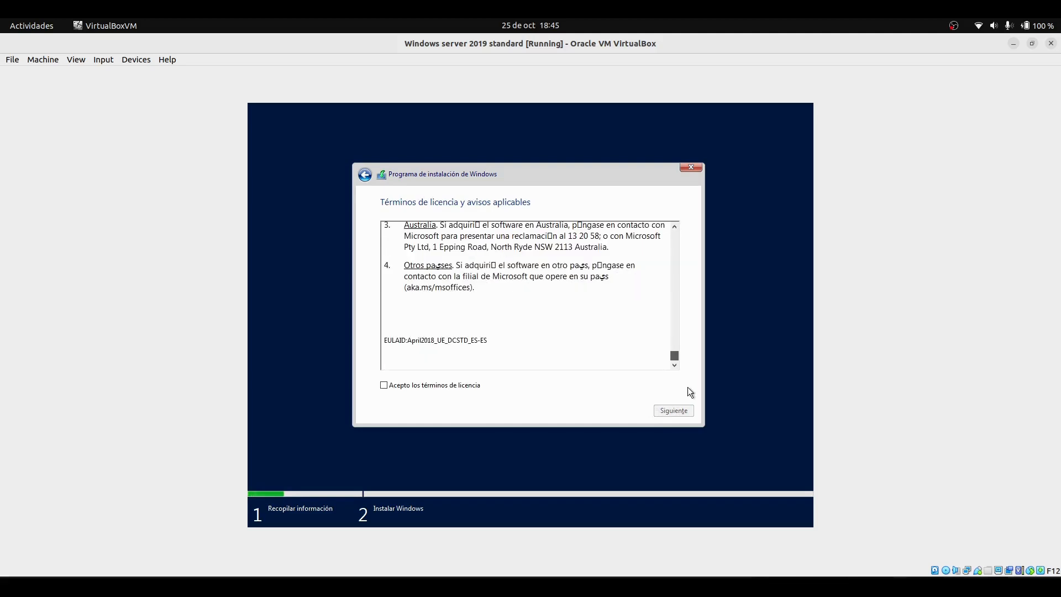
left_click(384, 385)
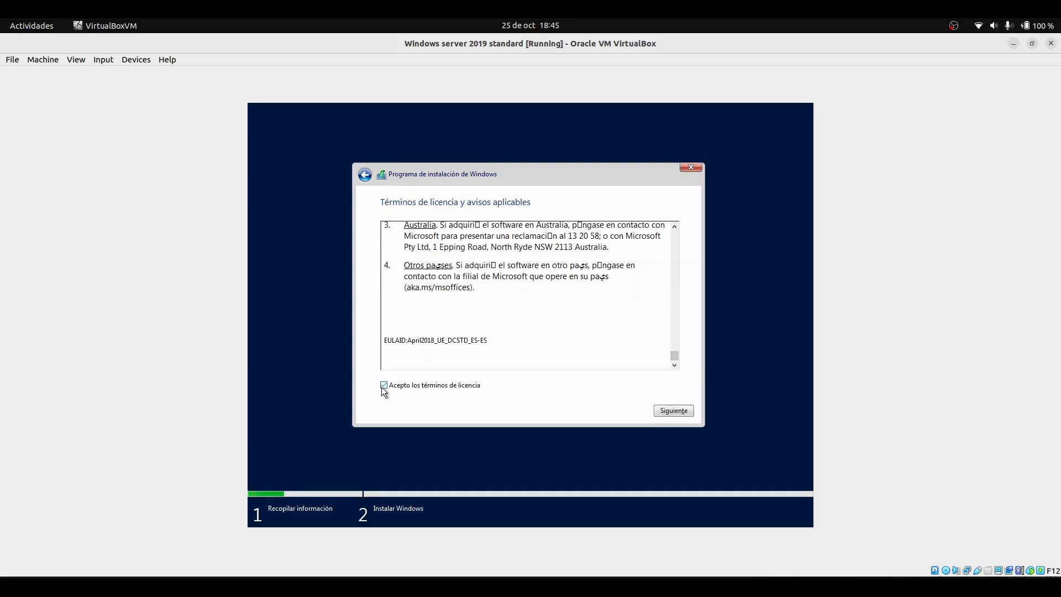
left_click(666, 416)
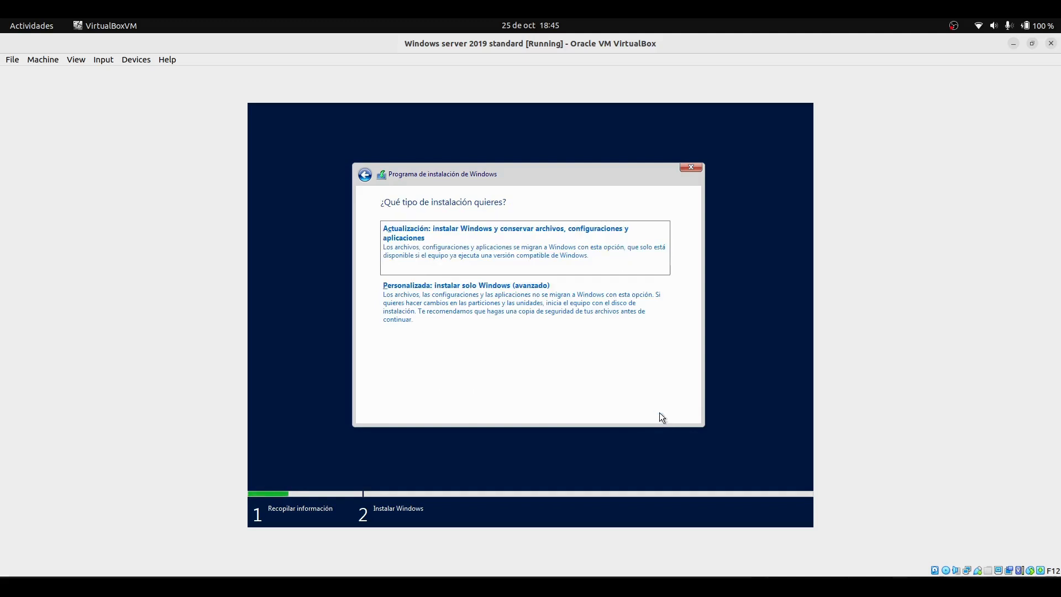
left_click(455, 321)
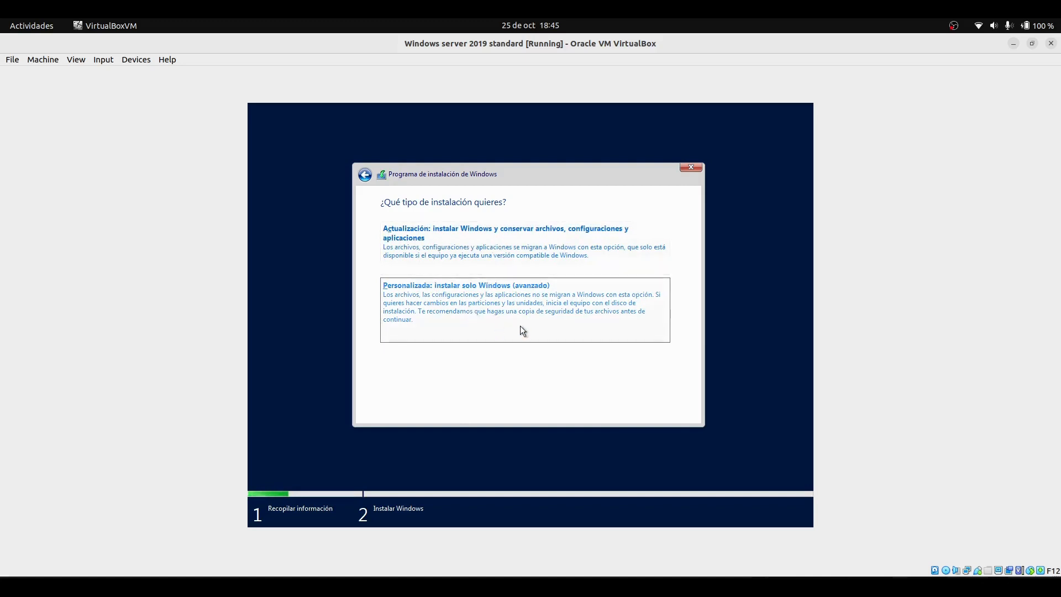
left_click(506, 323)
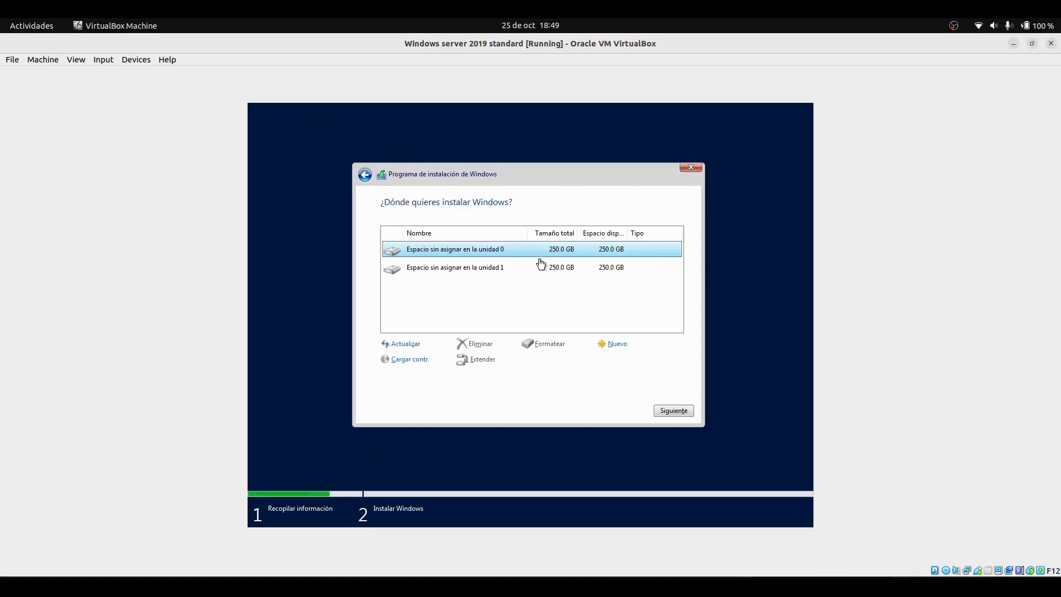
Create a new 153600 MB partition in drive 0's unallocated space, accepting the additional system partitions
left_click(617, 343)
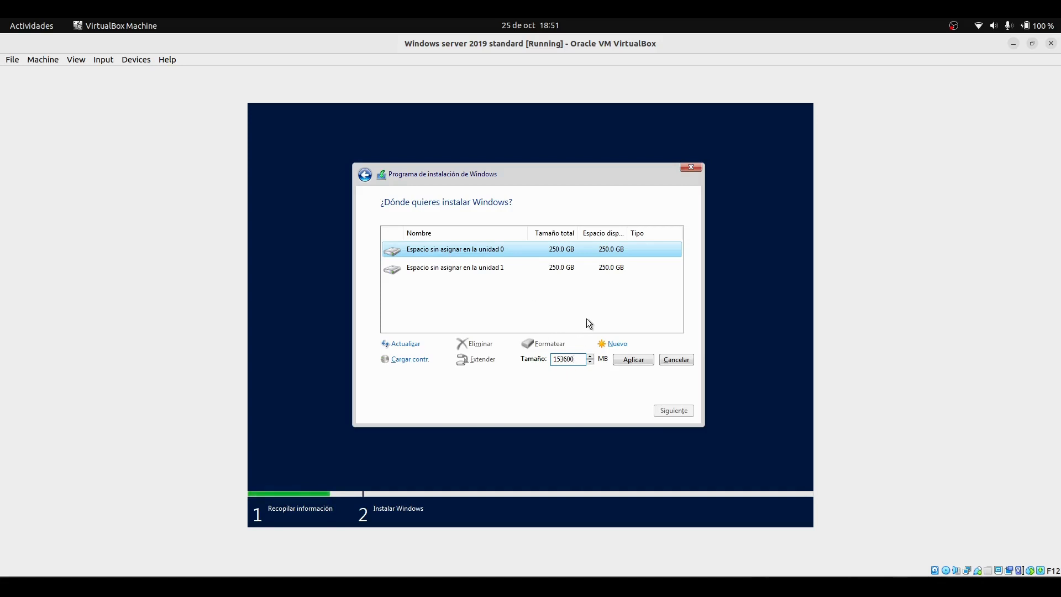
left_click(628, 363)
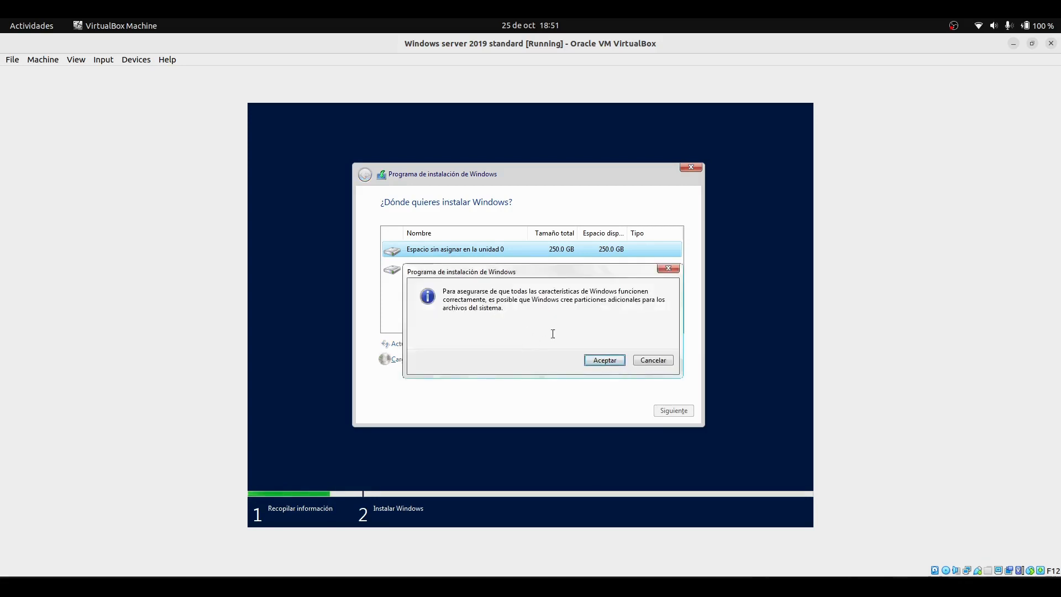
left_click(599, 362)
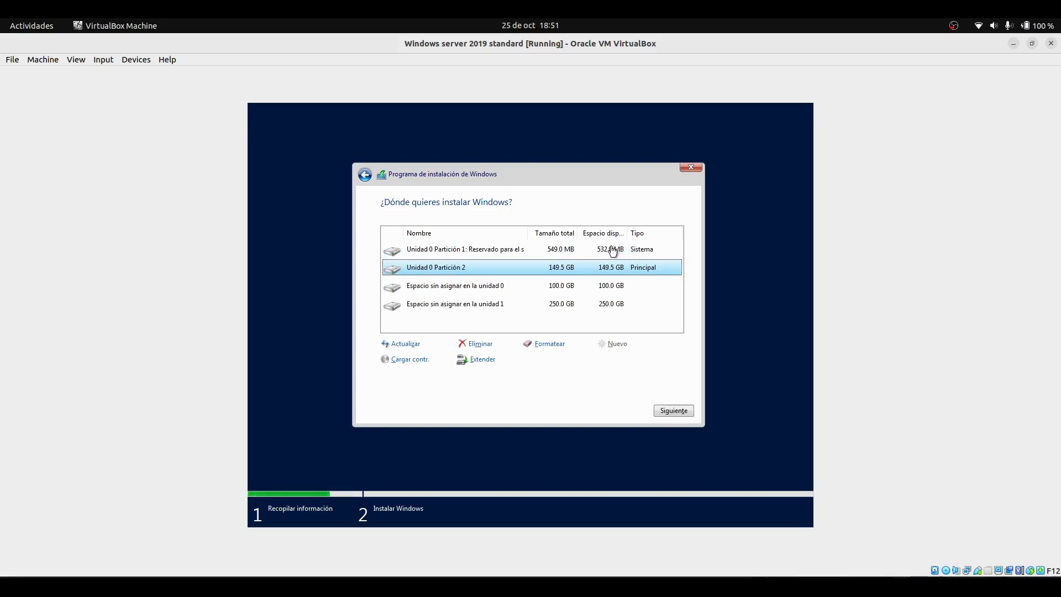
Review the partitions and unallocated spaces listed on both drives
left_click(463, 253)
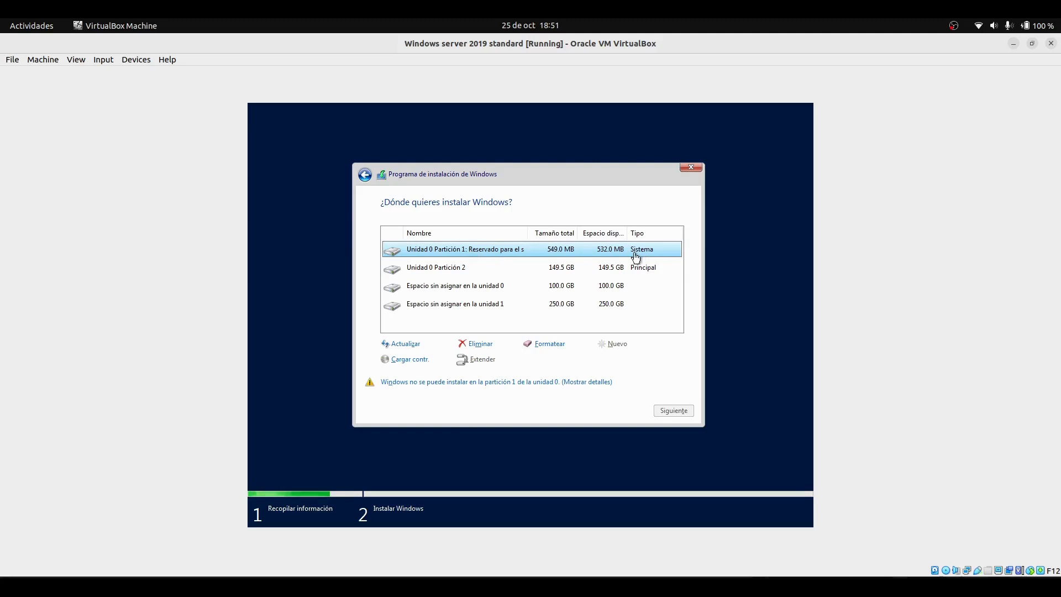
left_click(451, 270)
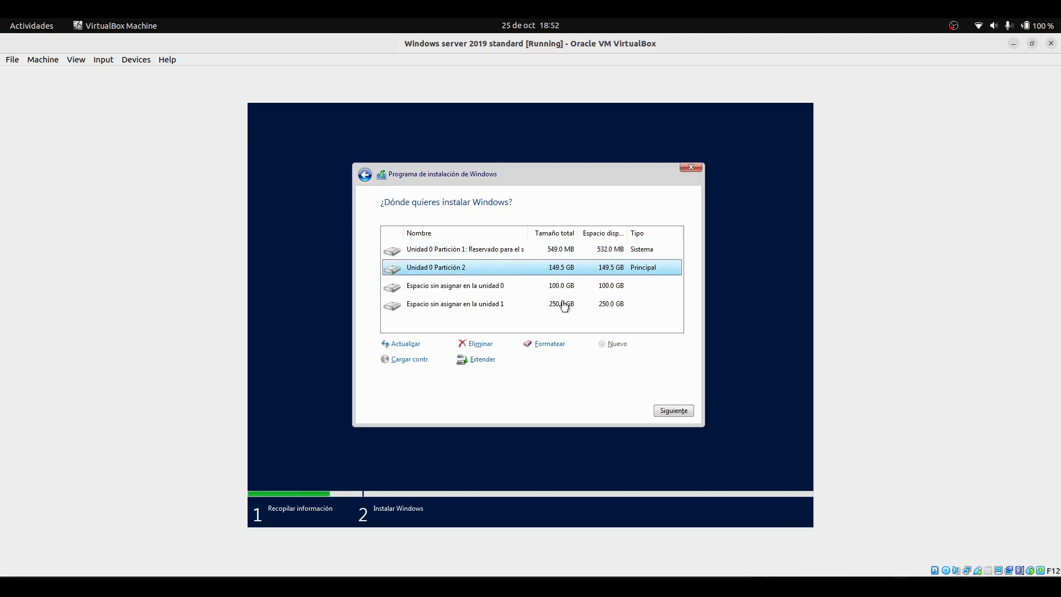
left_click(495, 288)
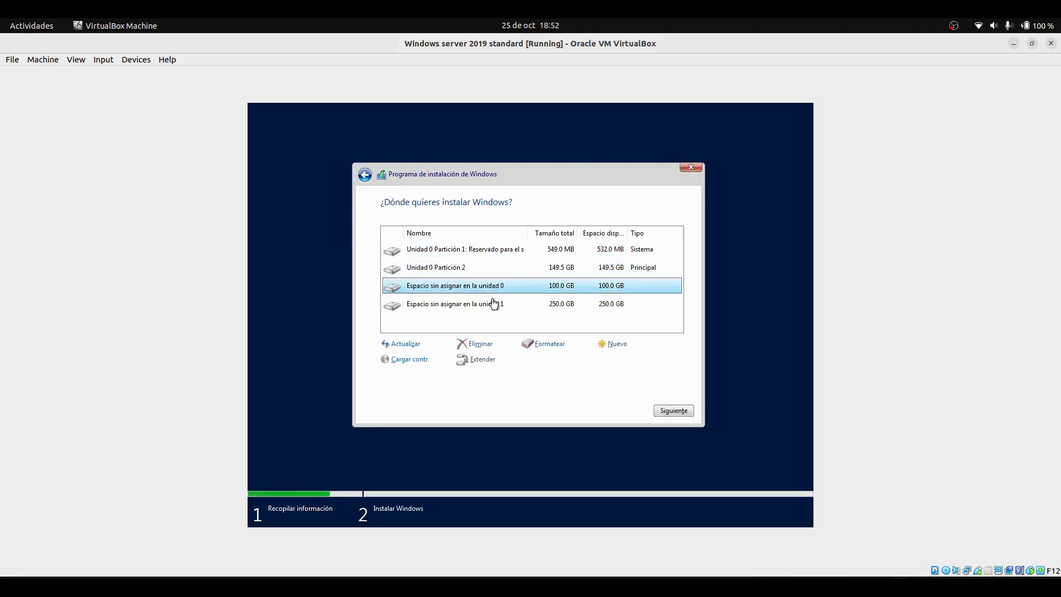
left_click(493, 303)
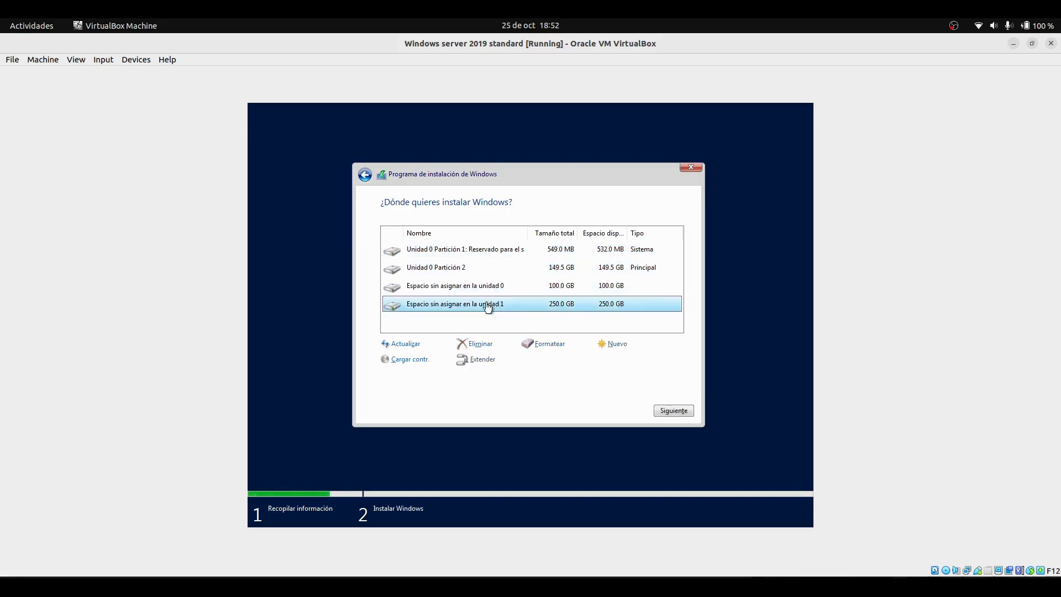
left_click(452, 288)
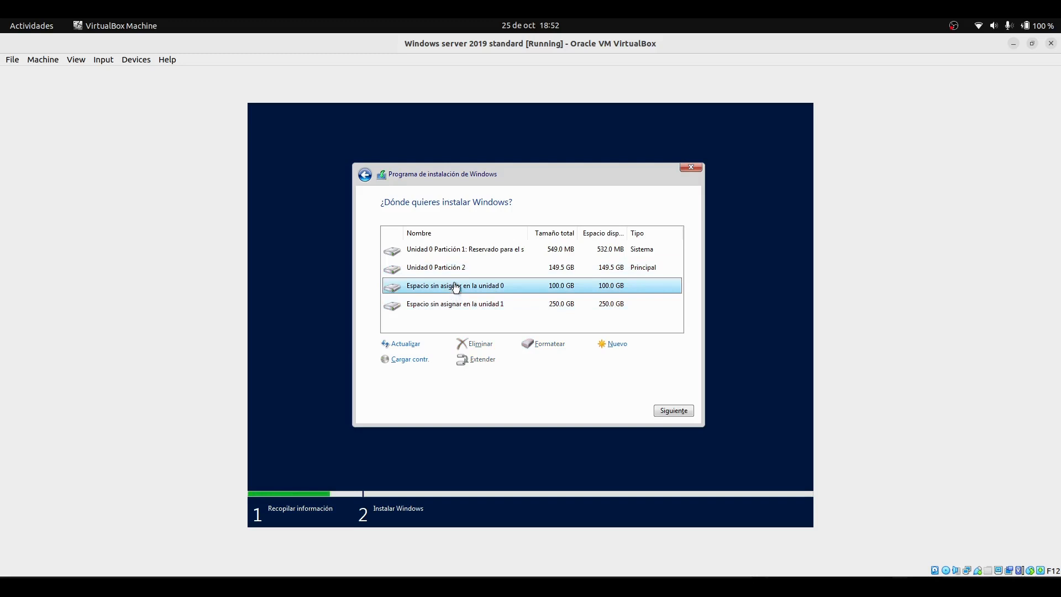
Select Unidad 0 Partición 2 as the installation target and continue the installation
left_click(492, 270)
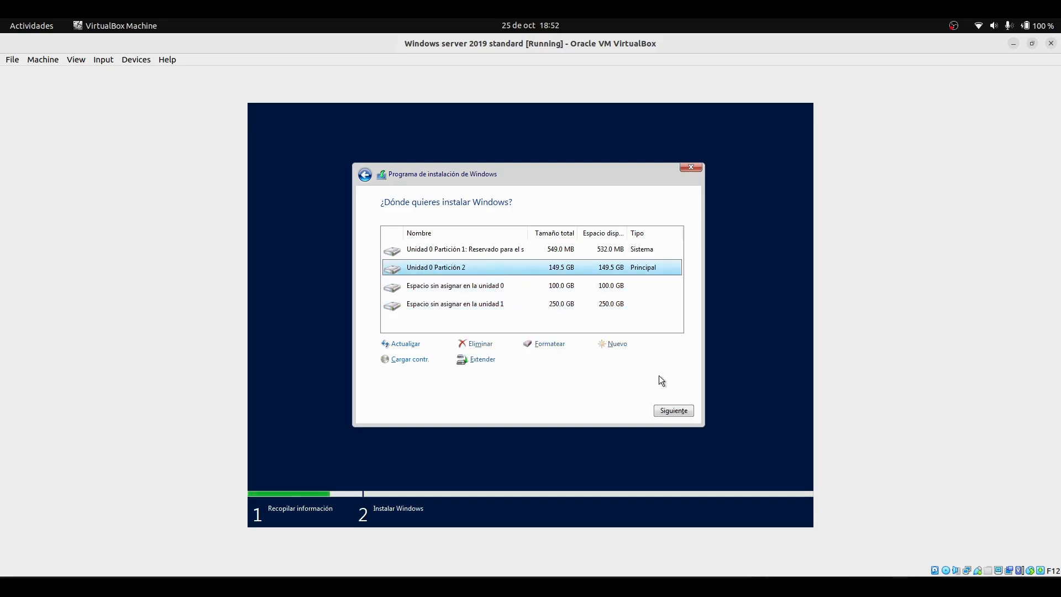
left_click(668, 412)
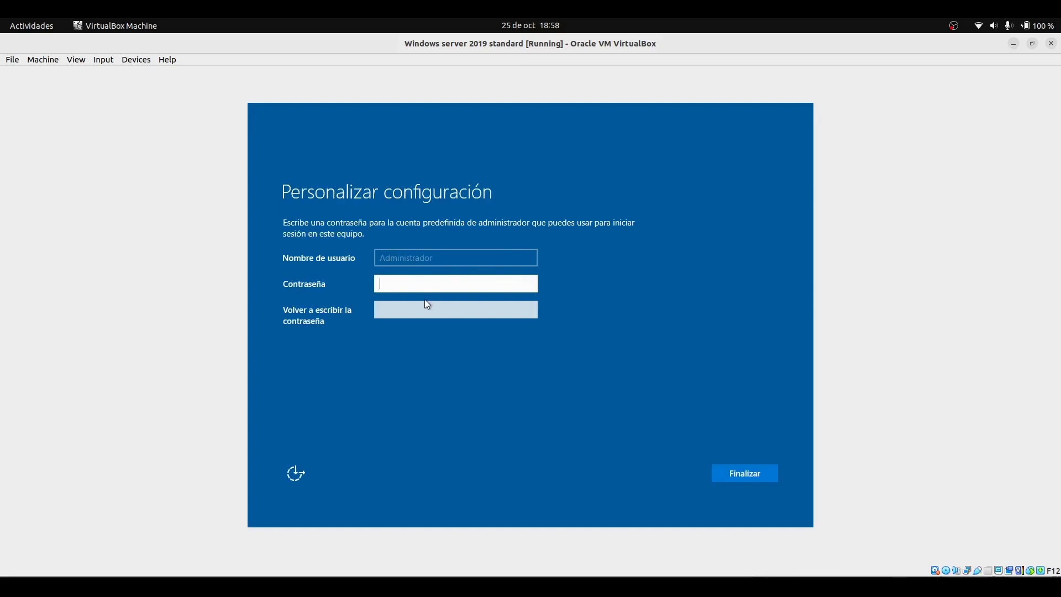
Enter and confirm the Administrador account password, then finish the setup
type("•")
key("BackSpace")
type("••")
left_click(529, 288)
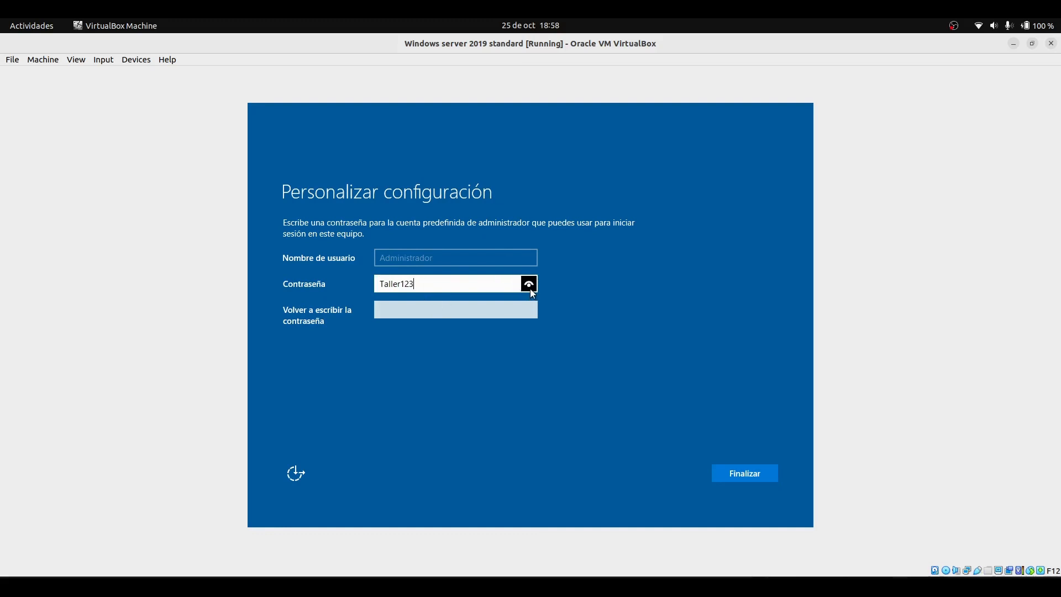
left_click(505, 315)
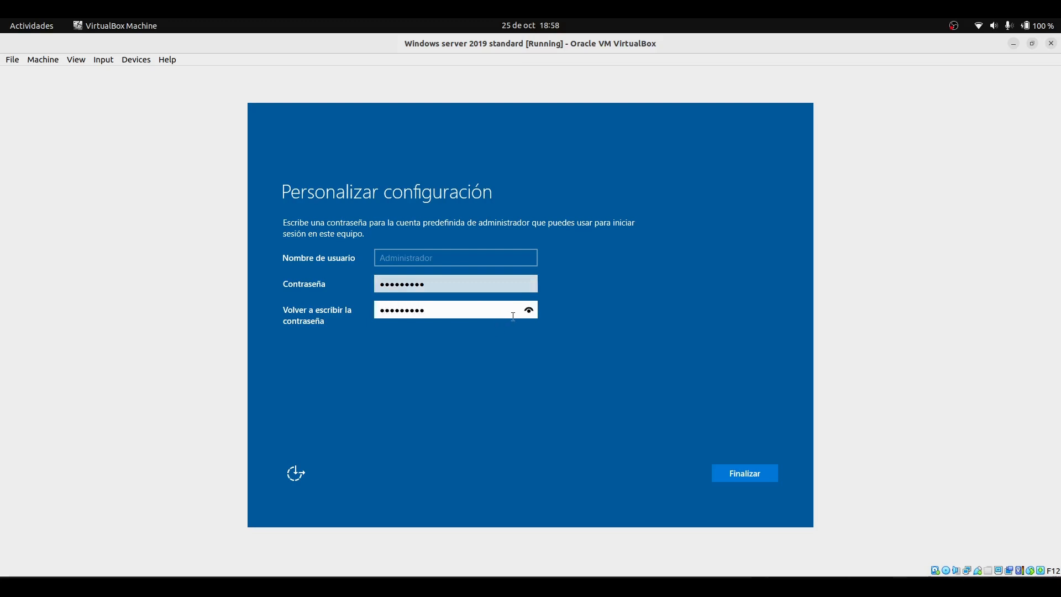
left_click(529, 311)
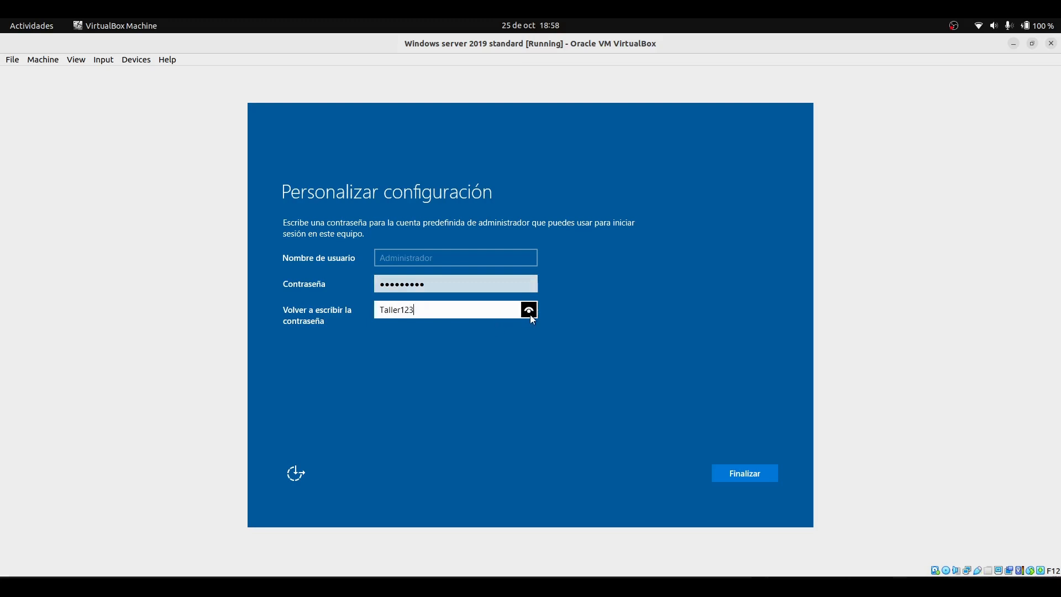
left_click(735, 480)
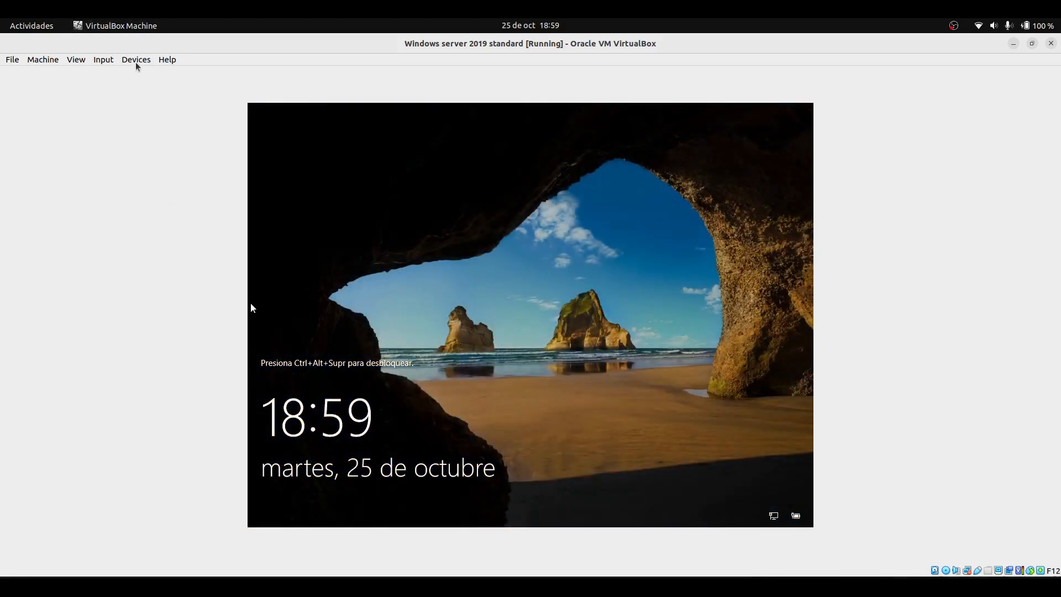
Send the Ctrl-Alt-Del sequence to the virtual machine to unlock the lock screen
left_click(107, 62)
mouse_move(138, 72)
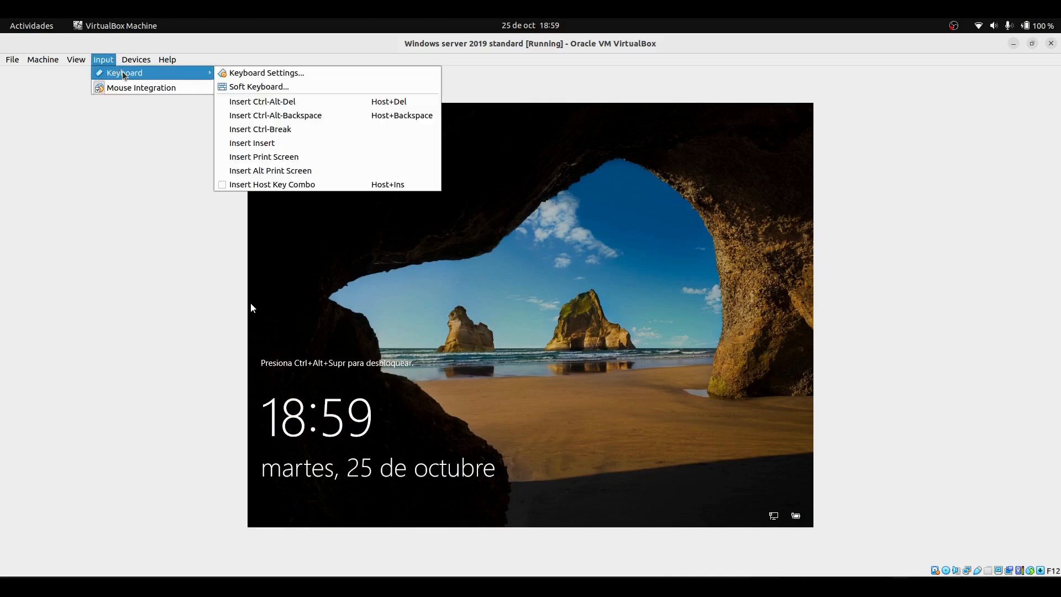
left_click(285, 103)
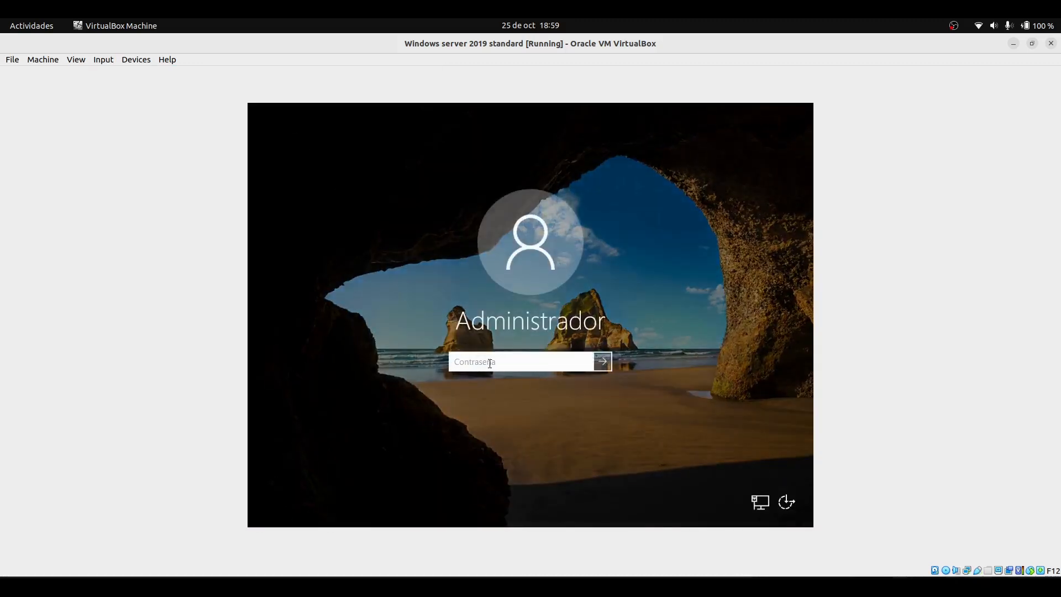
Sign in as Administrador by entering the account password
type("*********")
left_click(586, 361)
left_click(597, 364)
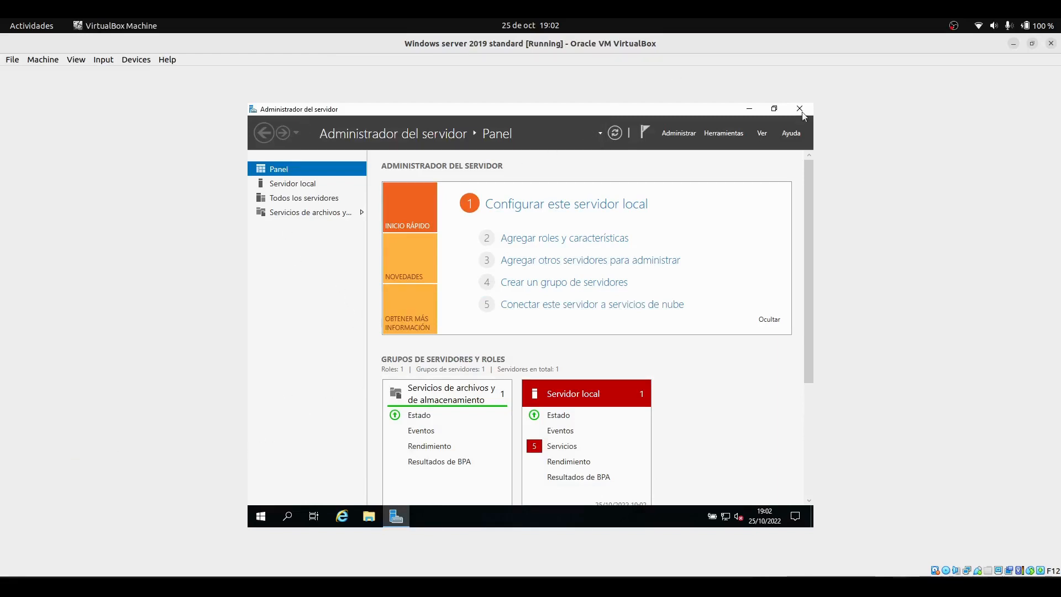
Open Disk Management by searching for disc, and initialize Disk 1 with the MBR partition style
left_click(749, 109)
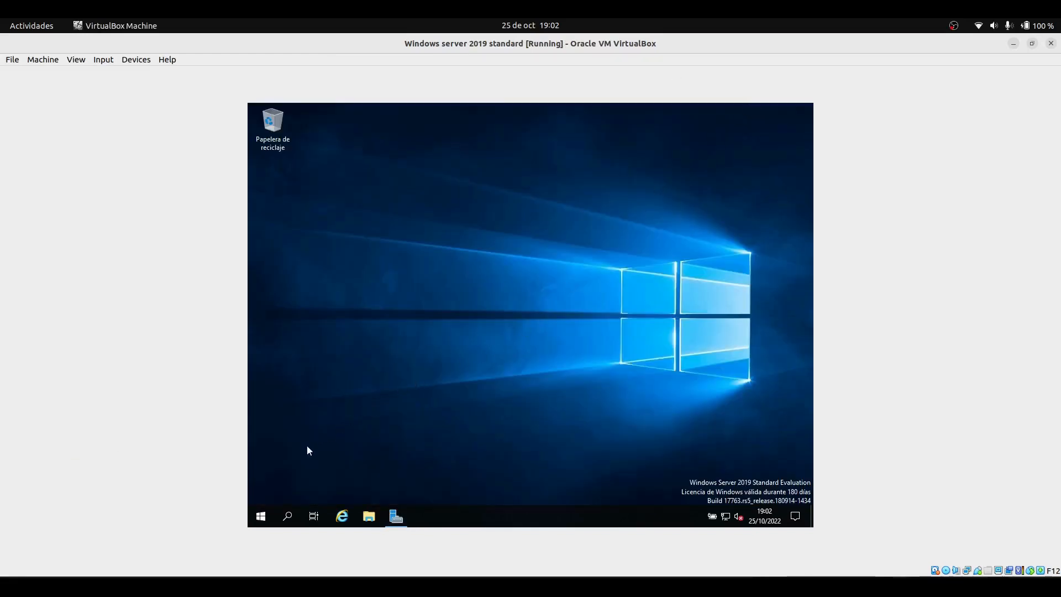
left_click(287, 519)
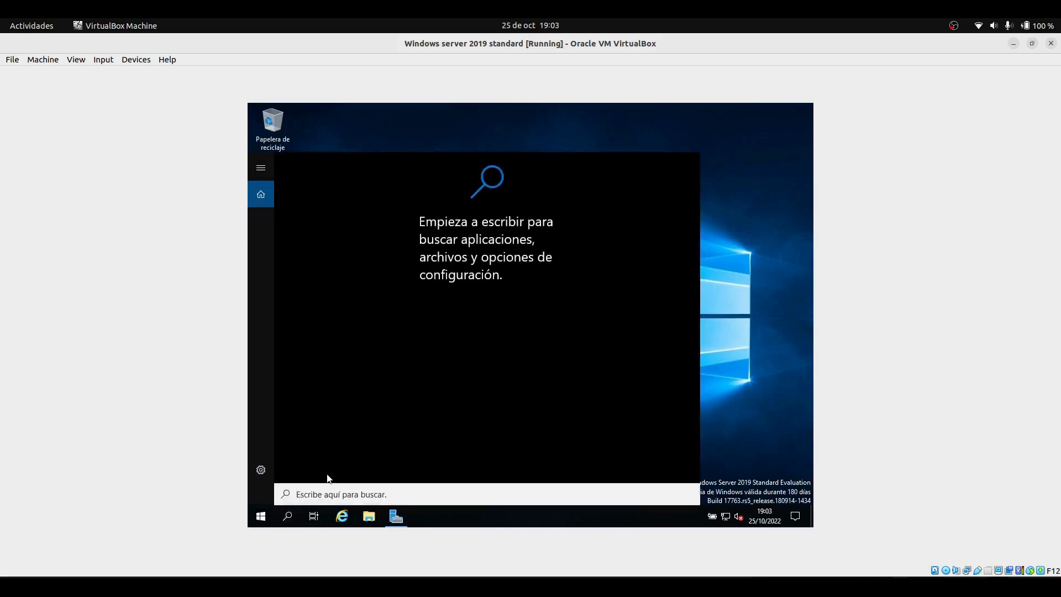
type("d")
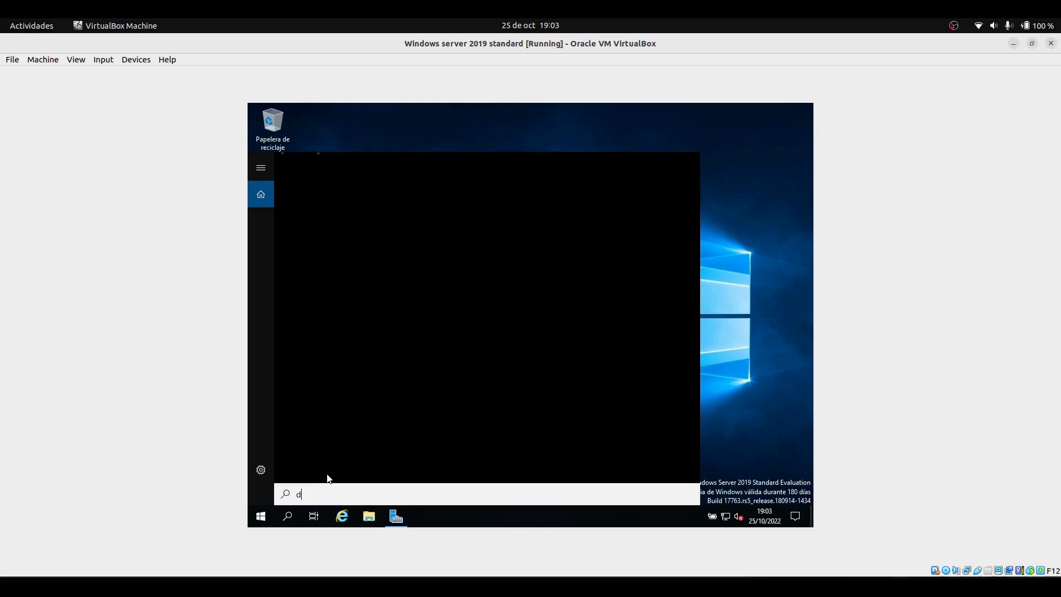
type("isc")
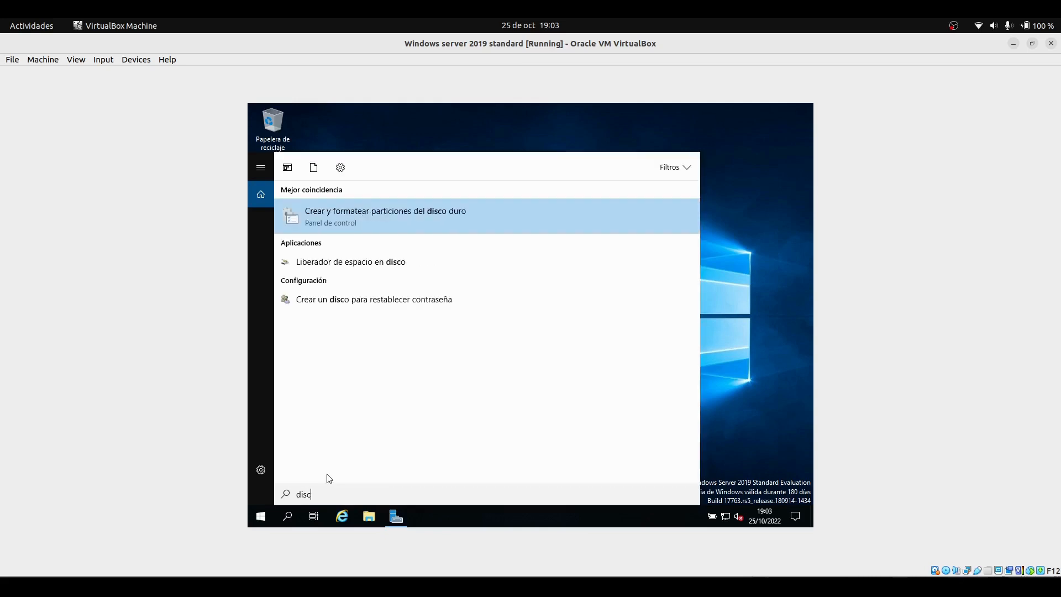
left_click(339, 225)
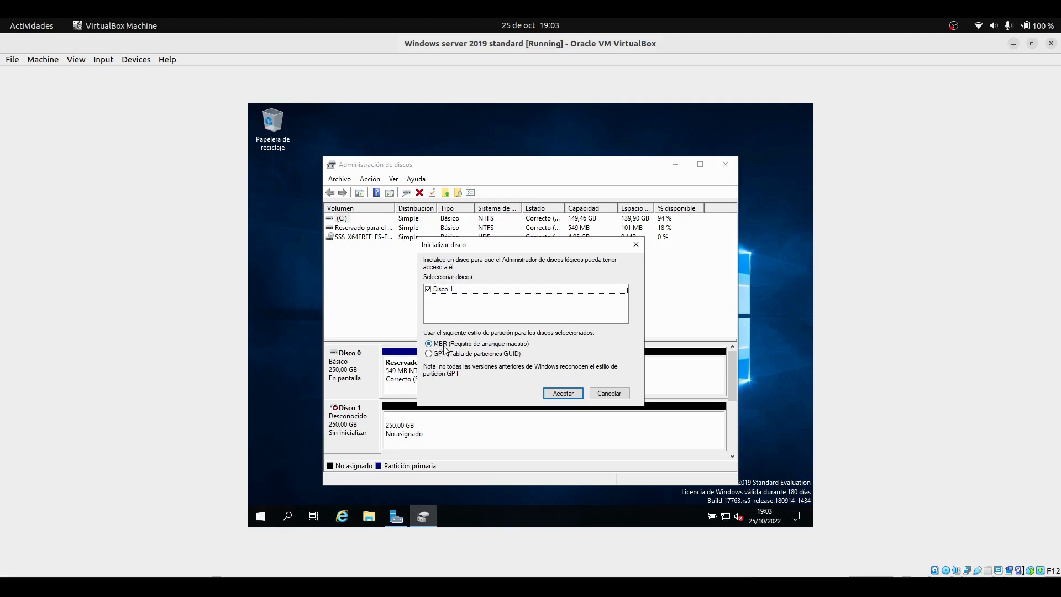
left_click(554, 394)
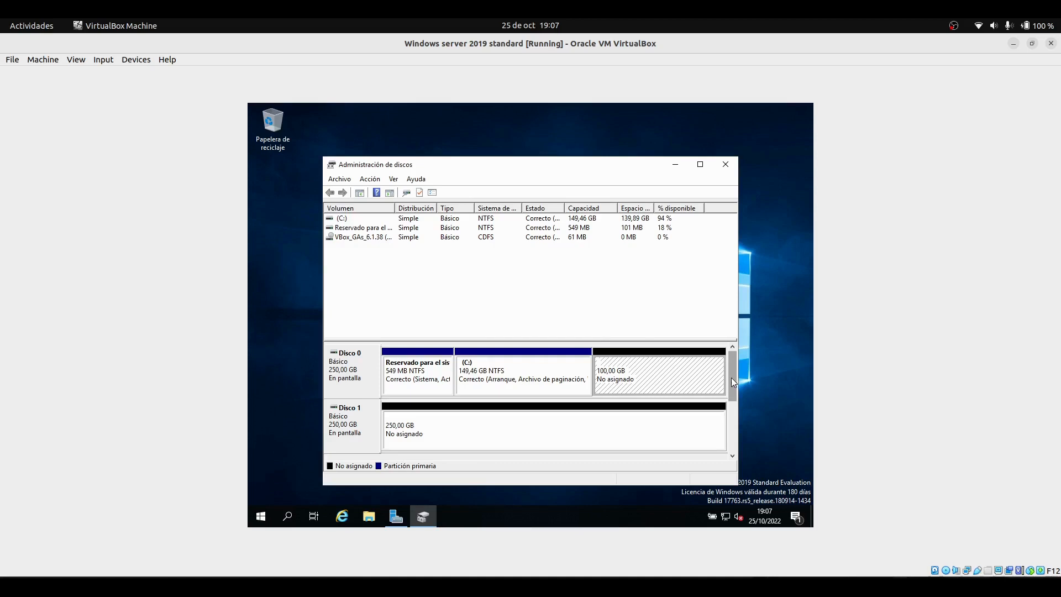
Change the CD-ROM drive letter to Z and confirm the warning
left_click_drag(728, 380, 724, 402)
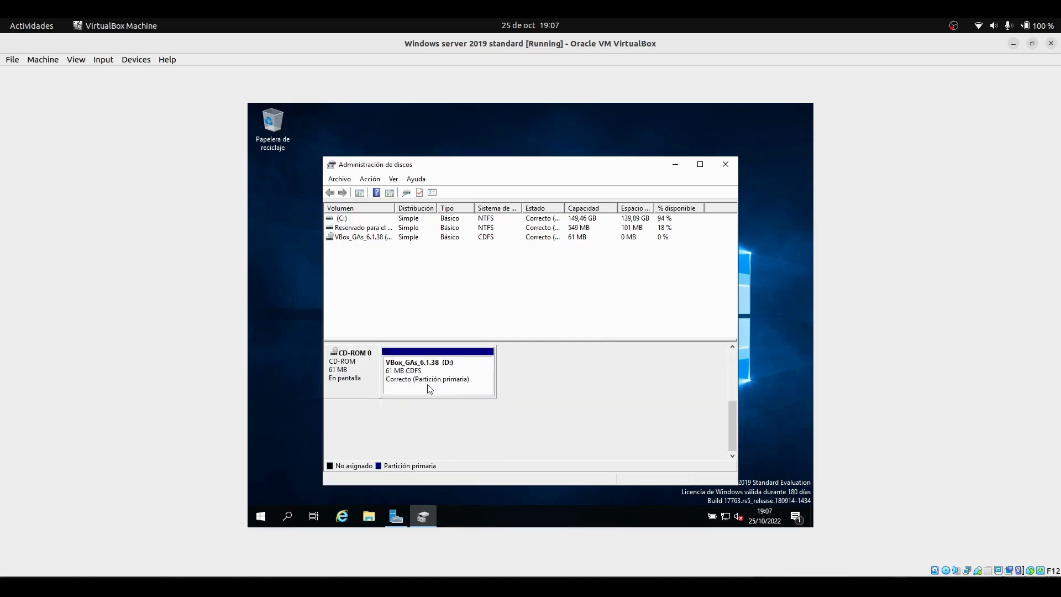
mouse_move(732, 410)
left_mouse_down()
mouse_move(730, 397)
mouse_move(733, 410)
left_mouse_up()
right_click(450, 371)
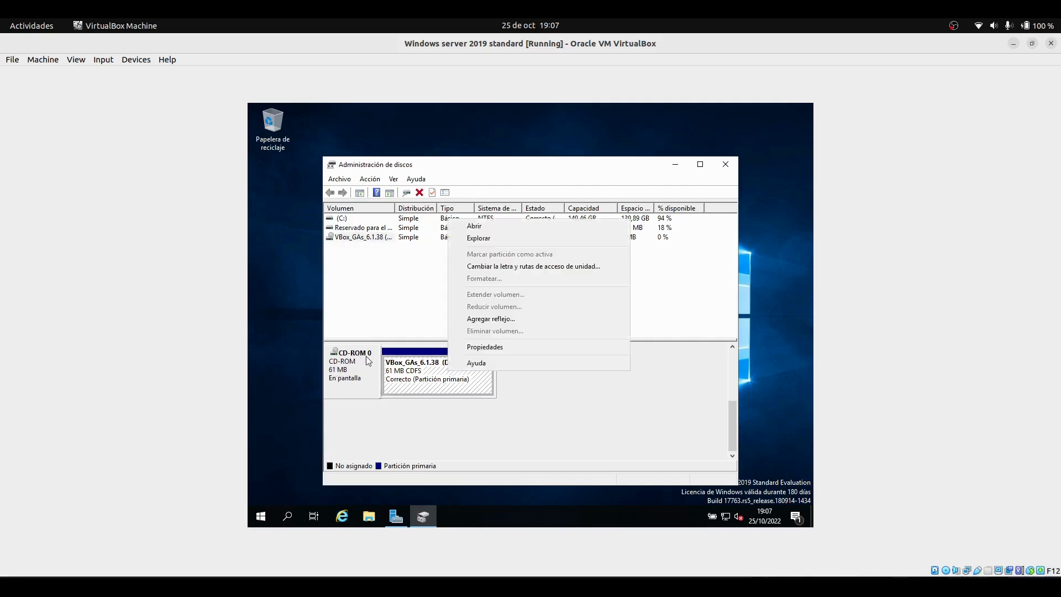
left_click(490, 271)
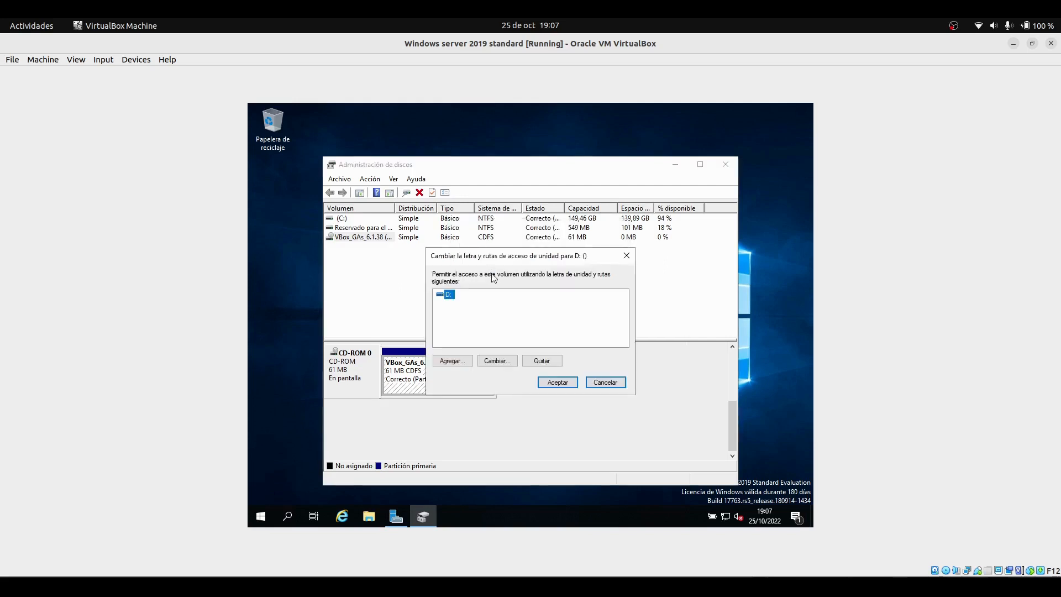
left_click(485, 358)
left_click(618, 309)
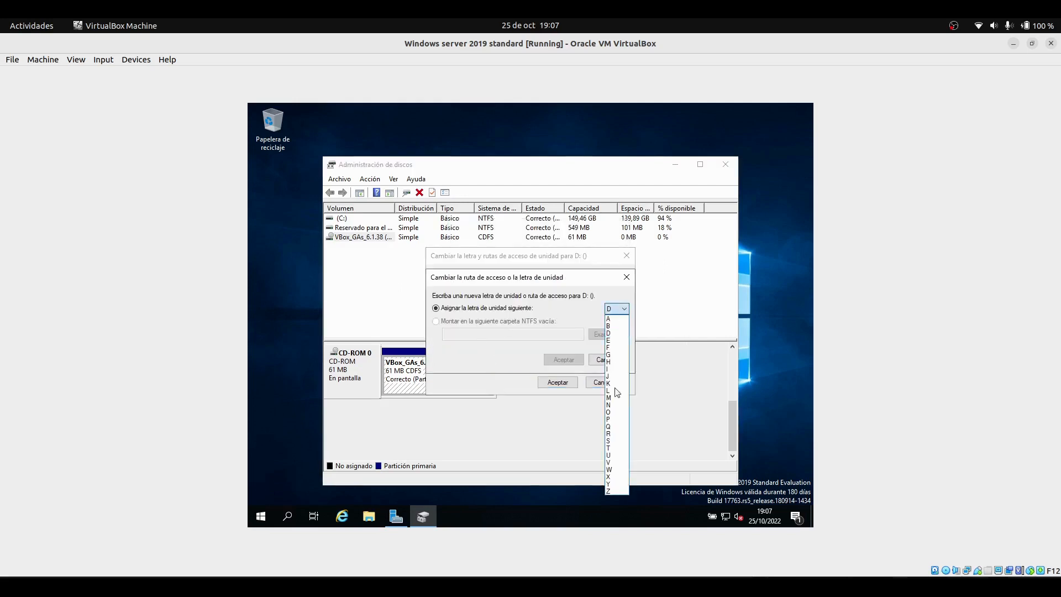
left_click(609, 490)
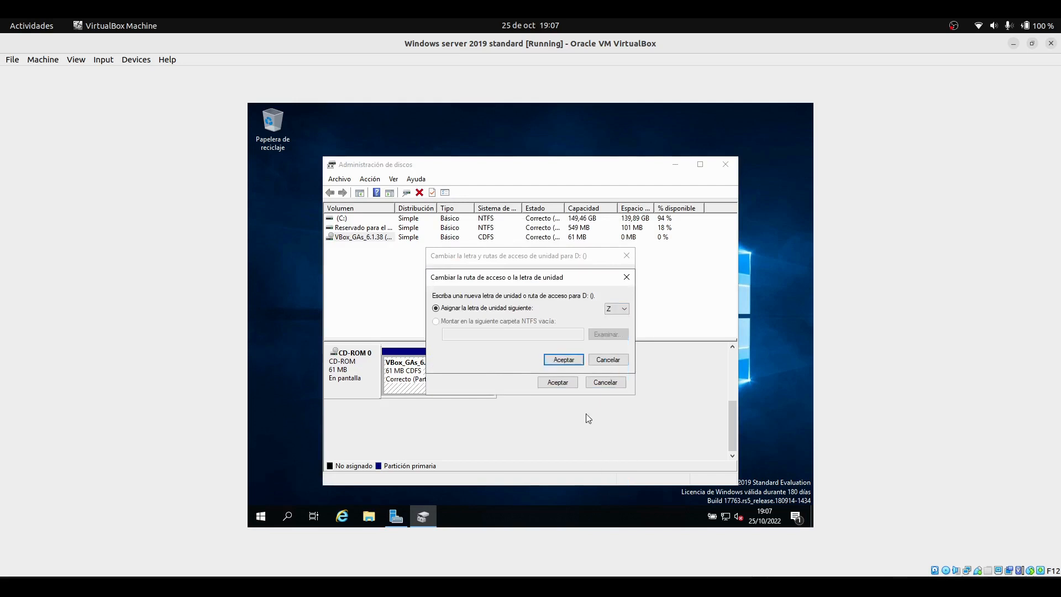
left_click(562, 360)
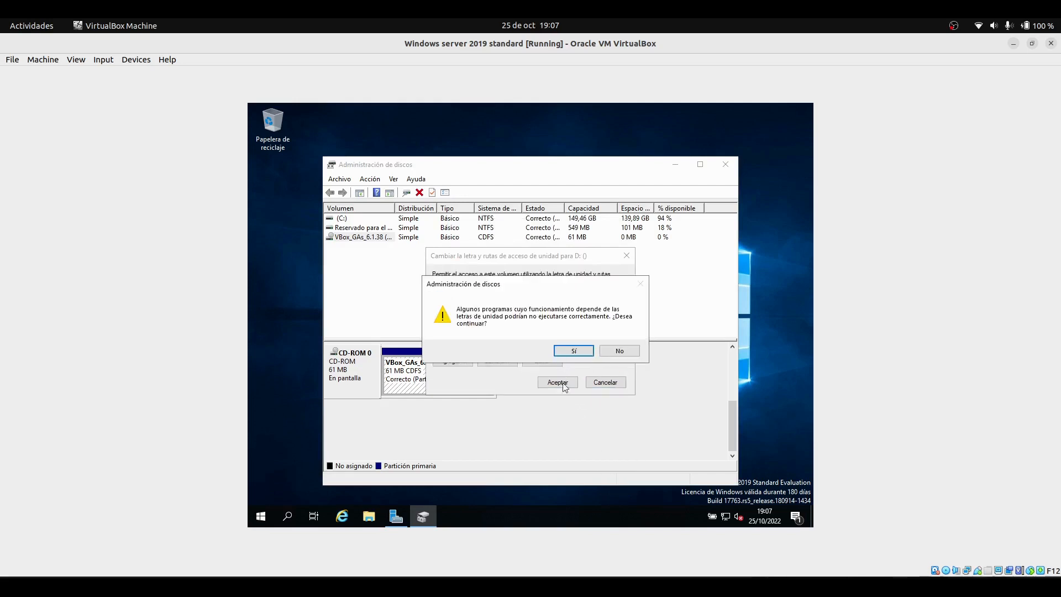
left_click(582, 345)
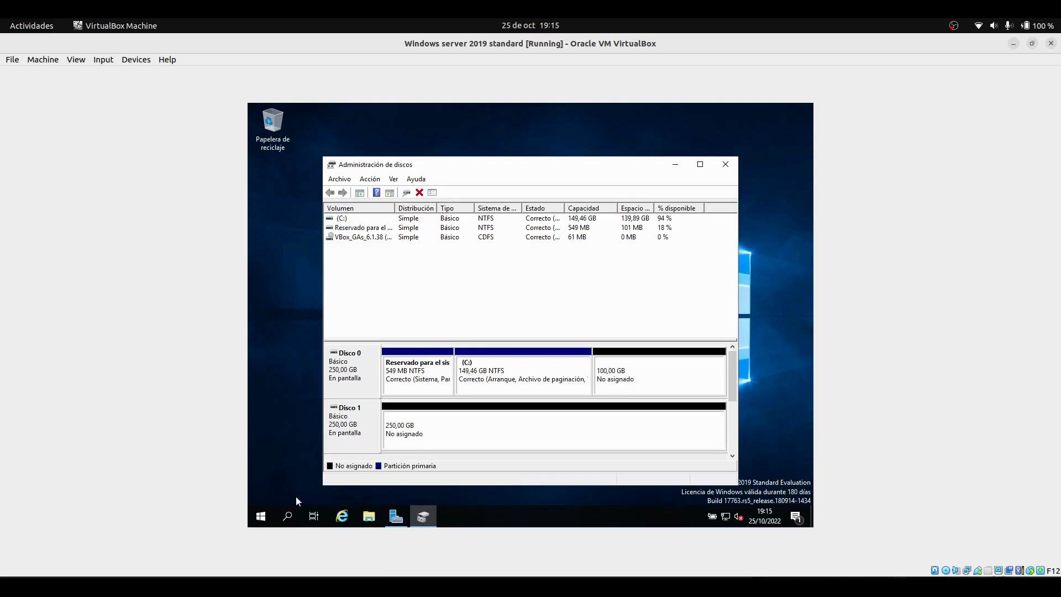
Open a Command Prompt from the search and start diskpart
left_click(287, 516)
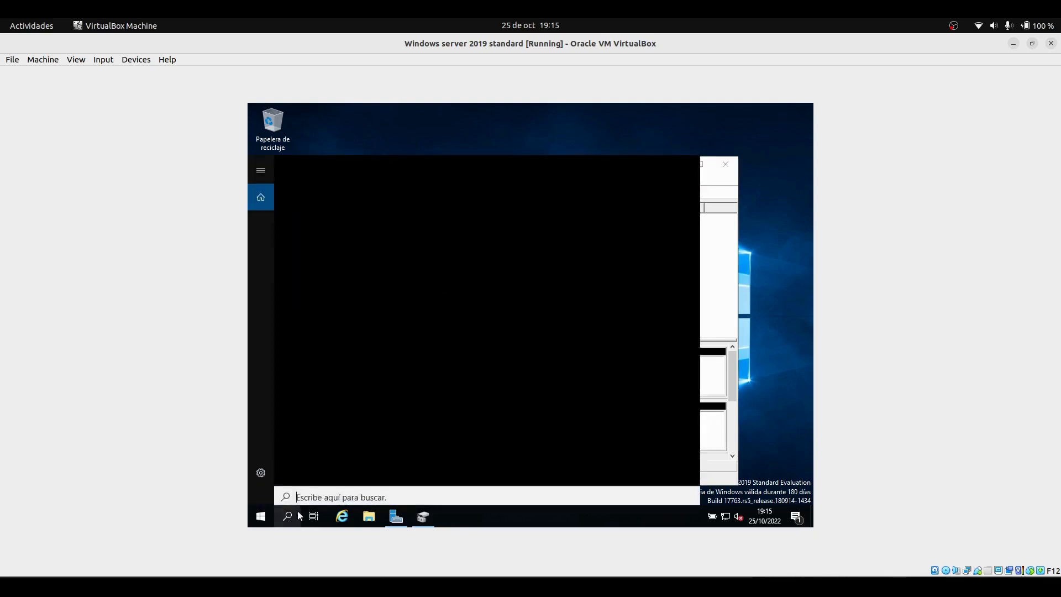
type("cm")
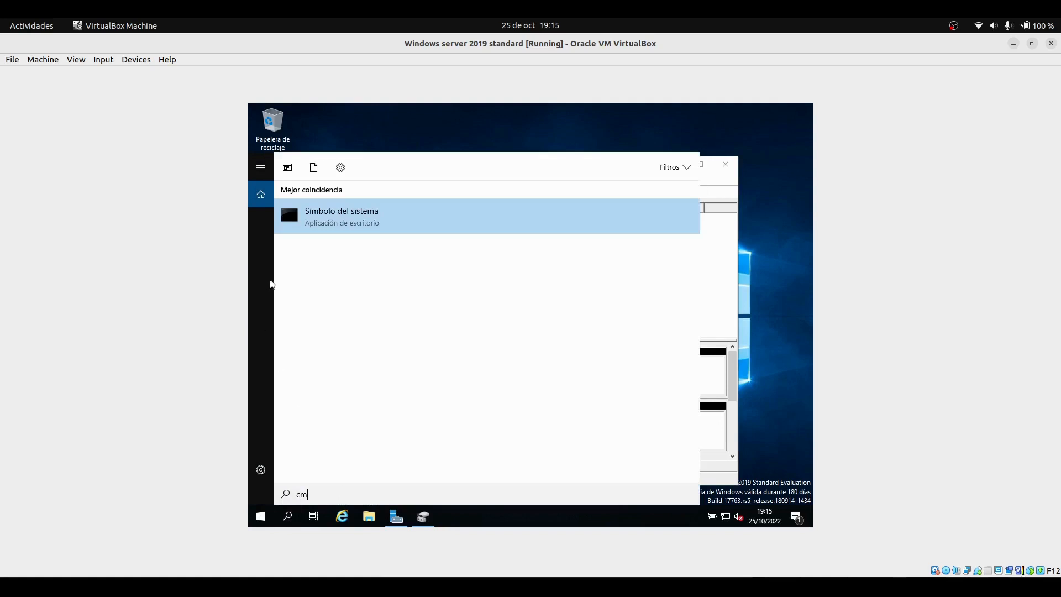
left_click(366, 217)
type("di")
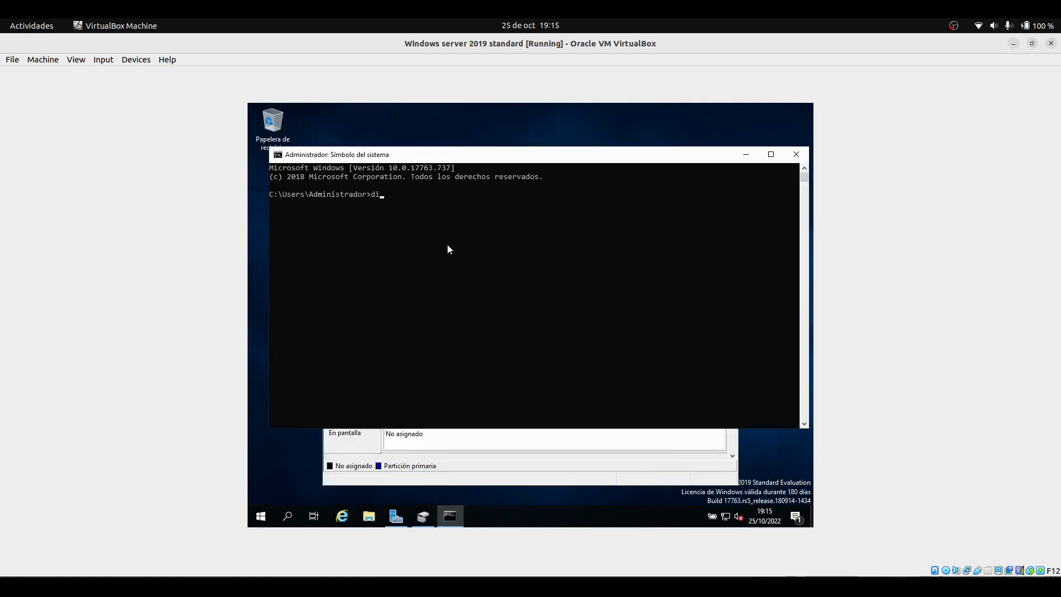
type("skpart")
key("Return")
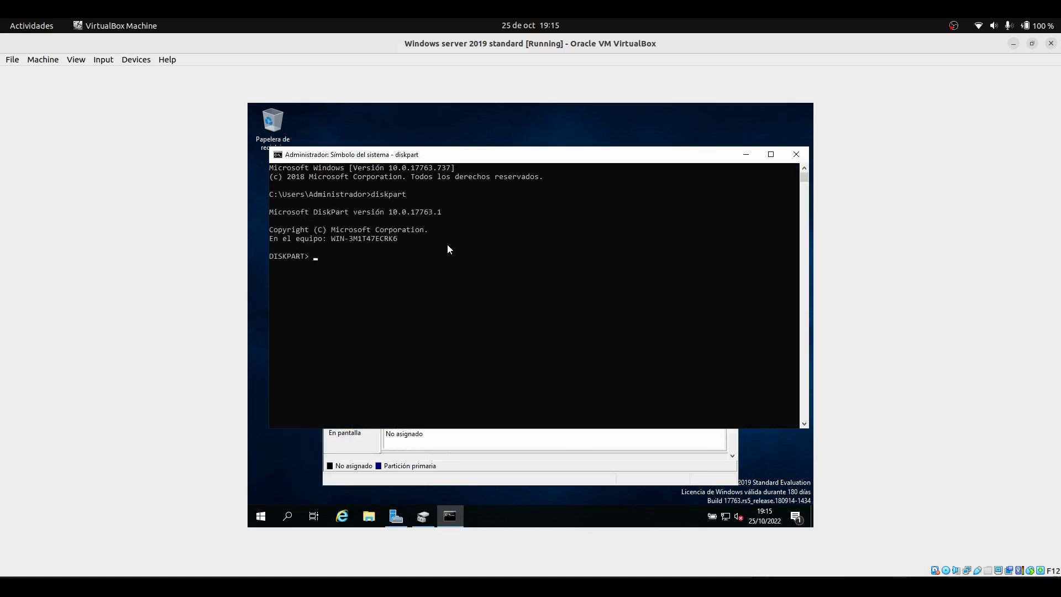
List the disks in diskpart
type("list disk")
key("Return")
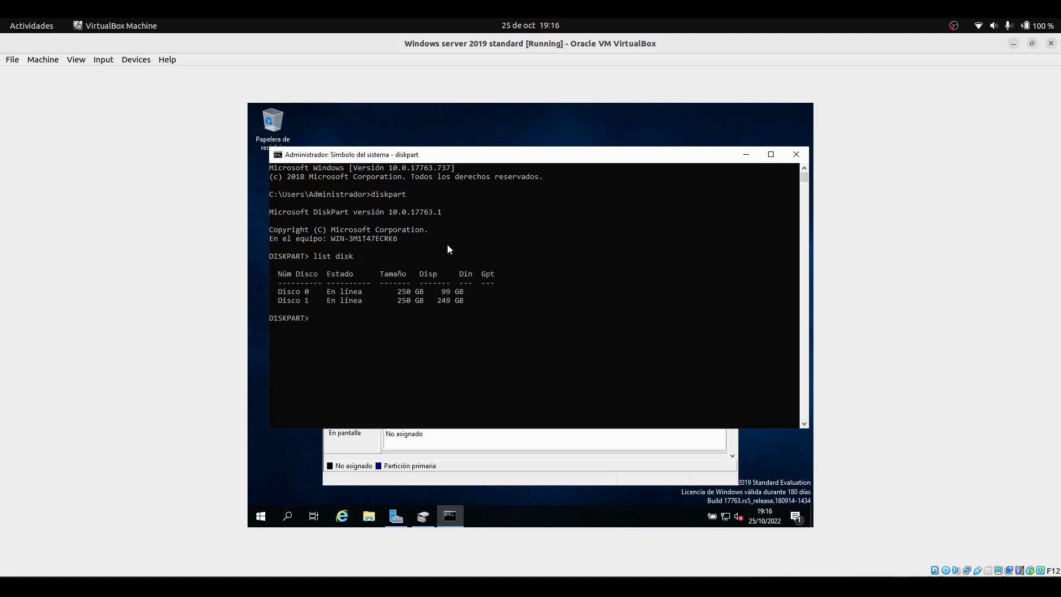
left_click_drag(275, 295, 307, 295)
left_click(306, 294)
left_click(303, 294)
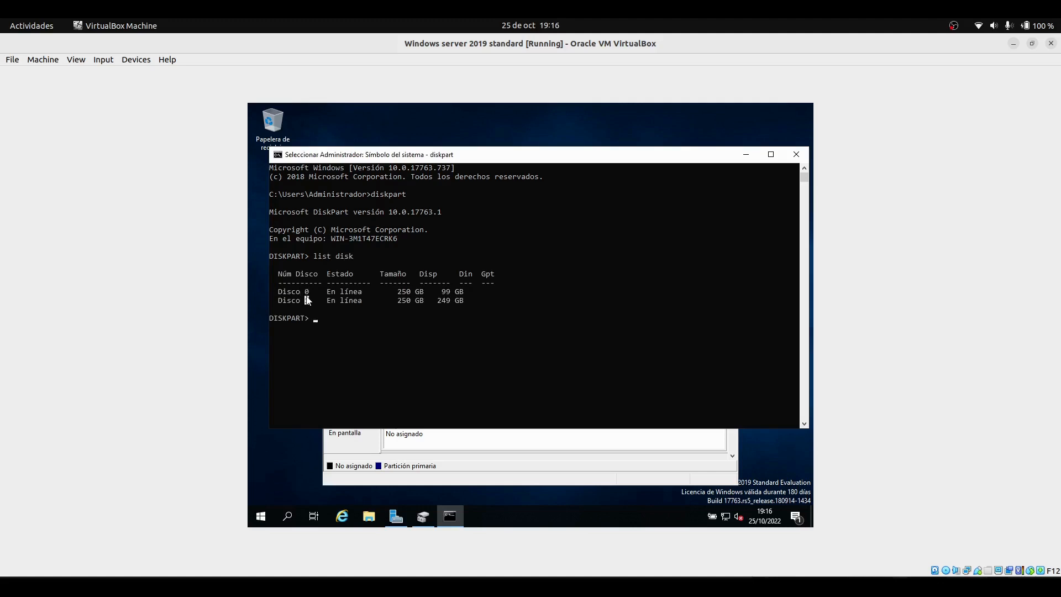
left_click(307, 295)
Select disk 0 in diskpart
type("select disk")
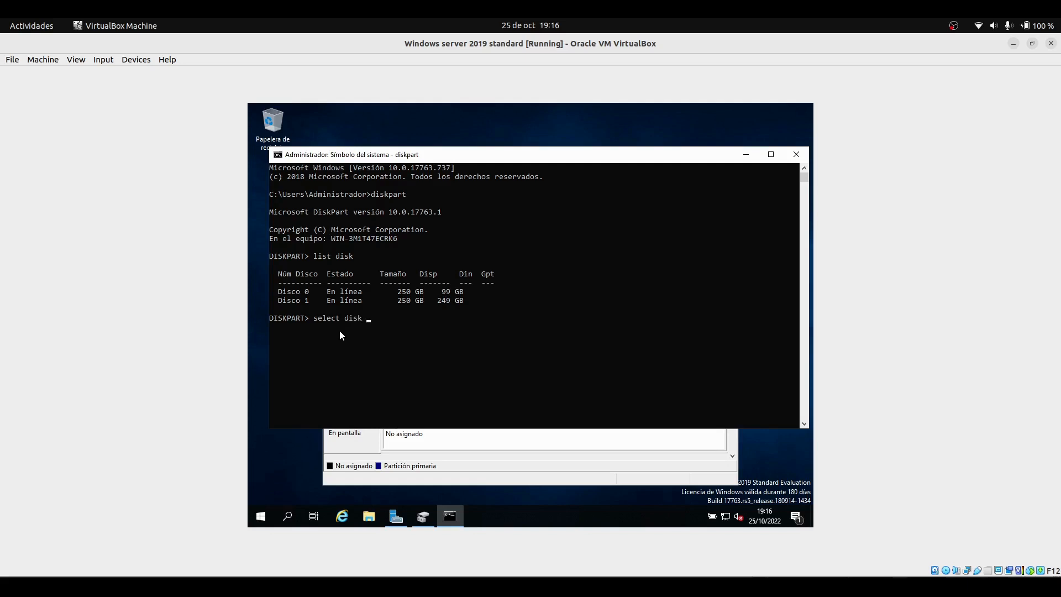
type("0+")
key("BackSpace")
key("Return")
left_click_drag(281, 335, 378, 337)
left_click(355, 353)
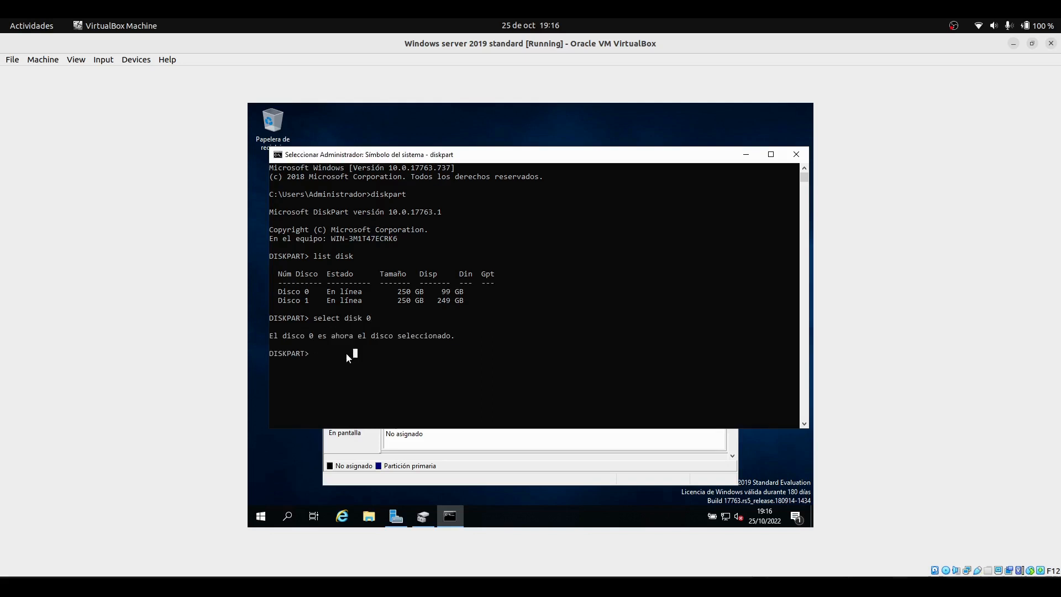
Create a 71680 MB extended partition on disk 0 with diskpart, then minimize the Command Prompt
type("create pa")
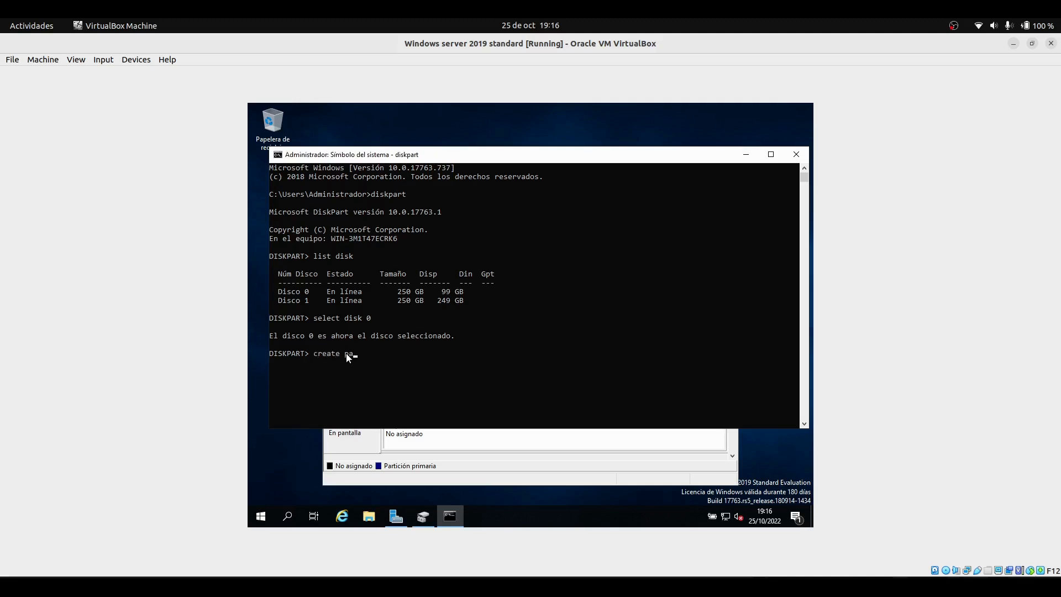
type("rtit")
type("i")
type("on extend")
type("ed")
type(" six")
type("z")
type("e ")
type("71680")
key("Return")
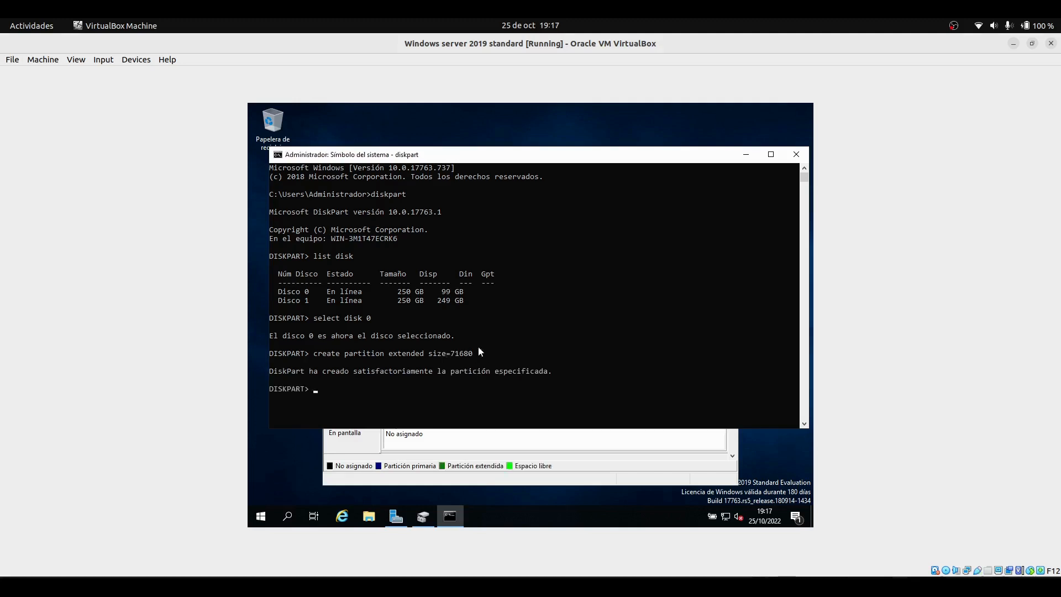
left_click(745, 159)
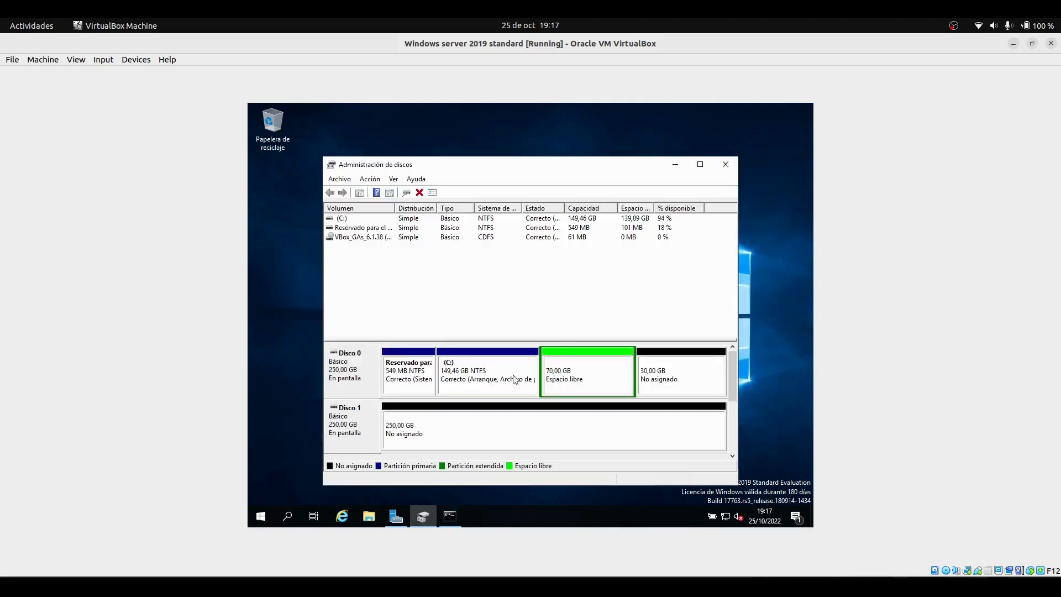
Start the New Simple Volume wizard on the 70 GB free space inside the extended partition
left_click(553, 379)
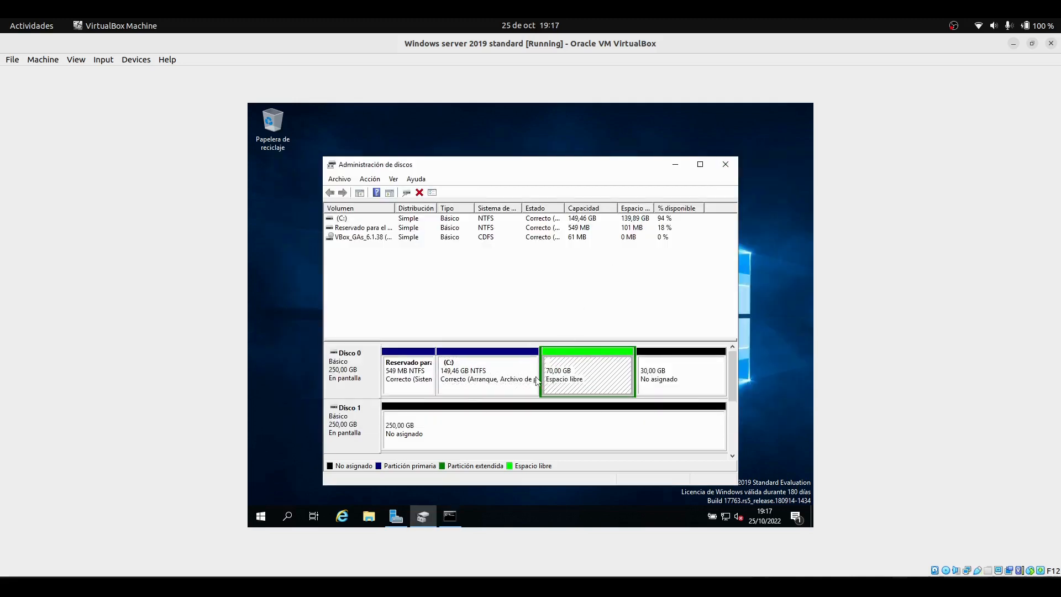
right_click(572, 382)
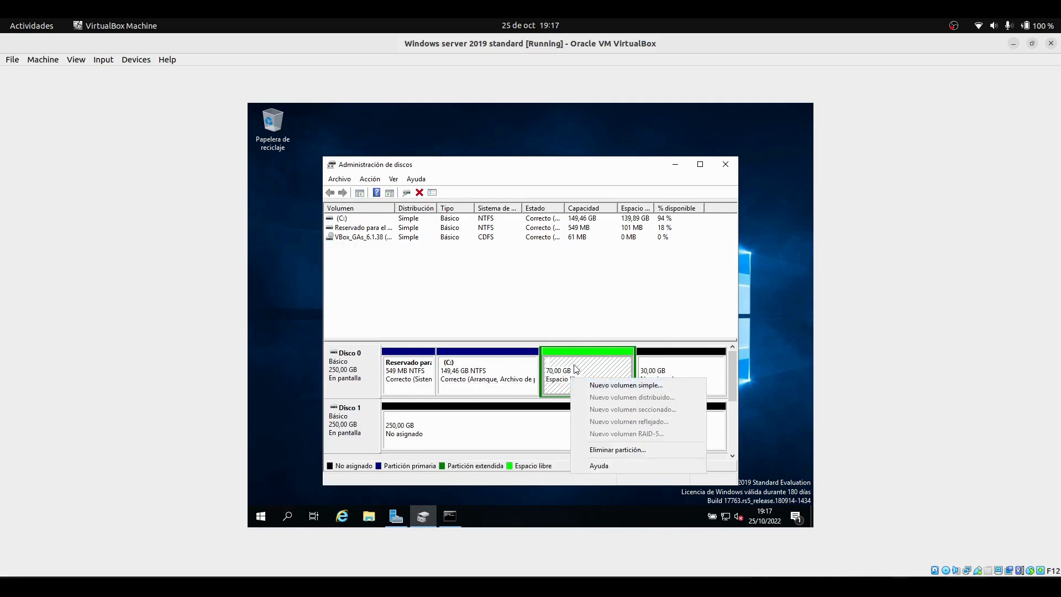
left_click(605, 386)
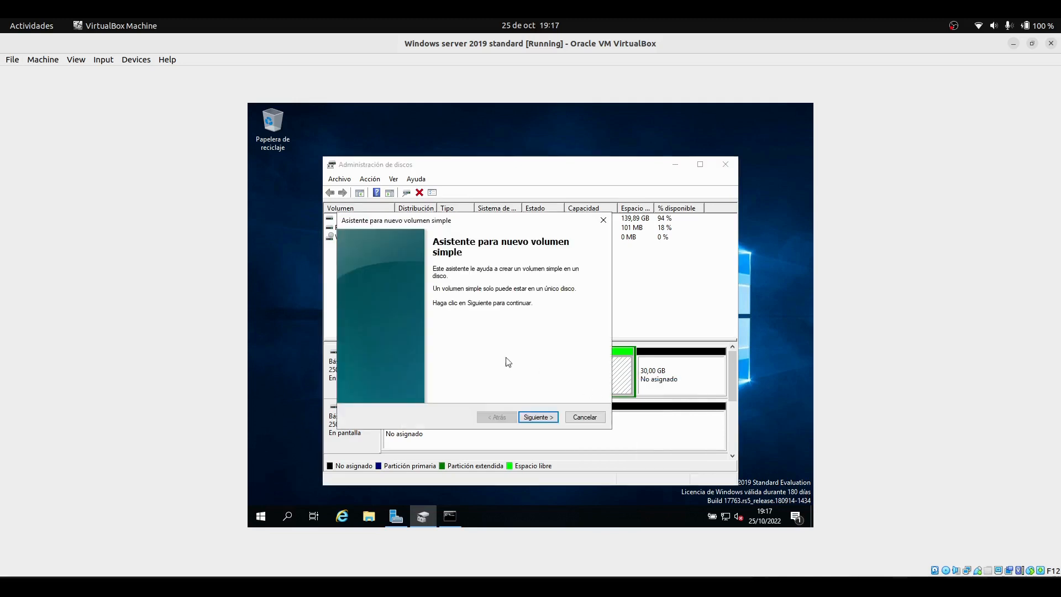
Keep the maximum size for the new simple volume and assign it drive letter D
left_click(537, 416)
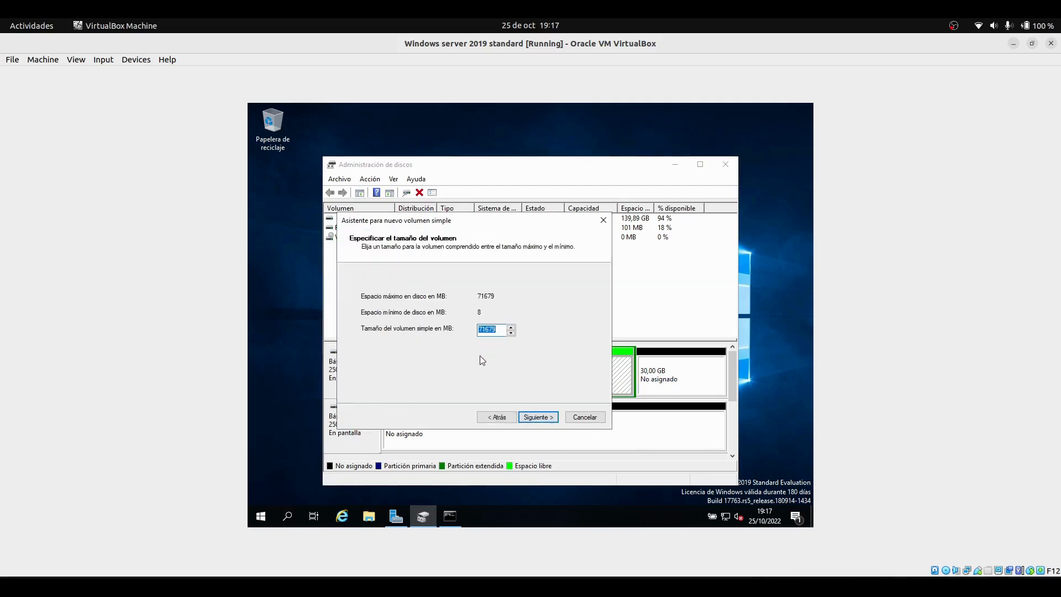
left_click(537, 417)
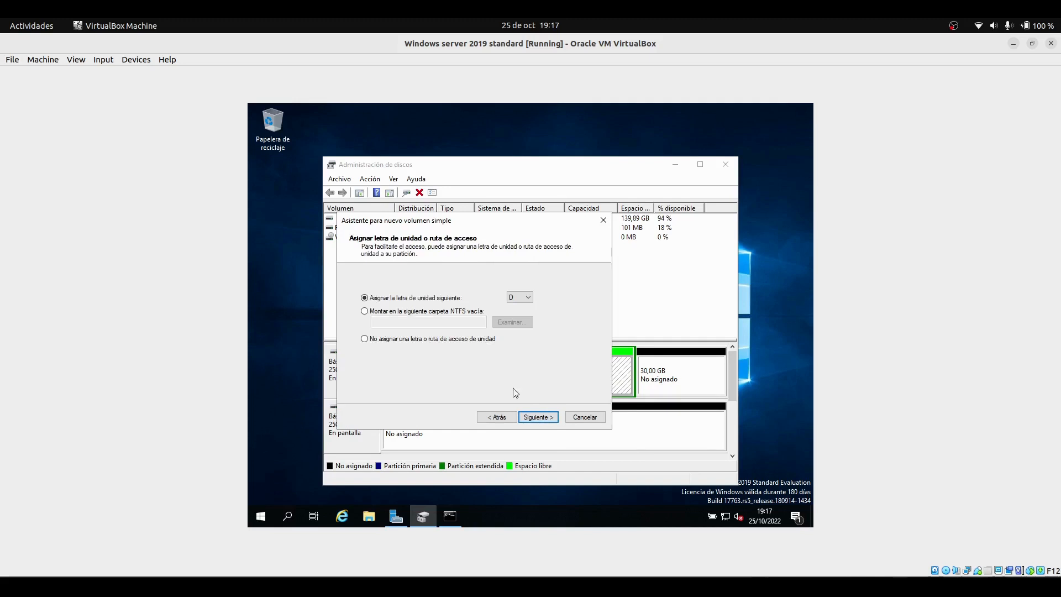
left_click(516, 299)
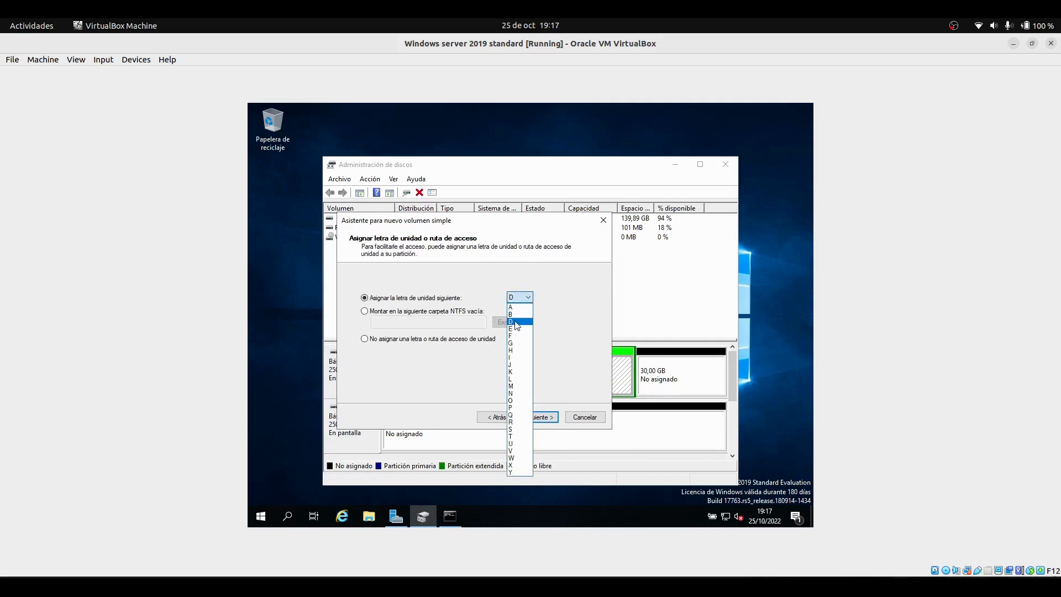
left_click(514, 322)
left_click(539, 416)
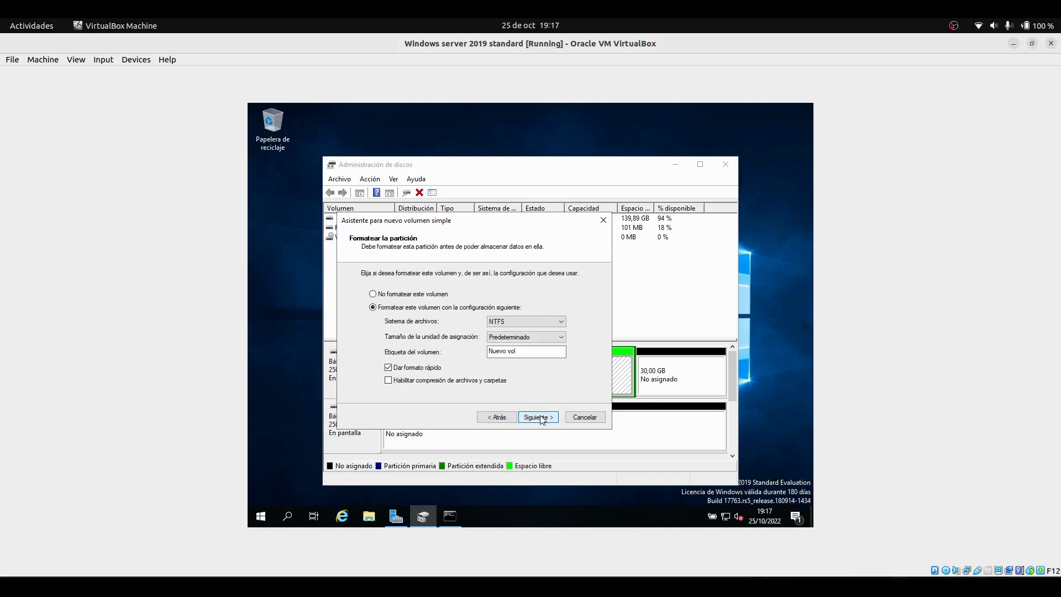
Format the volume as NTFS with the label Datos and finish the wizard
left_click_drag(523, 355, 462, 357)
key("BackSpace")
type("Datos")
left_click(504, 322)
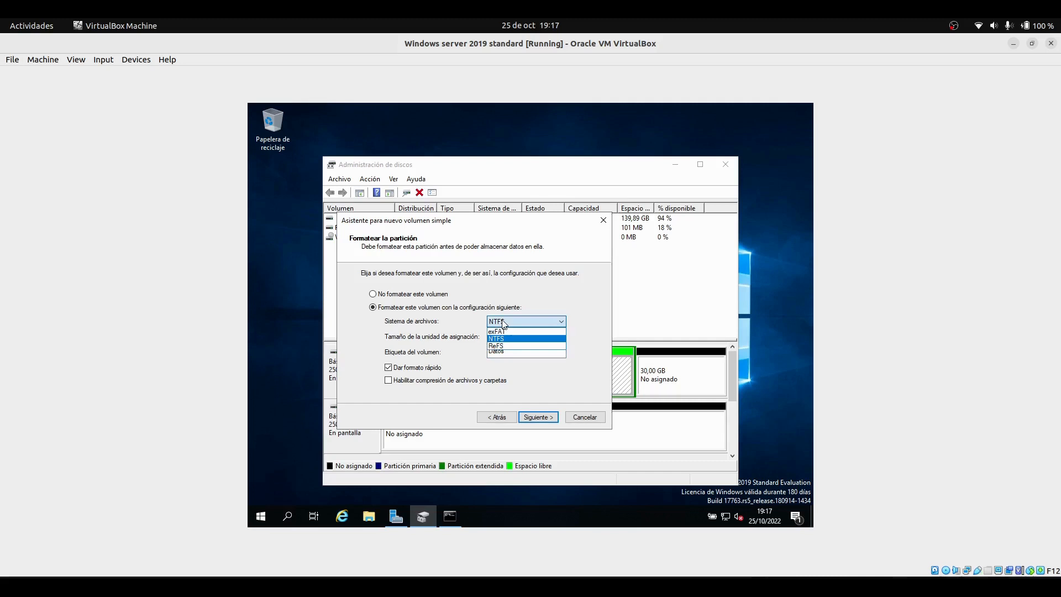
left_click(505, 324)
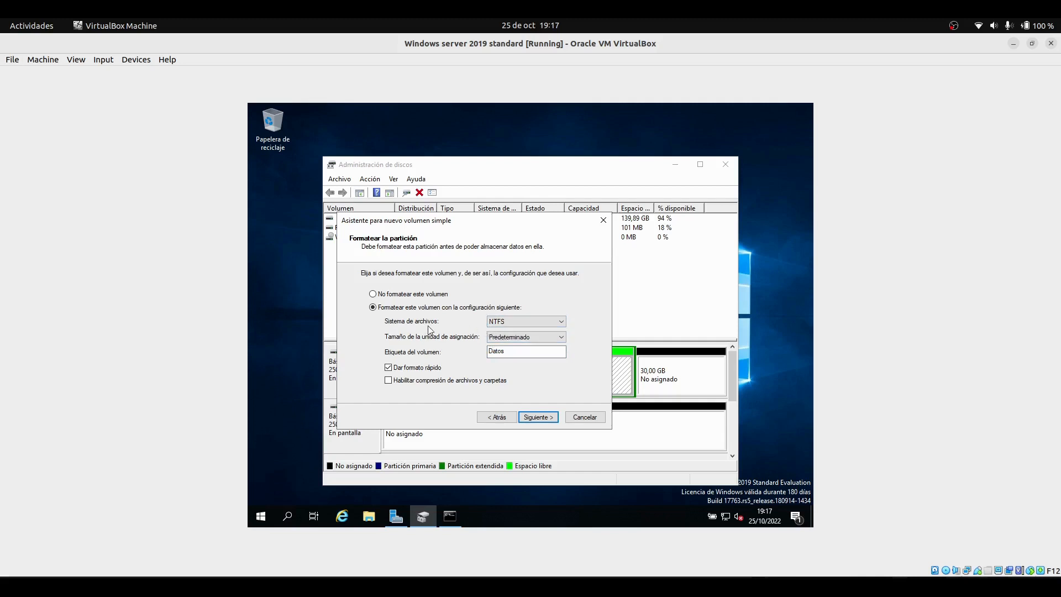
left_click(541, 418)
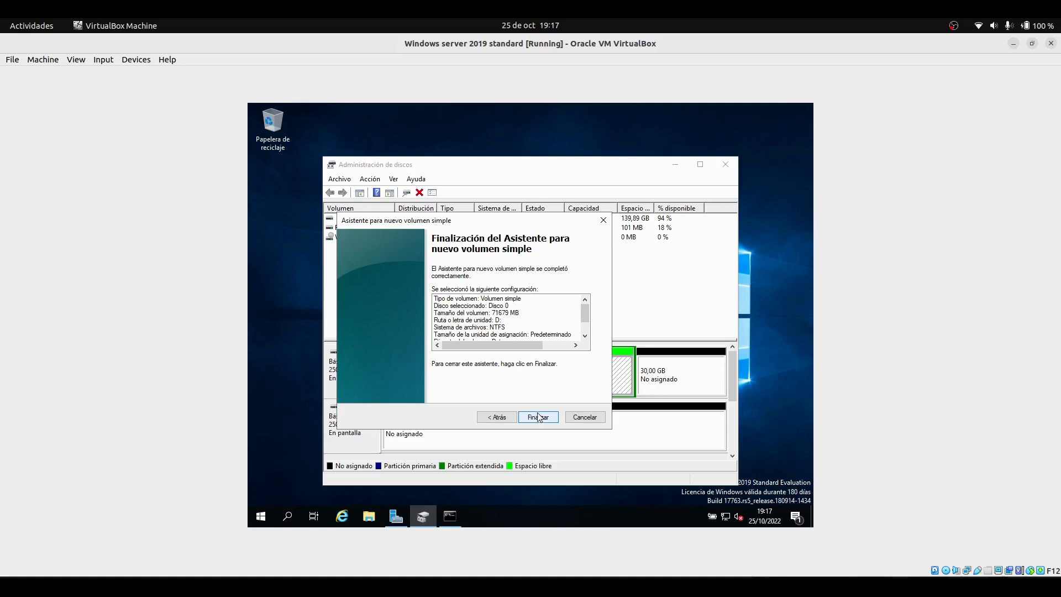
left_click(542, 417)
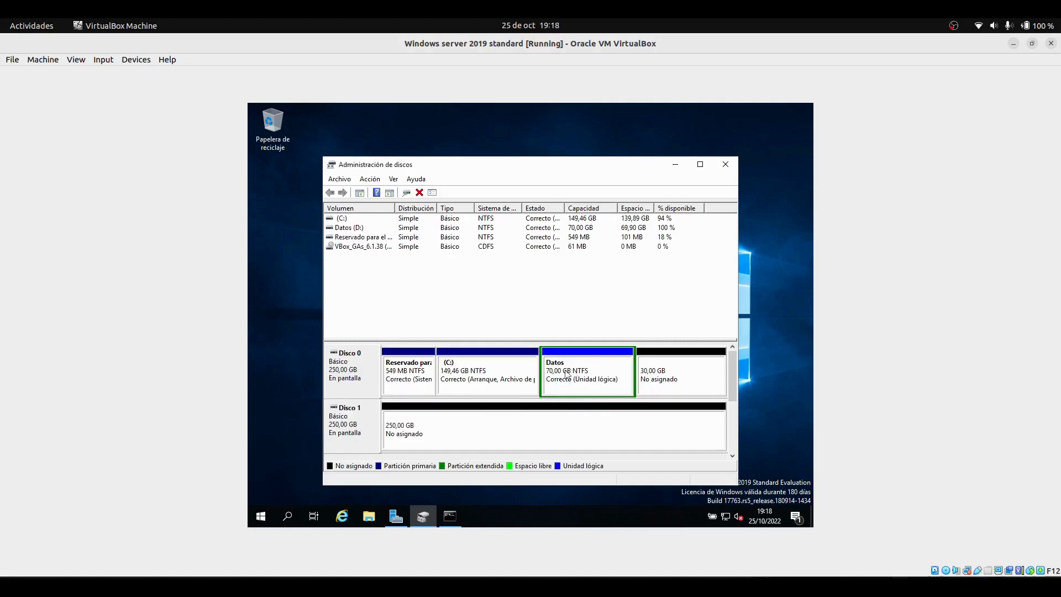
Start the New Simple Volume wizard on Disk 1's unallocated space
left_click(650, 387)
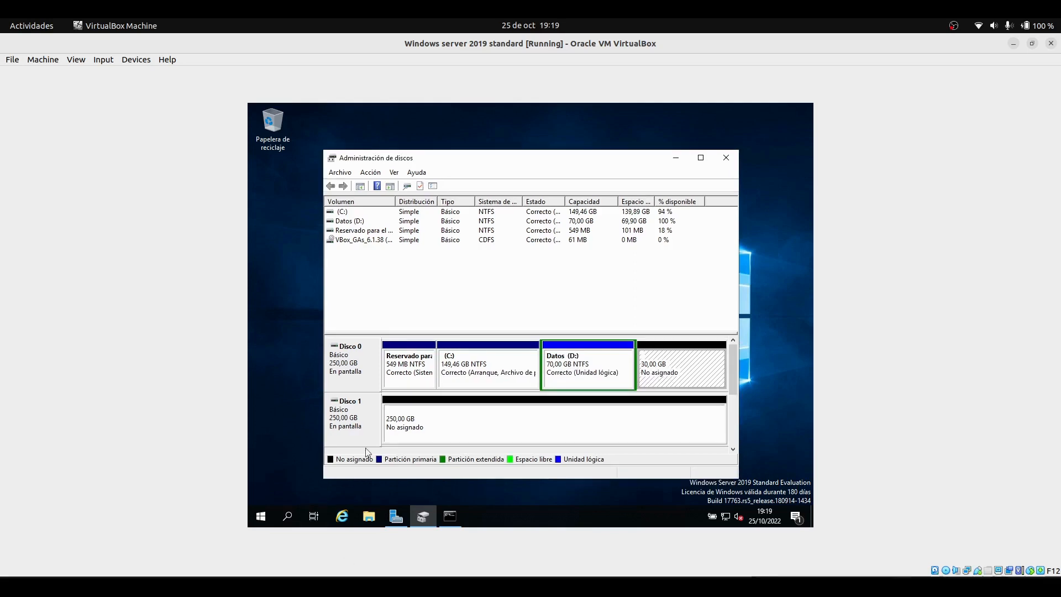
left_click(398, 421)
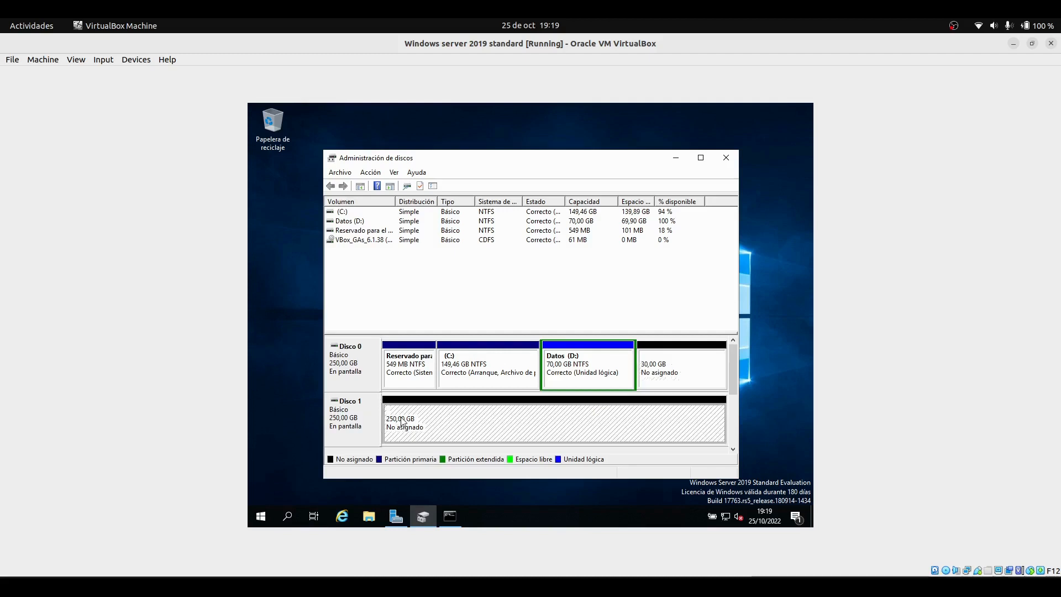
right_click(402, 421)
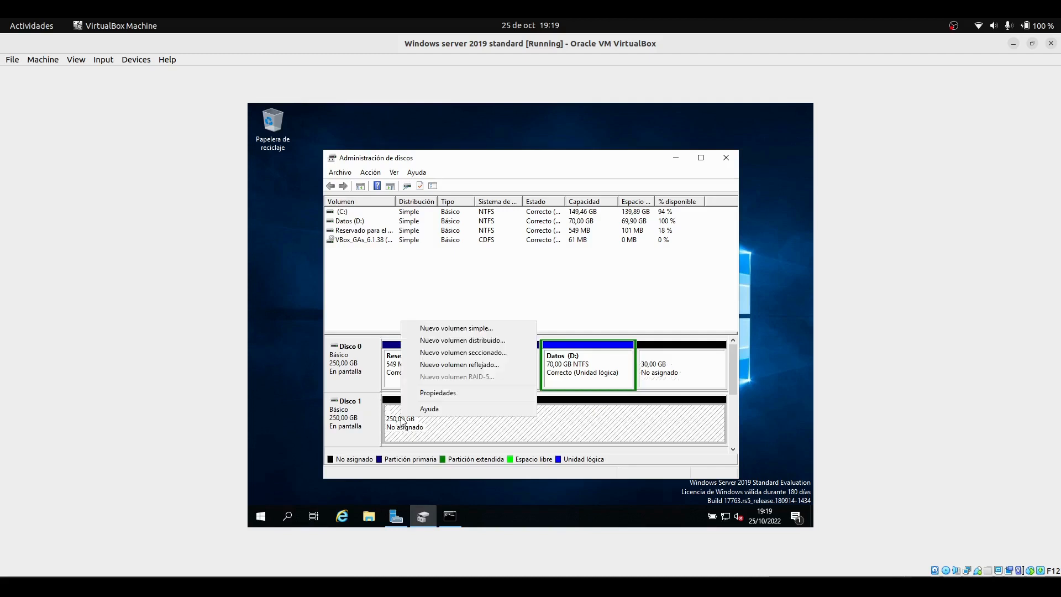
left_click(425, 329)
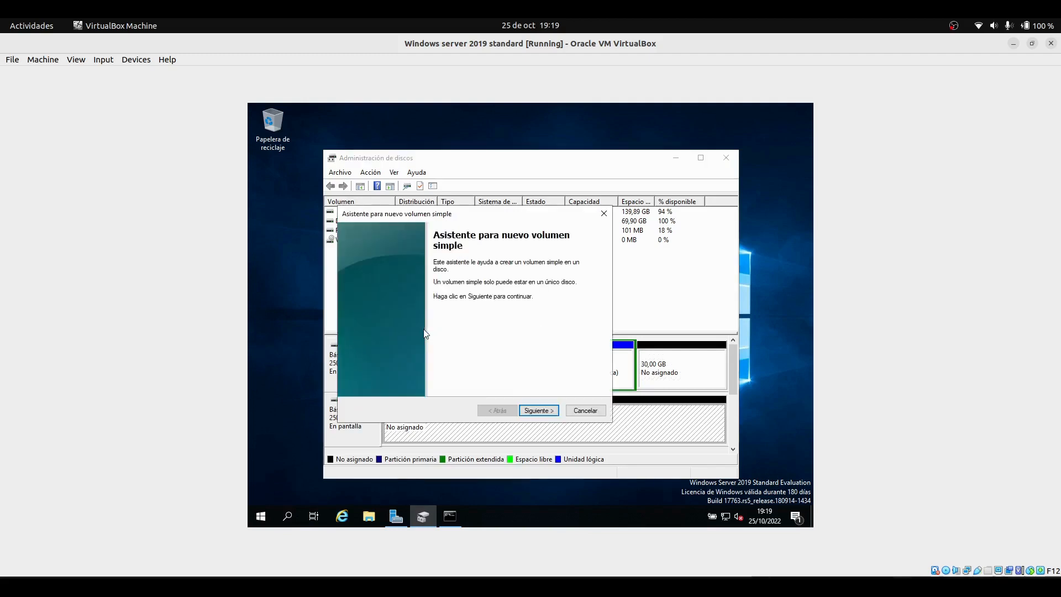
left_click(529, 411)
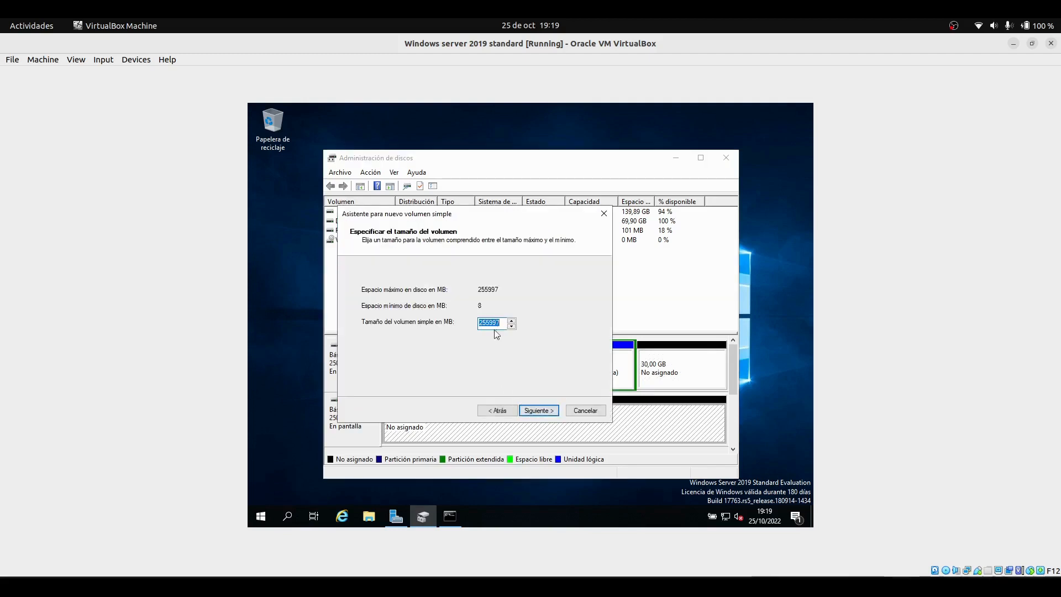
Set the new volume's size to 4096 MB and assign it drive letter E
key("BackSpace")
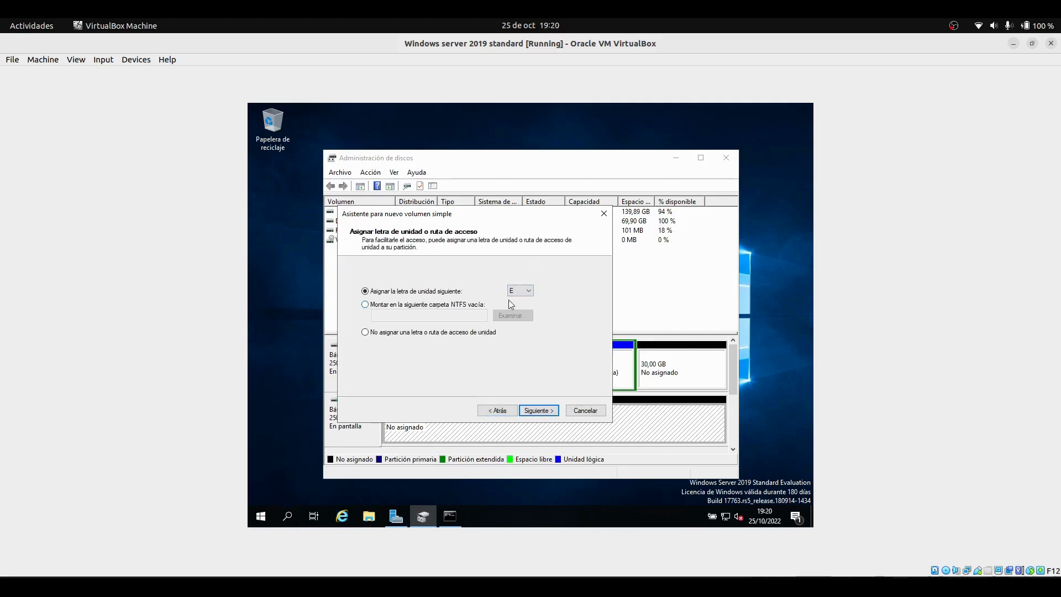
left_click(522, 290)
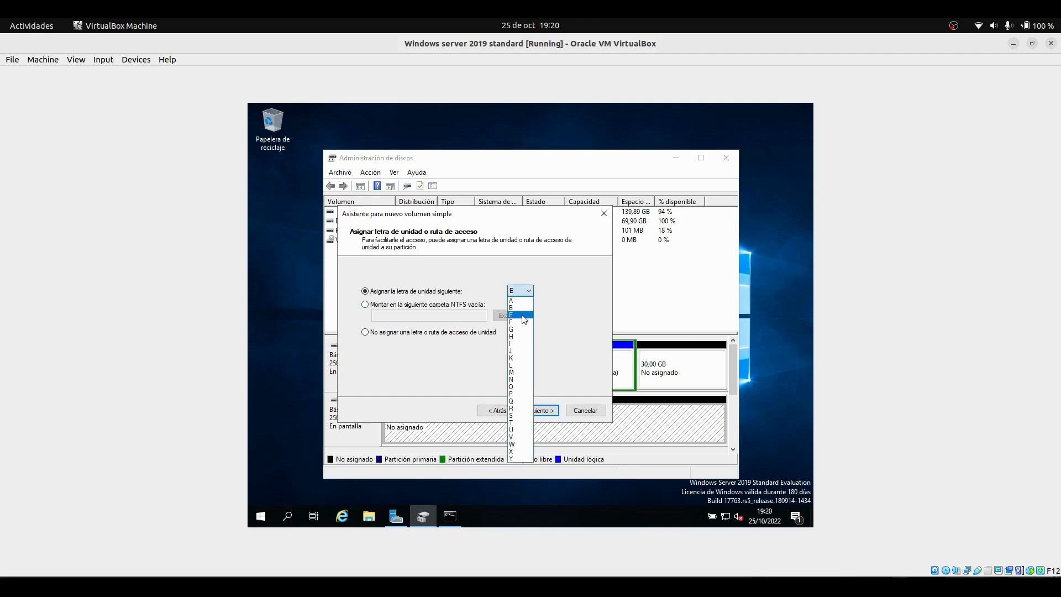
left_click(522, 312)
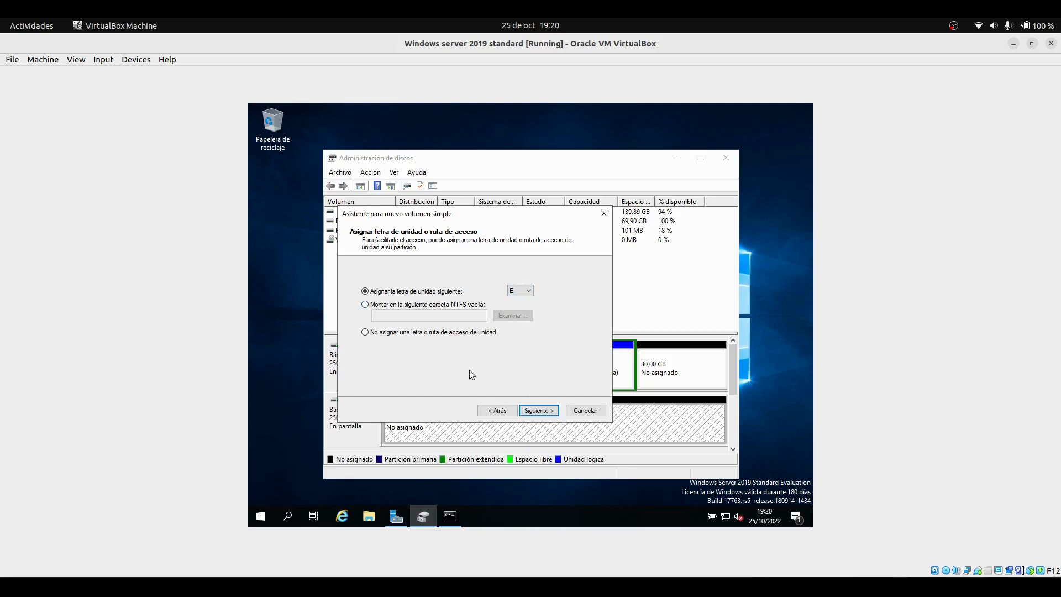
left_click(534, 411)
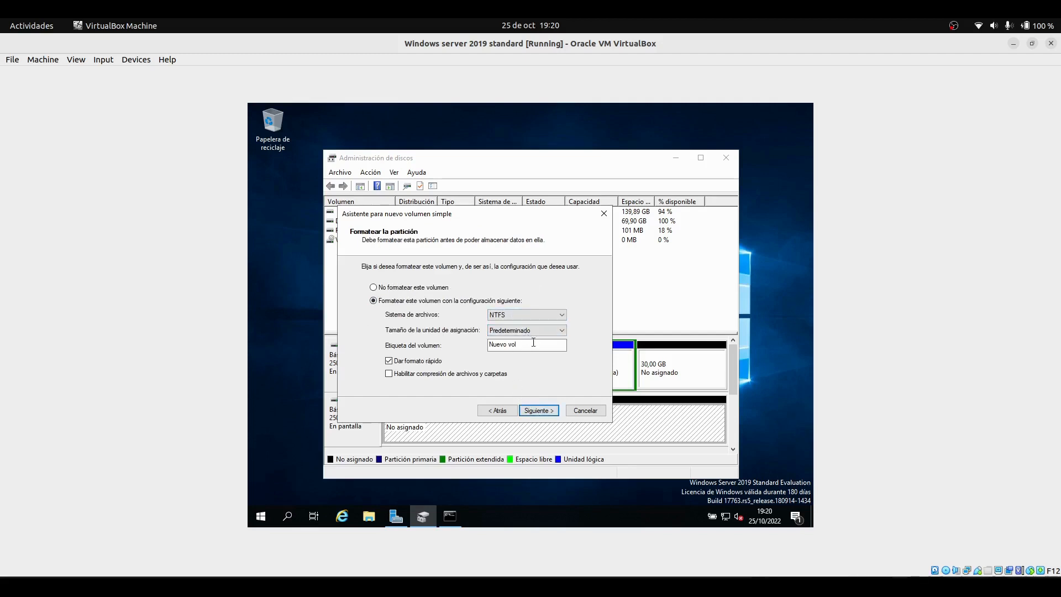
Label the volume SWAP, keep NTFS formatting, and finish the wizard
left_click_drag(528, 349, 429, 341)
key("BackSpace")
type("SWAP")
left_click(529, 411)
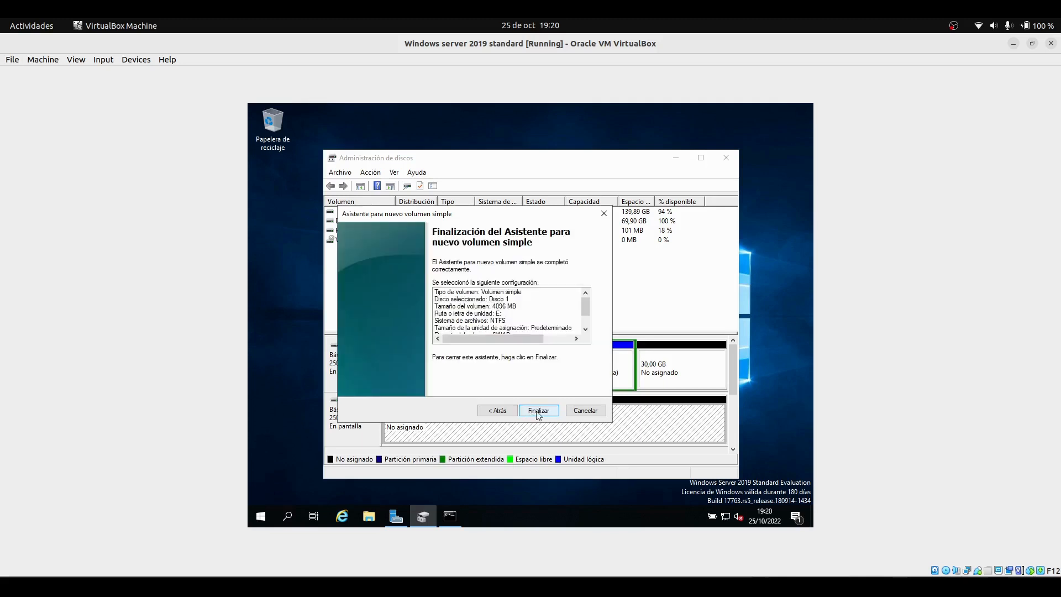
left_click(539, 412)
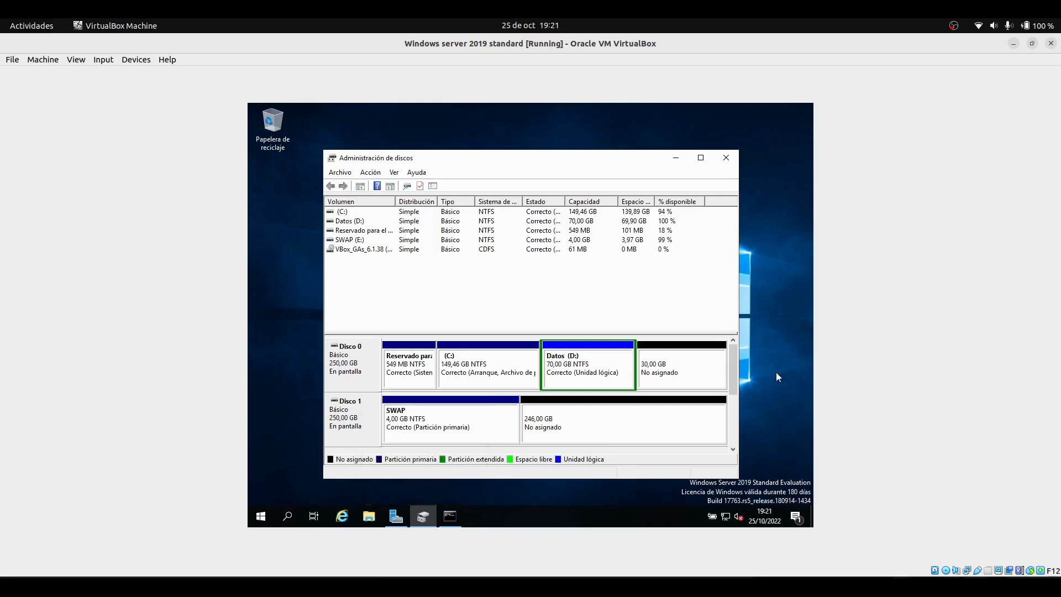
Start a new simple volume on Disk 1's remaining unallocated space with a size of 102400 MB
left_click(550, 435)
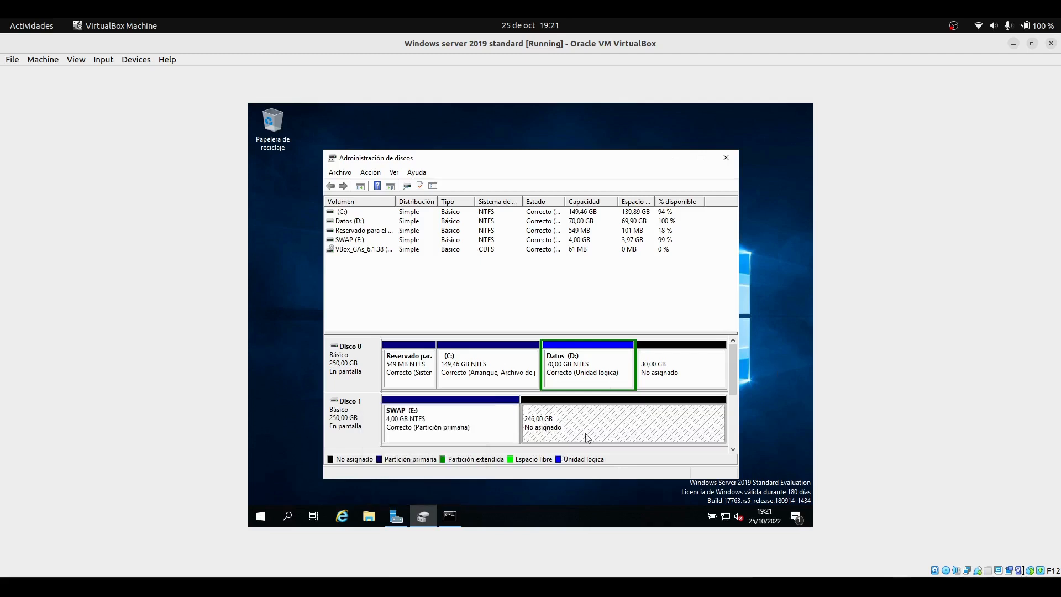
right_click(525, 425)
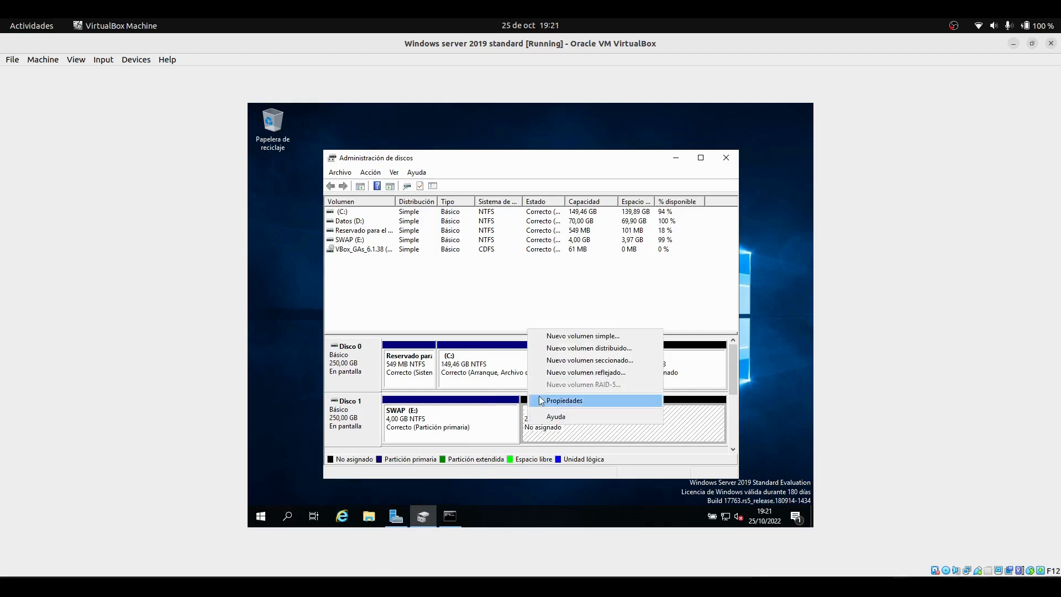
left_click(548, 336)
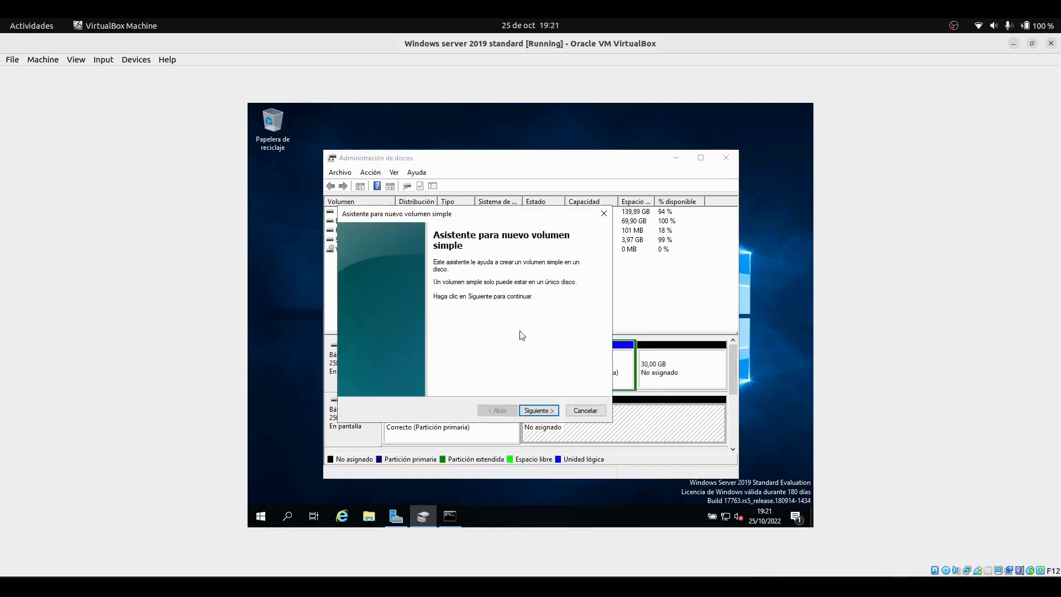
left_click(534, 409)
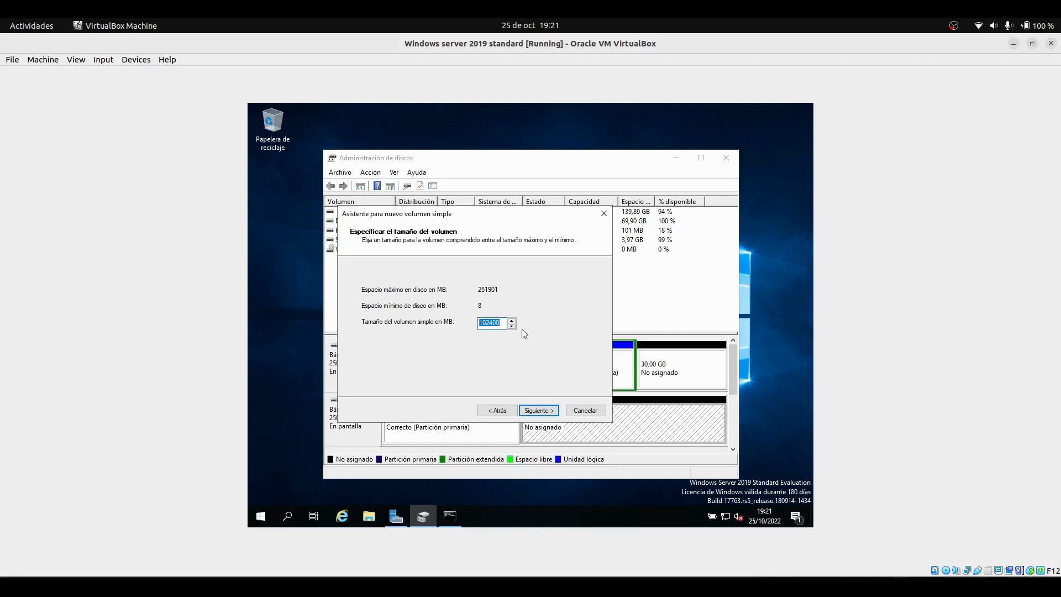
left_click(548, 415)
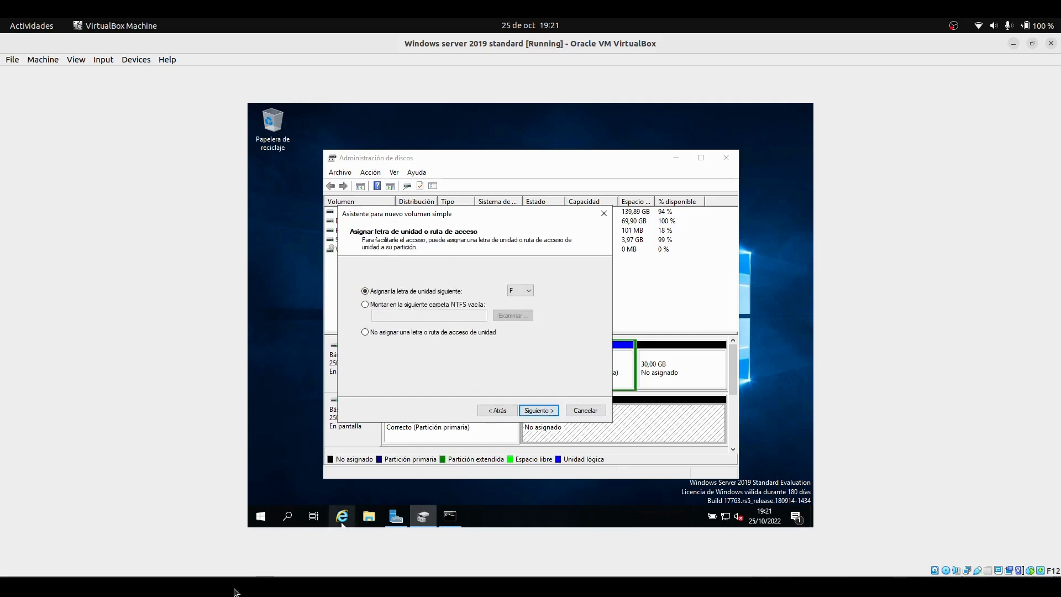
Assign drive letter F to the volume and keep the NTFS file system
left_click(517, 290)
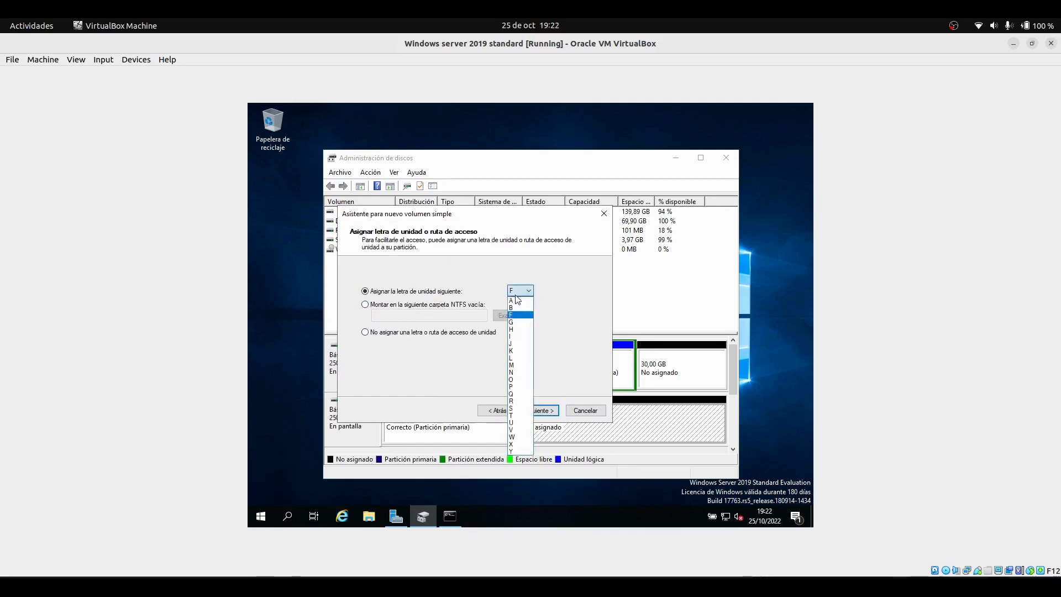
left_click(514, 314)
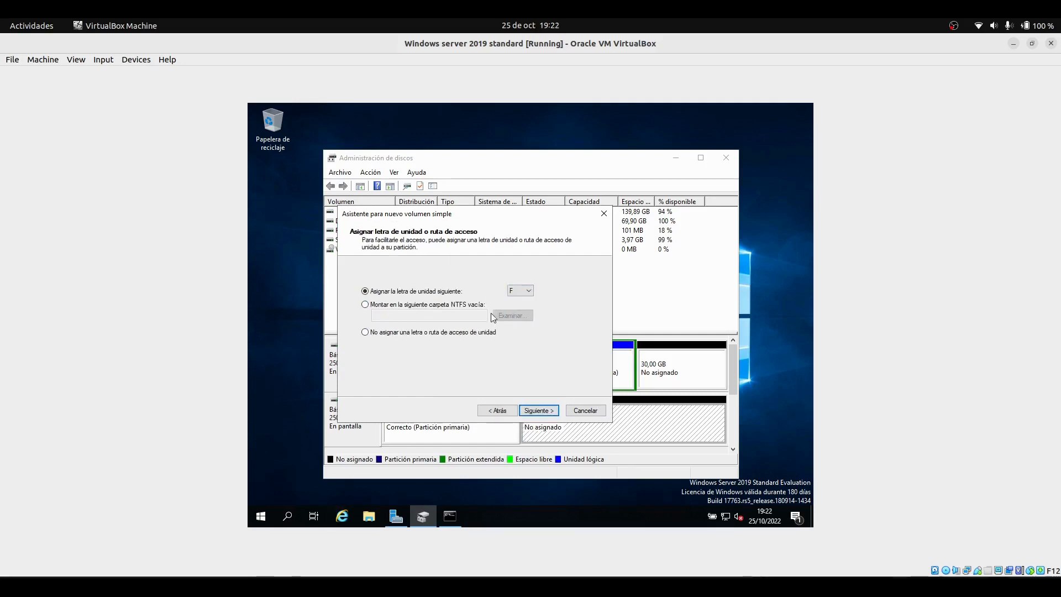
left_click(525, 414)
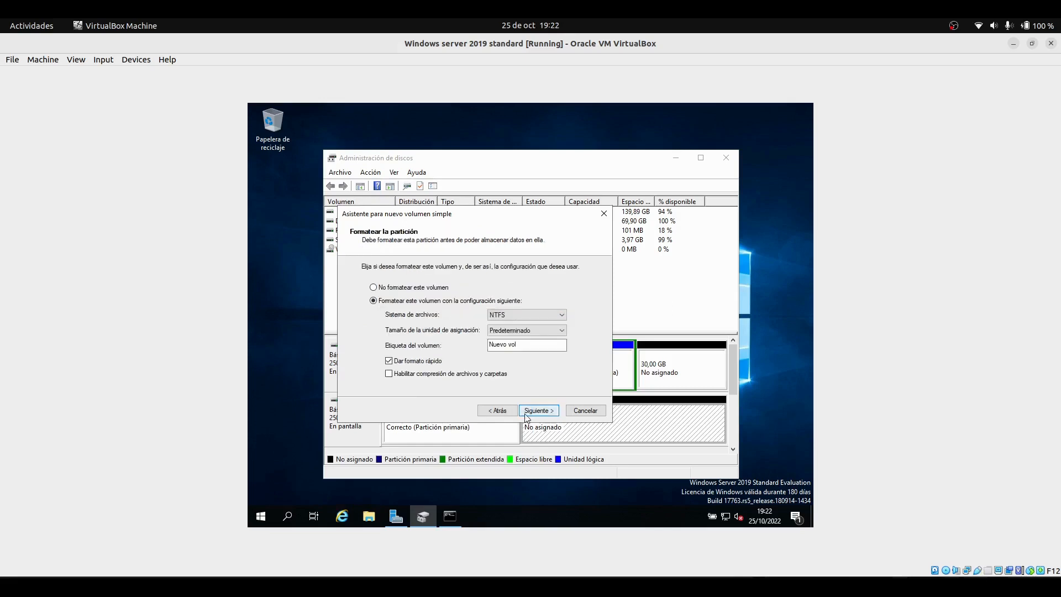
left_click(508, 318)
left_click(509, 325)
Label the volume PROGRAMAS and finish the wizard
left_click_drag(531, 346, 486, 346)
key("BackSpace")
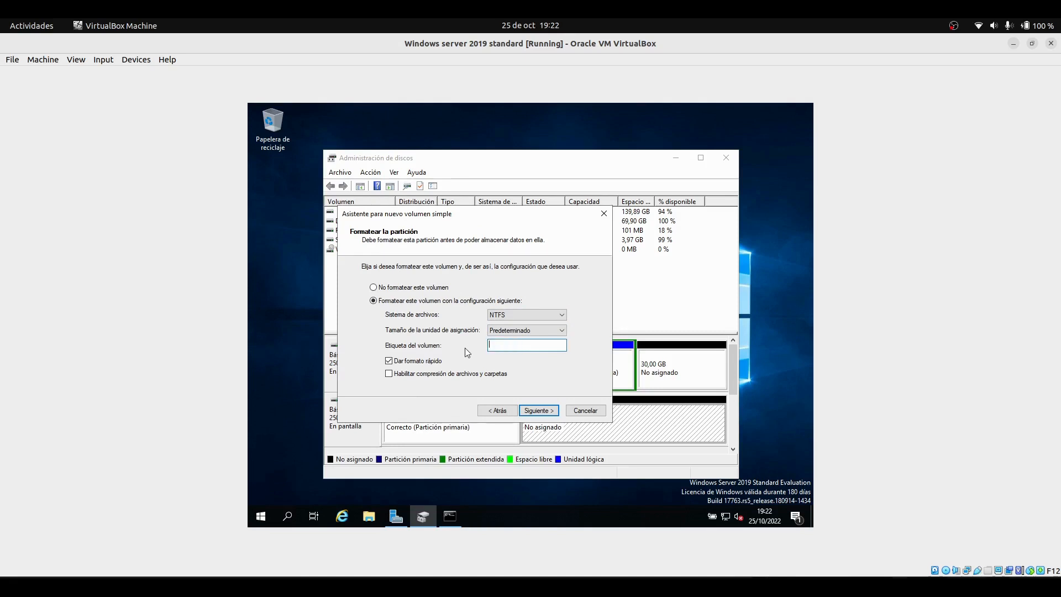
type("PROGRAMASS")
left_click(536, 412)
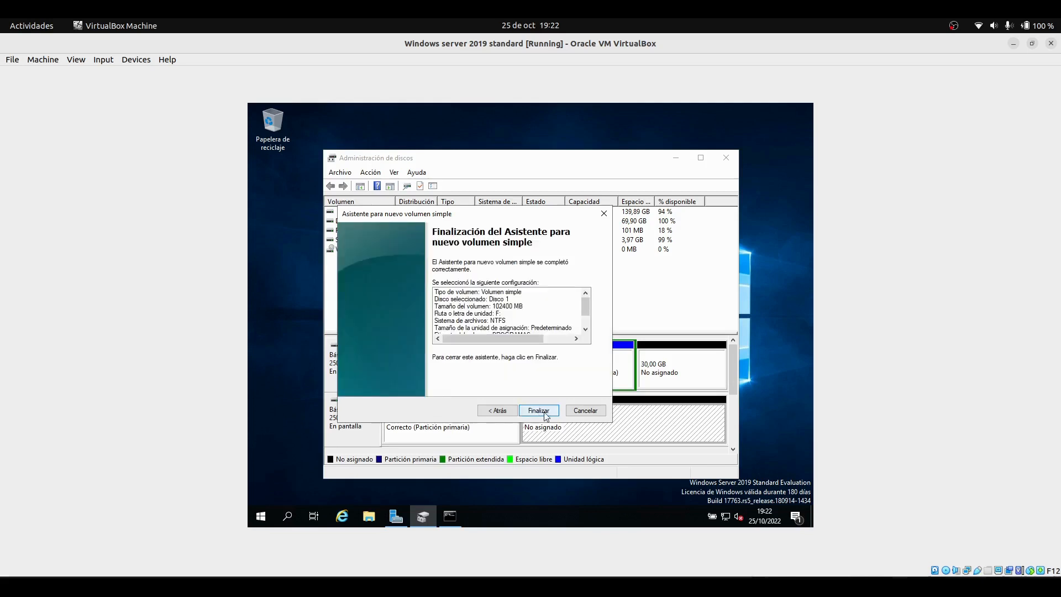
left_click(538, 411)
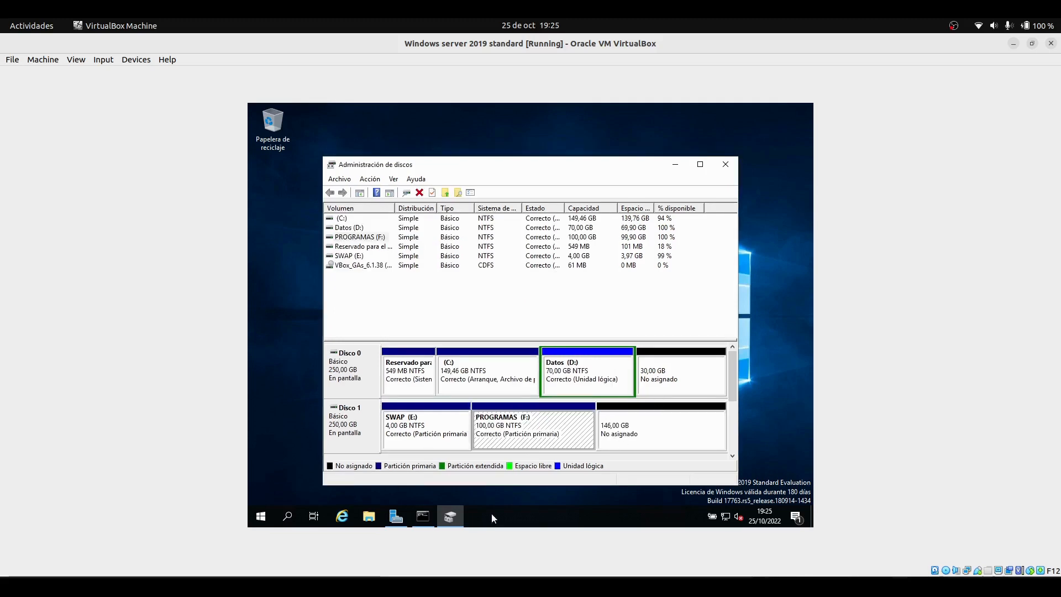
Restore the Command Prompt and select disk 1 in diskpart
left_click(425, 517)
scroll(471, 339, "down", 10)
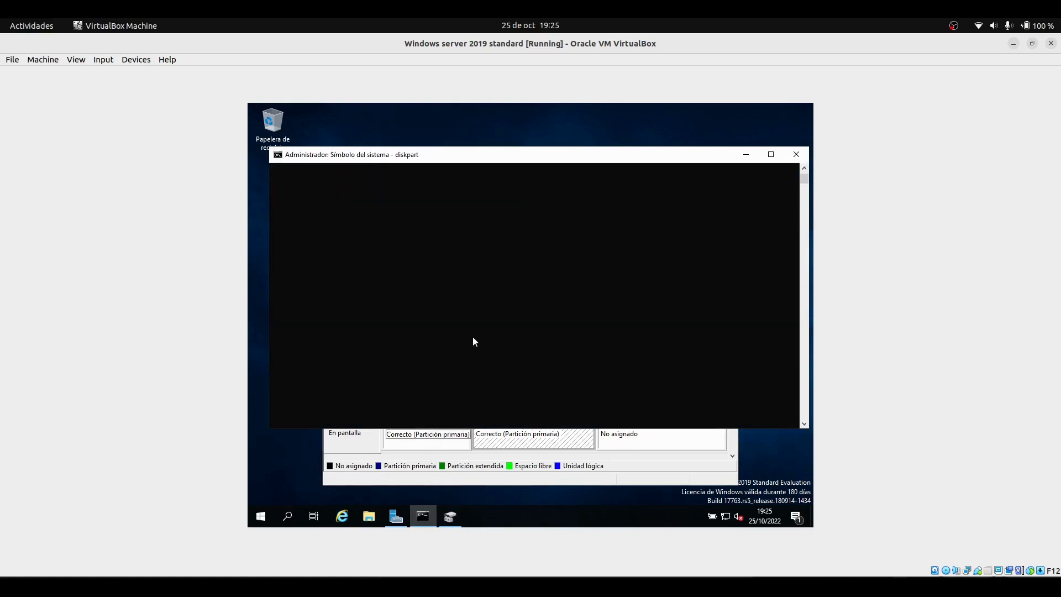
scroll(473, 341, "up", 10)
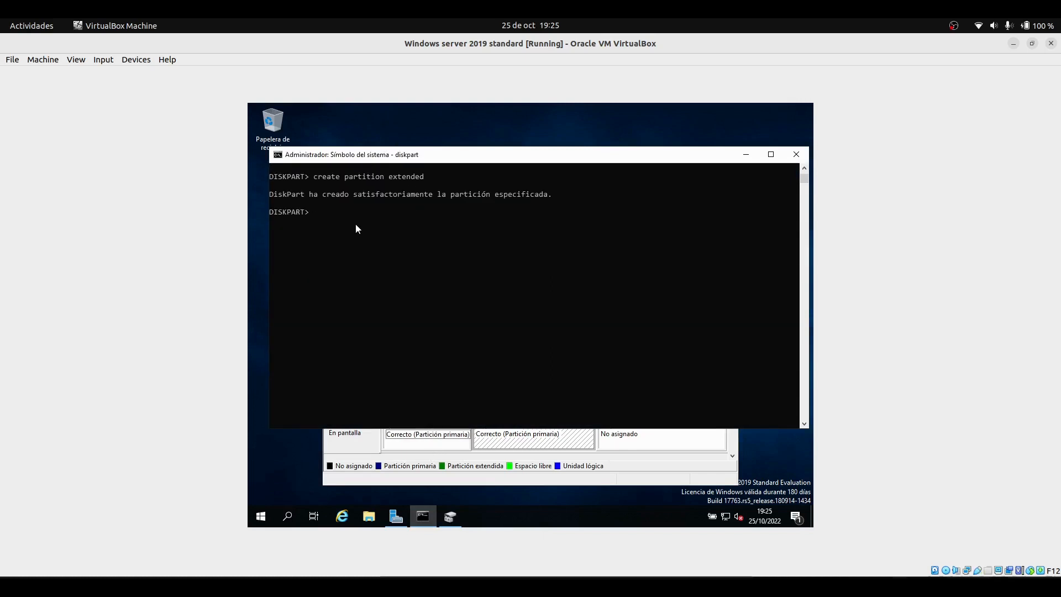
key("Up")
key("Up")
key("Return")
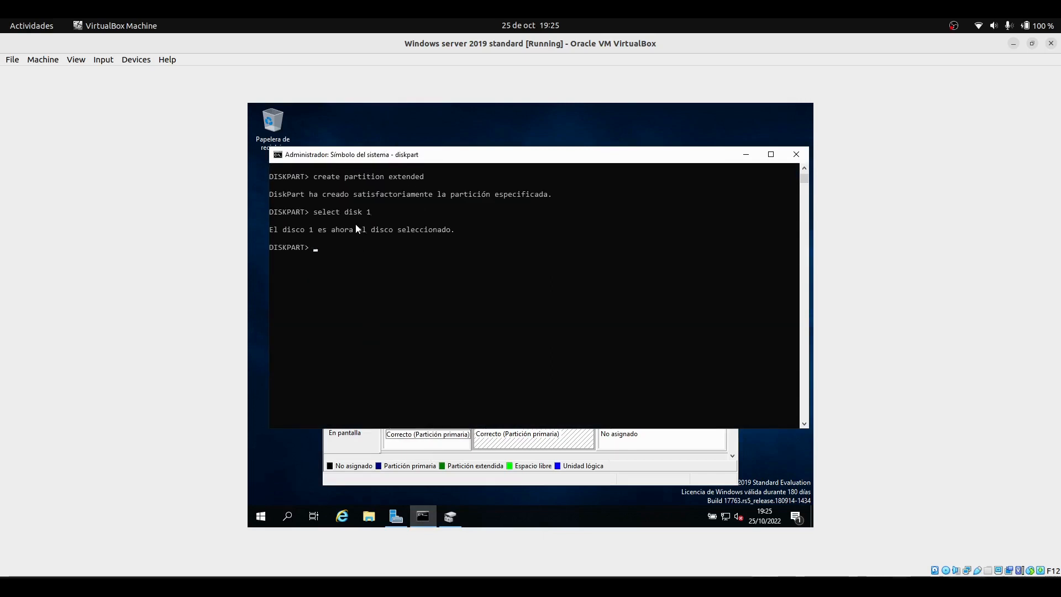
scroll(355, 229, "up", 1)
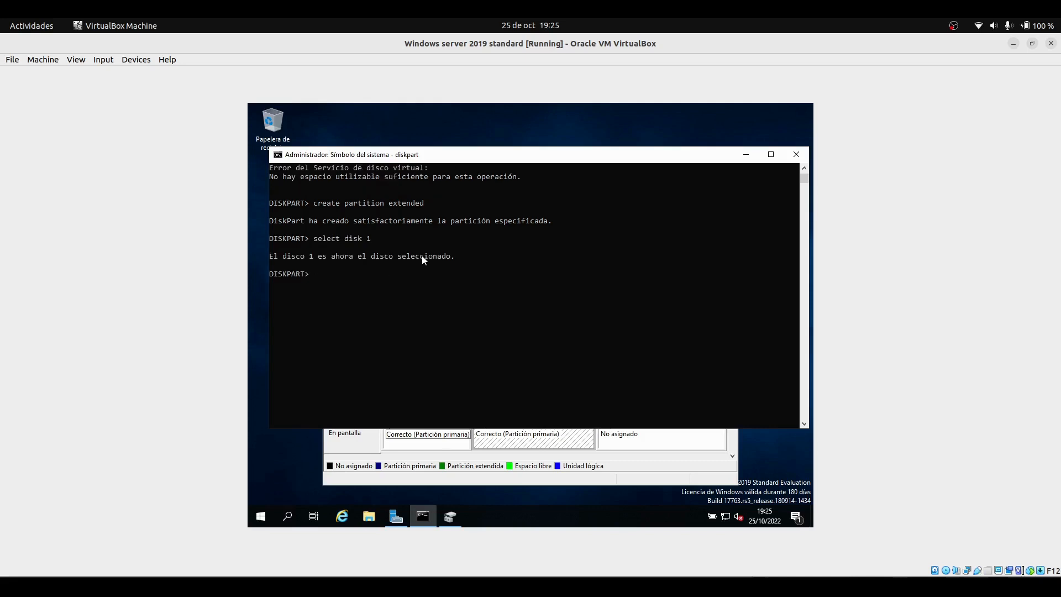
scroll(386, 249, "down", 2)
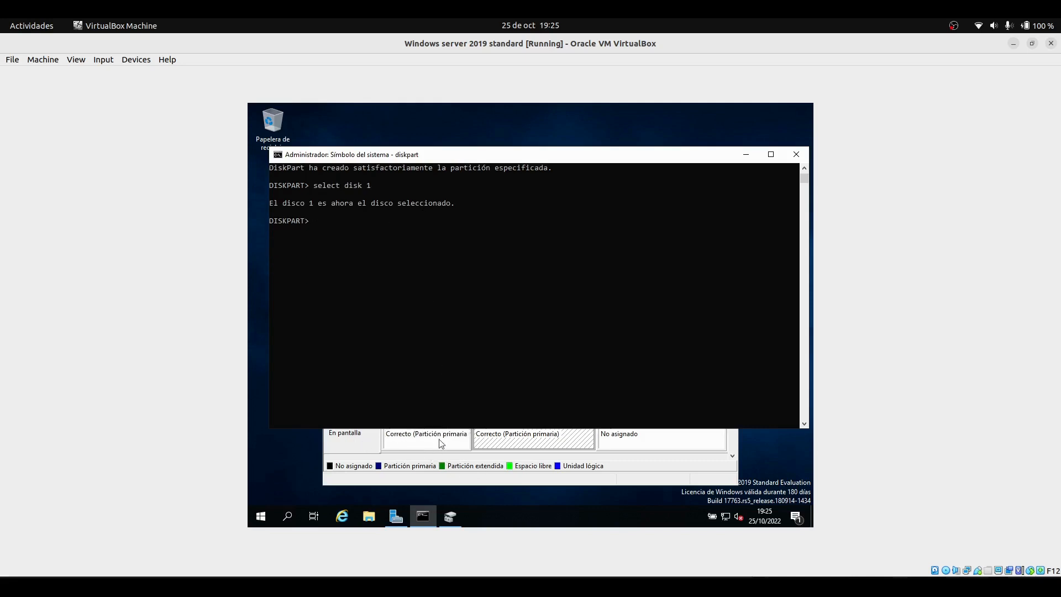
Create an extended partition on disk 1 using all remaining space with diskpart
key("Up")
key("Up")
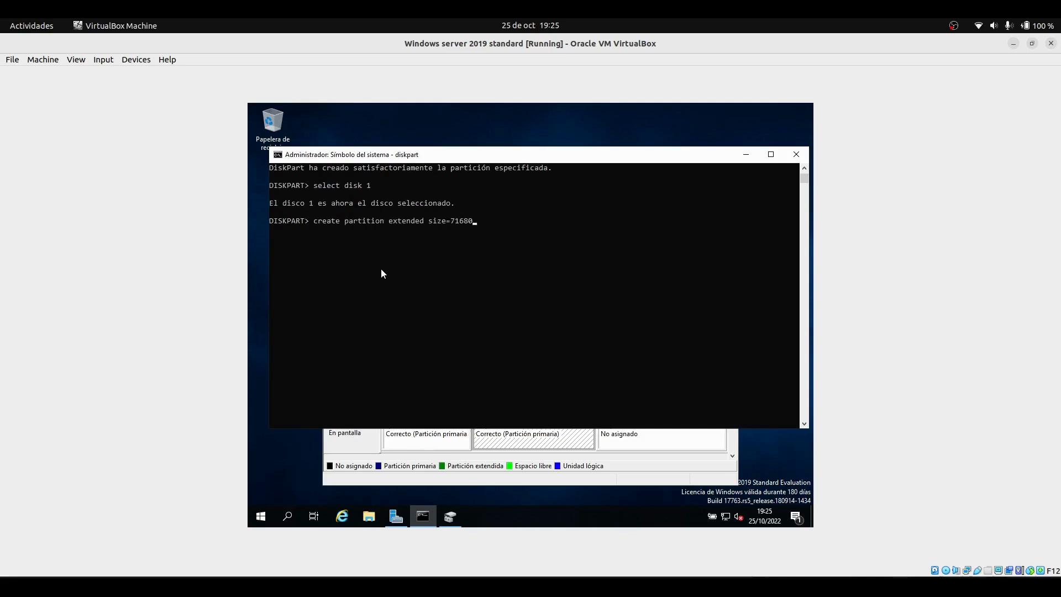
key("BackSpace")
key("BackSpace")
key("BackSpace")
key("BackSpace")
key("BackSpace")
key("BackSpace")
key("BackSpace")
key("BackSpace")
key("BackSpace")
key("BackSpace")
left_click(605, 449)
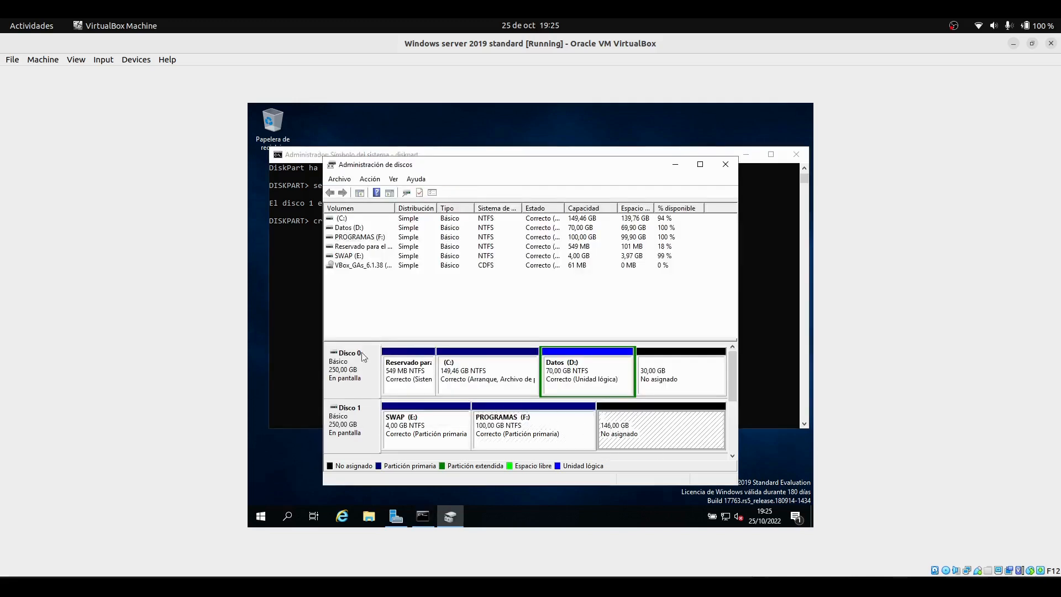
left_click(283, 300)
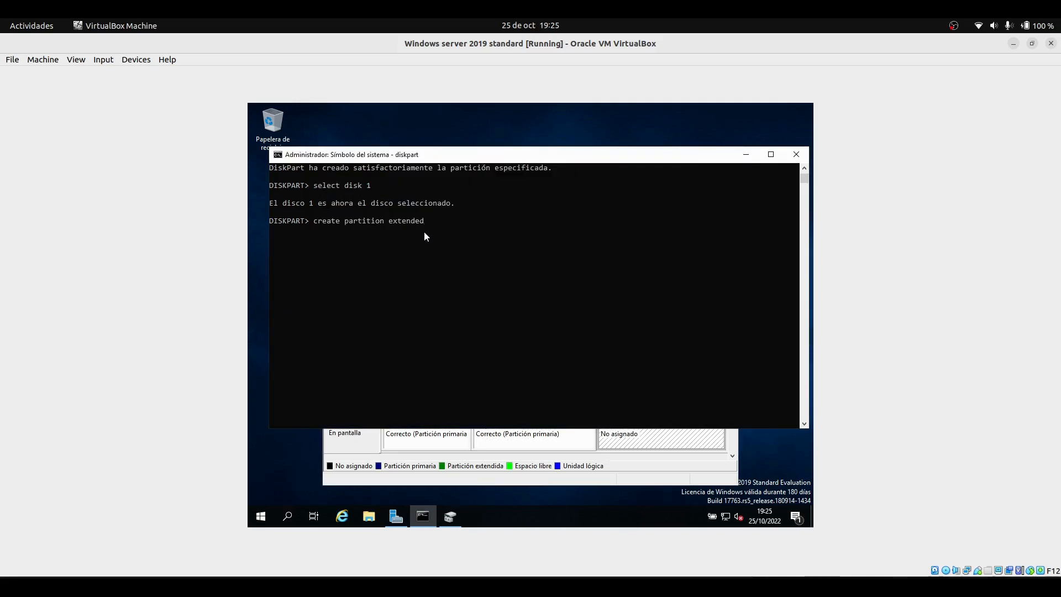
key("Return")
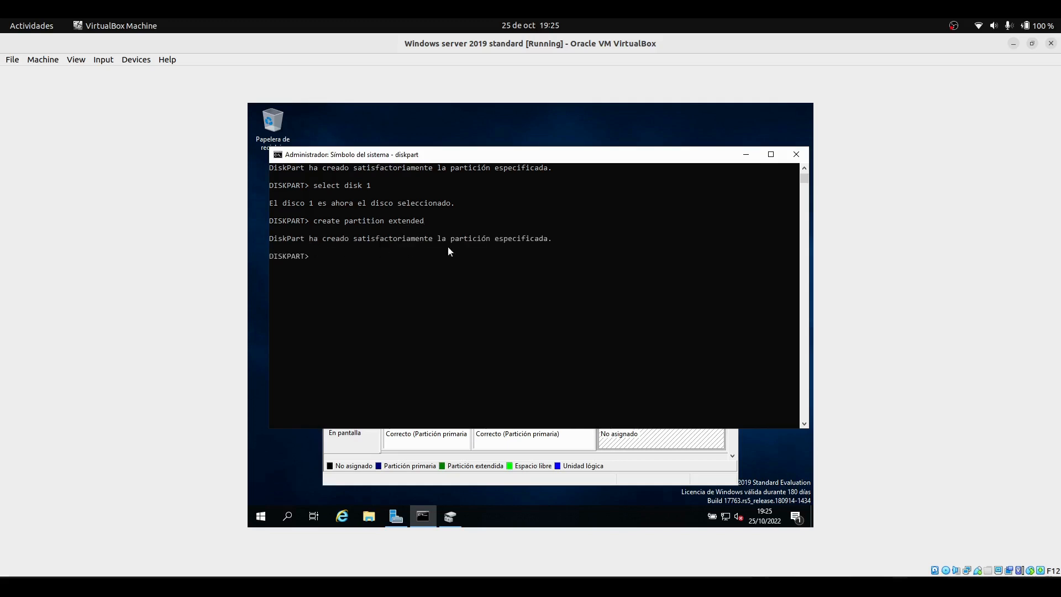
Close the console and Disk Management, then reopen Disk Management through Windows search
left_click(746, 154)
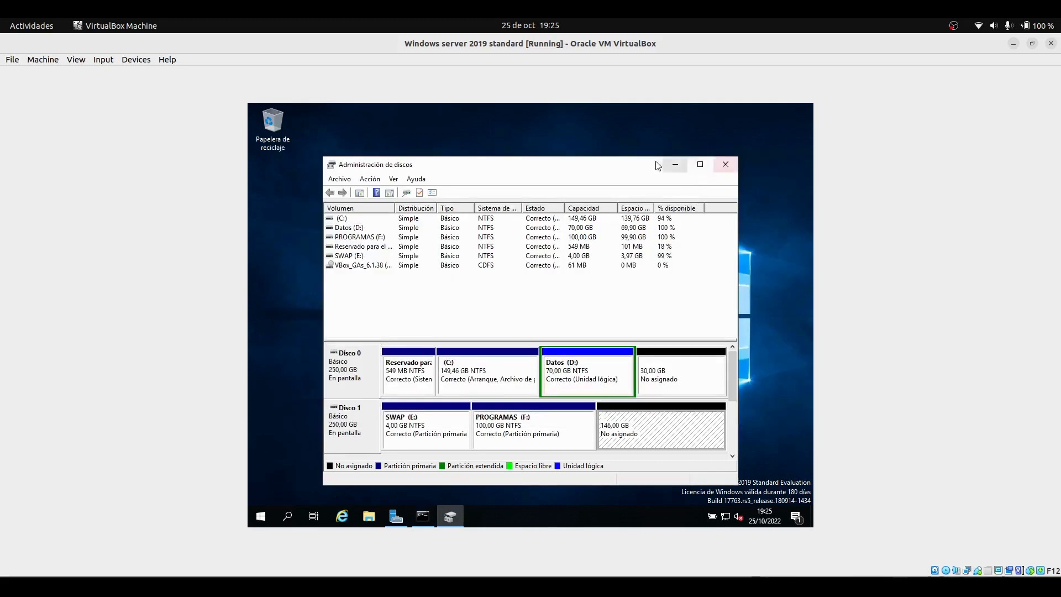
left_click(726, 159)
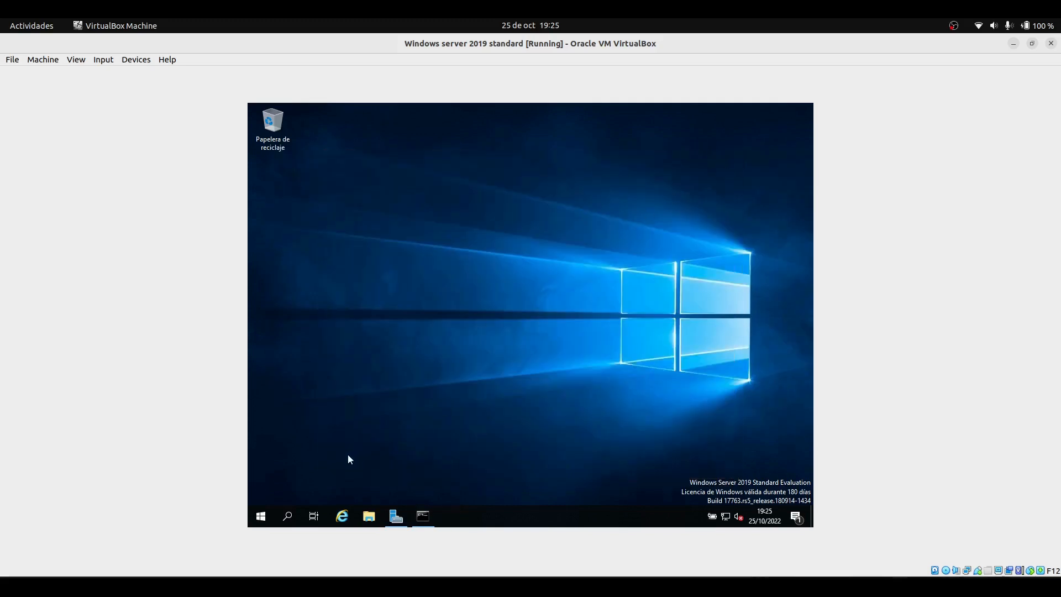
left_click(285, 514)
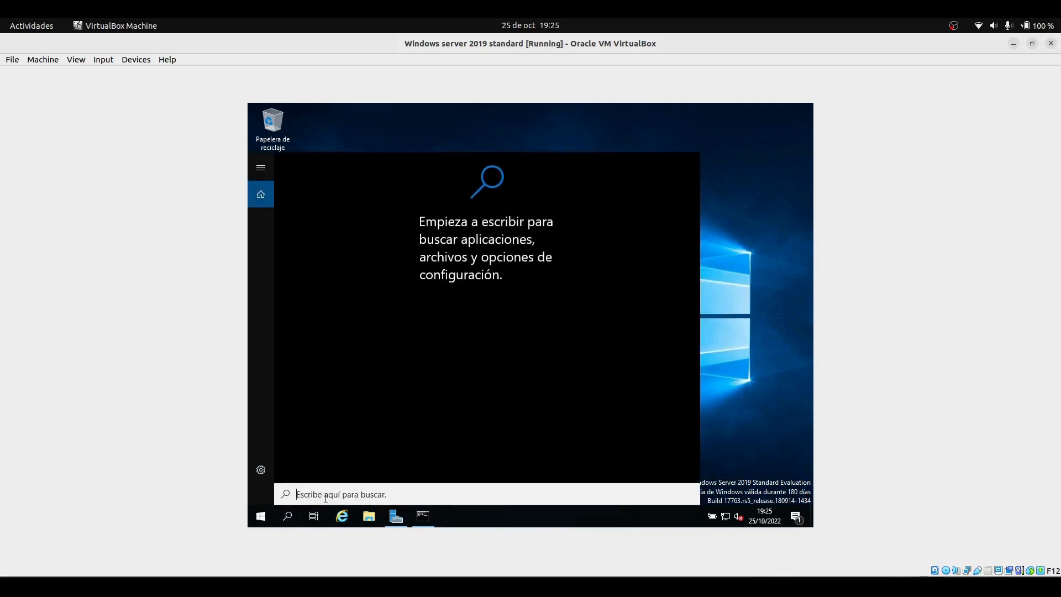
type("d")
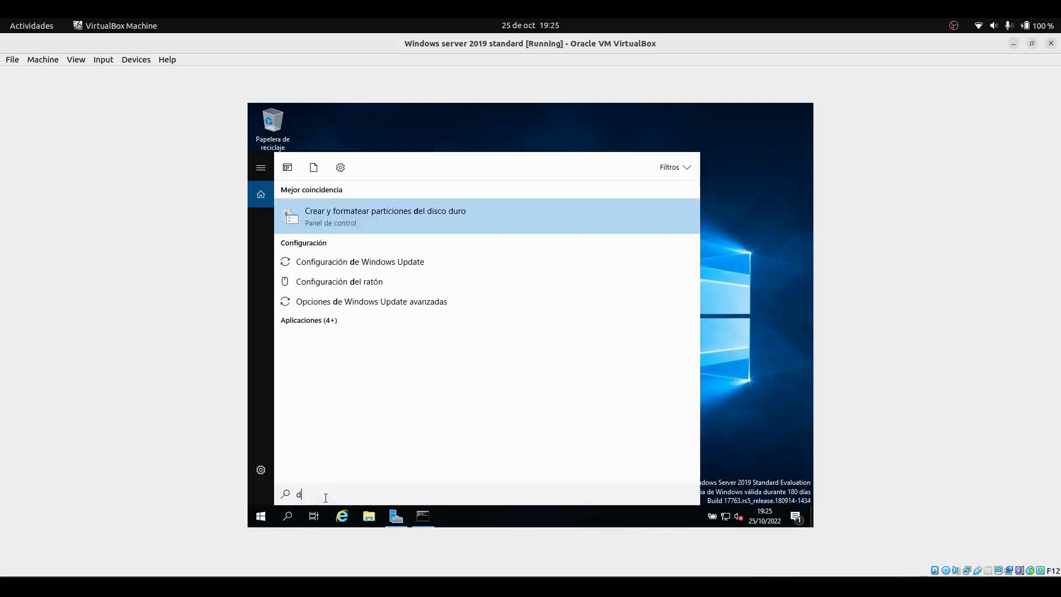
left_click(357, 217)
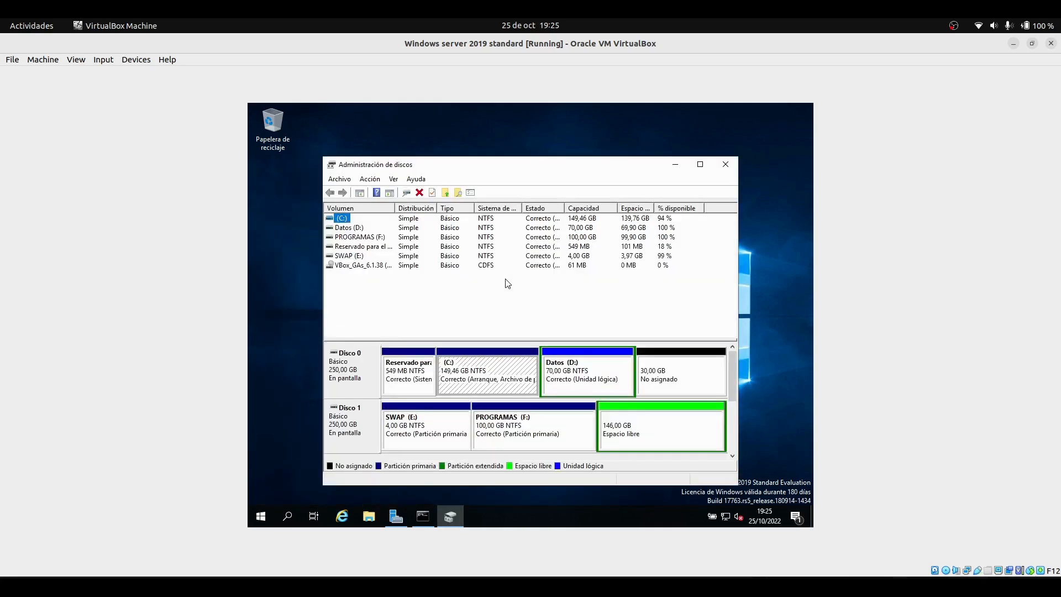
Create a new 102400 MB simple volume in Disk 1's extended free space and keep drive letter G
left_click(624, 435)
right_click(625, 434)
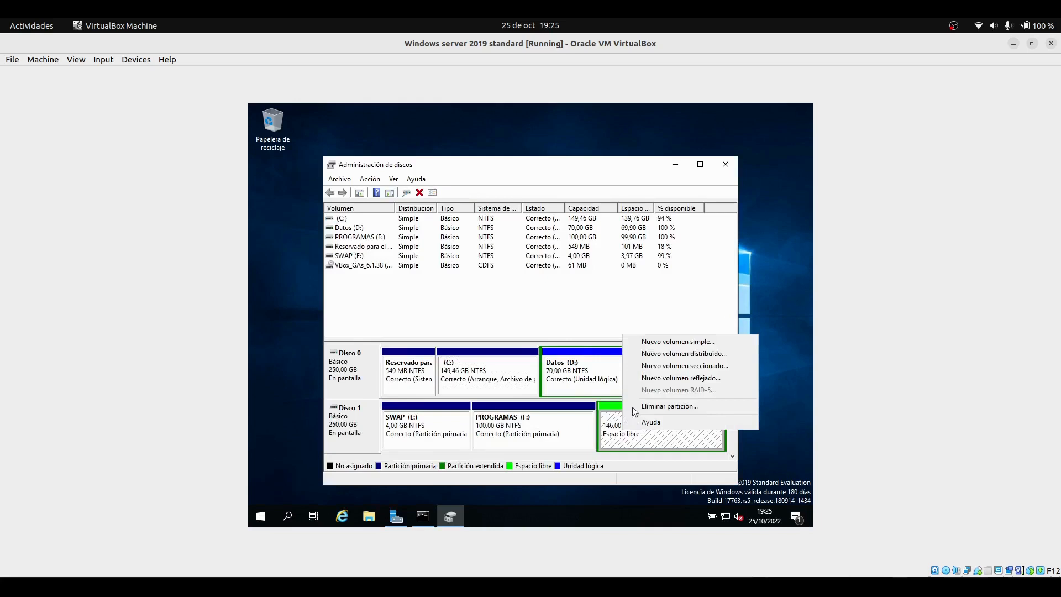
left_click(650, 342)
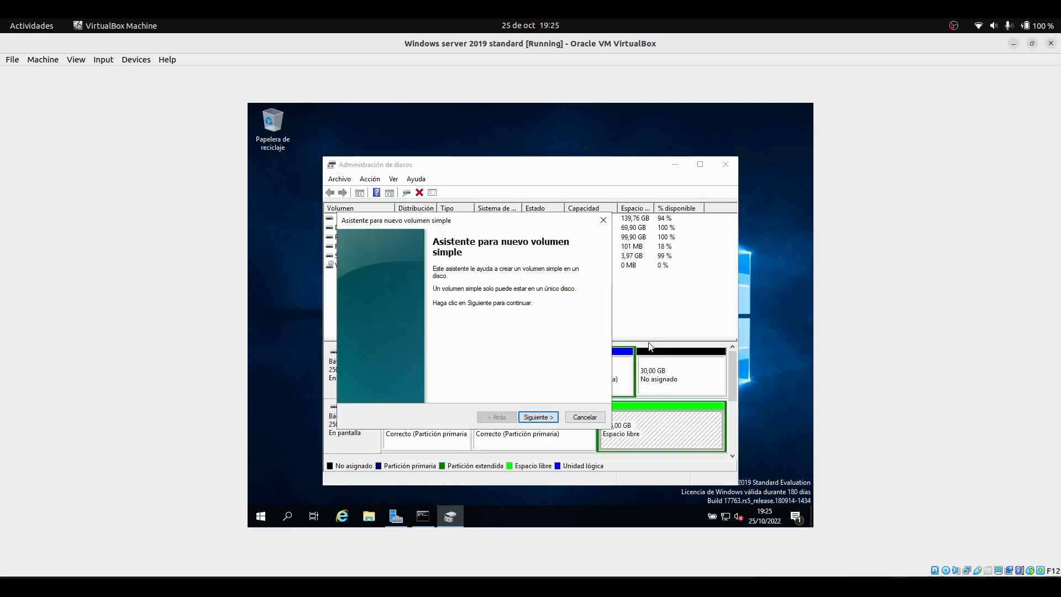
left_click(532, 419)
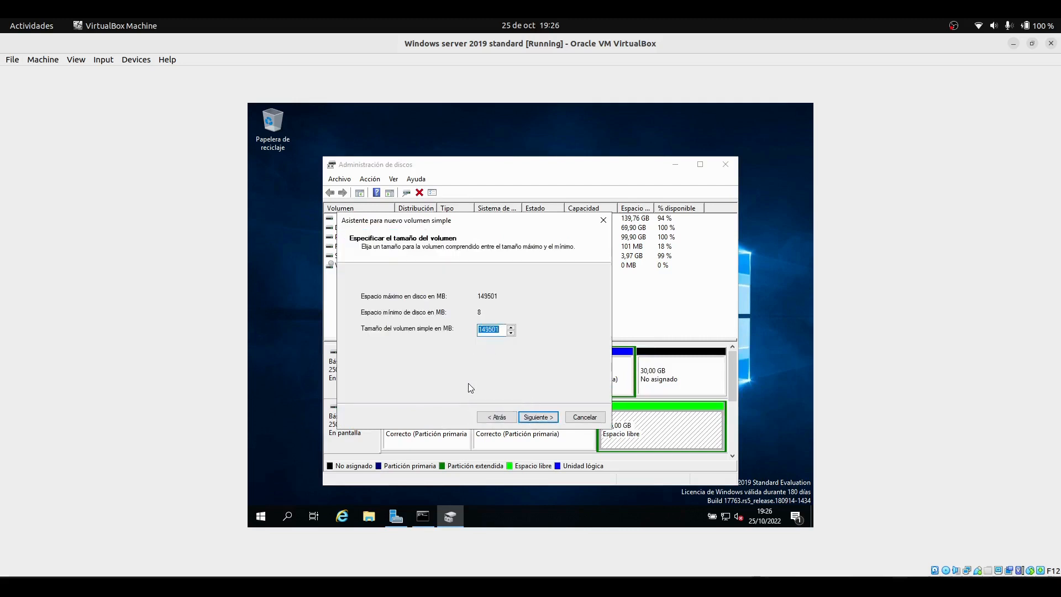
type("102400")
left_click_drag(498, 329, 466, 328)
left_click(500, 331)
left_click(537, 417)
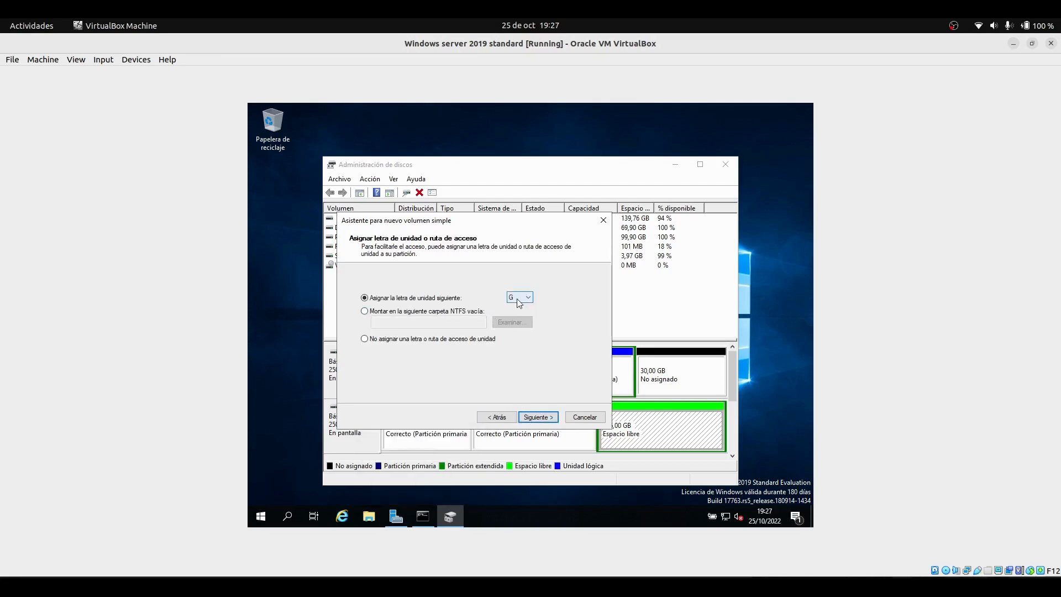
left_click(536, 418)
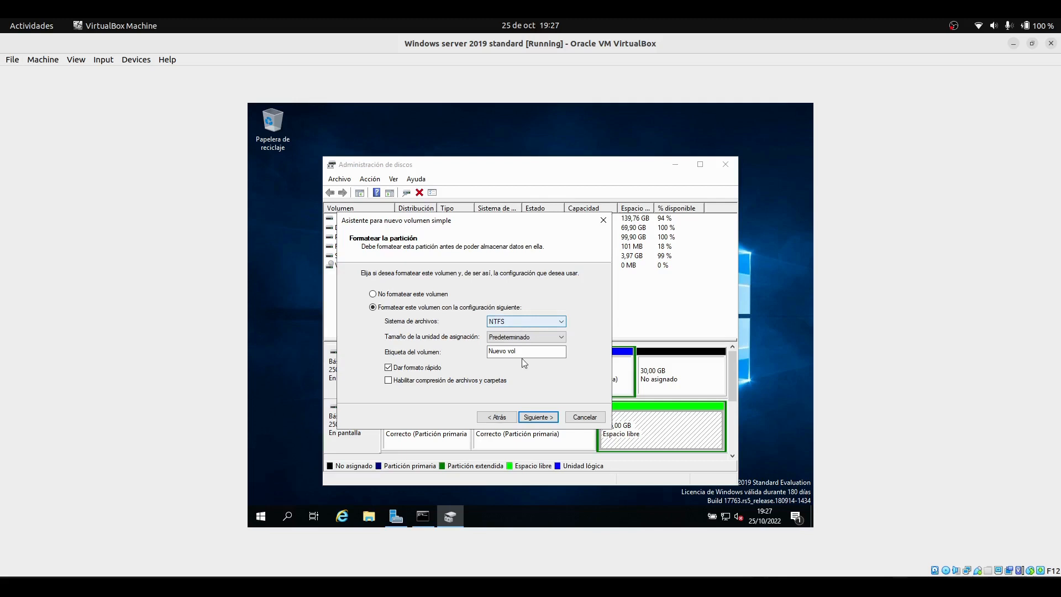
Label the volume COPIAS with NTFS and finish the wizard
left_click_drag(522, 351, 475, 351)
key("BackSpace")
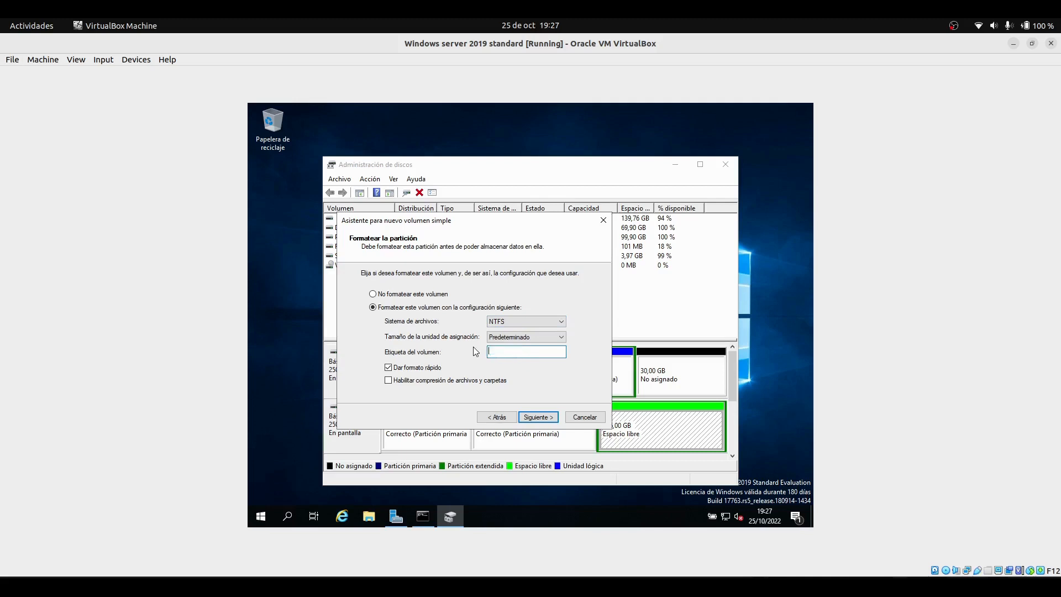
type("COPIAS")
left_click(532, 418)
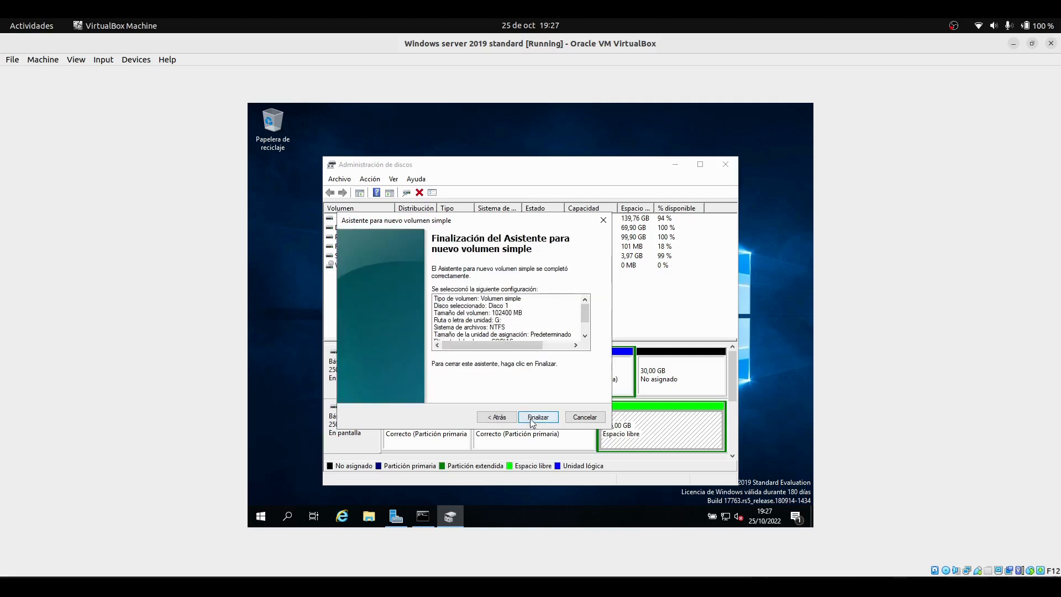
left_click(536, 418)
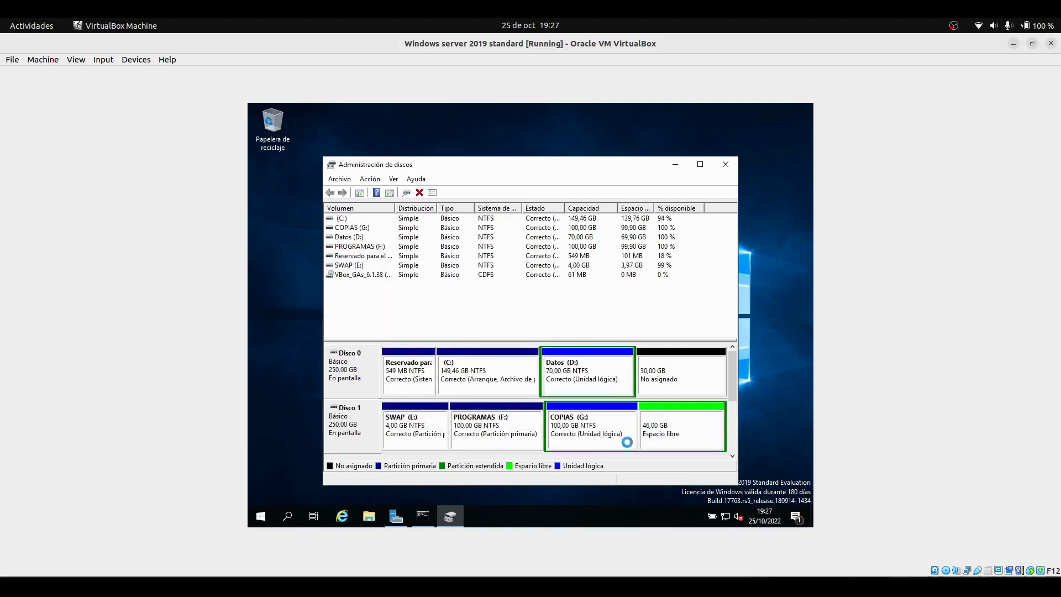
left_click(660, 443)
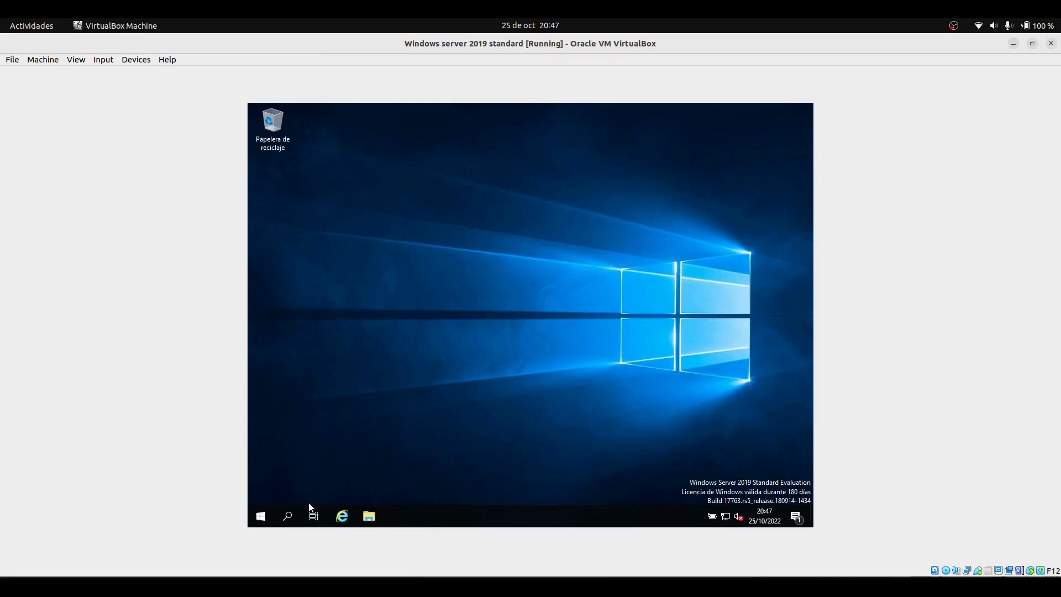
Open Control Panel's System page and start changing the computer name and workgroup
left_click(285, 525)
type("pan")
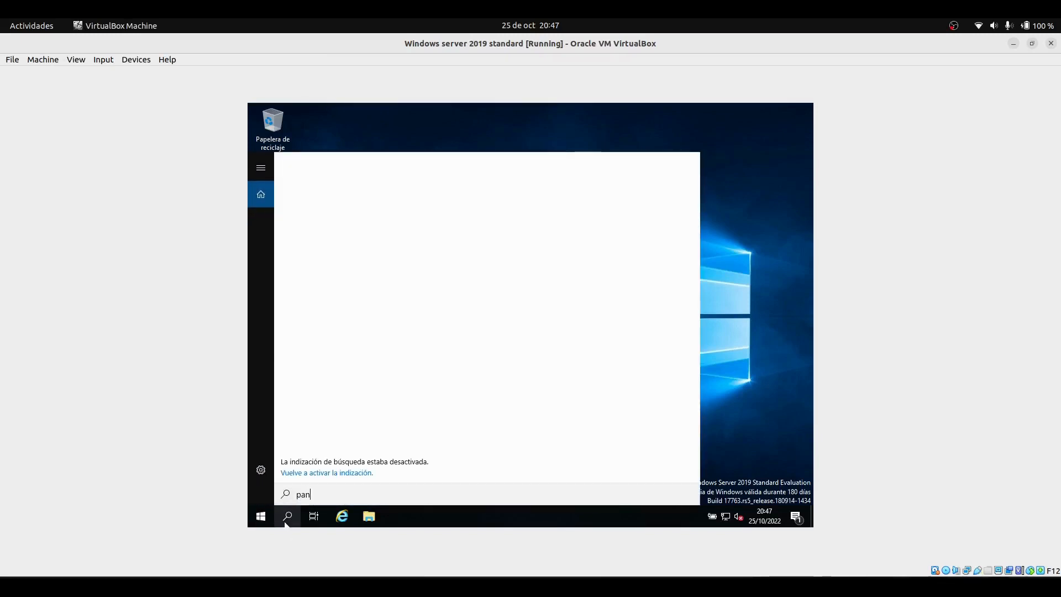
type("el")
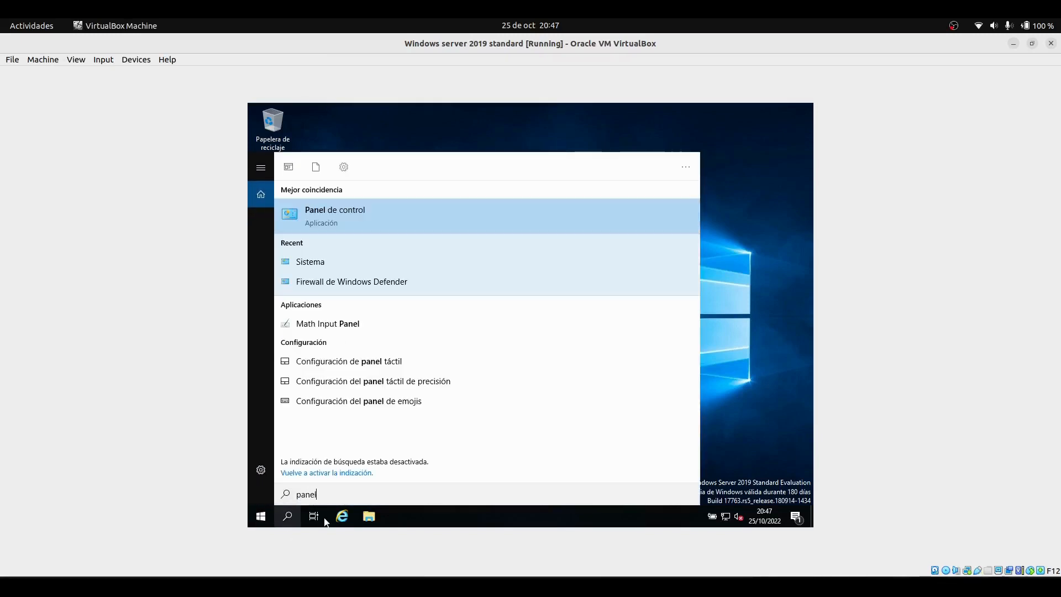
left_click(363, 220)
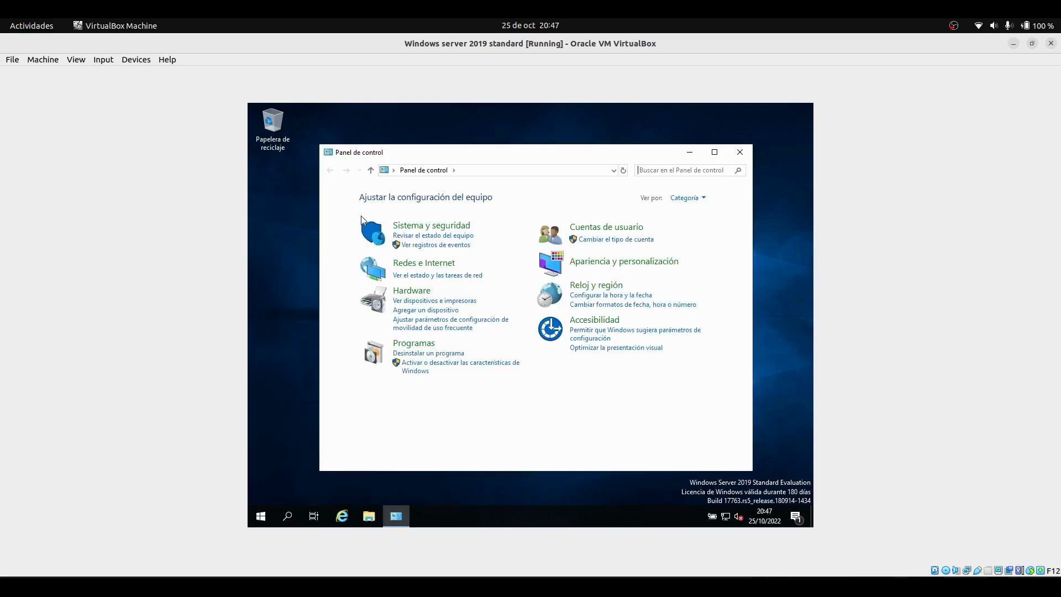
left_click(425, 227)
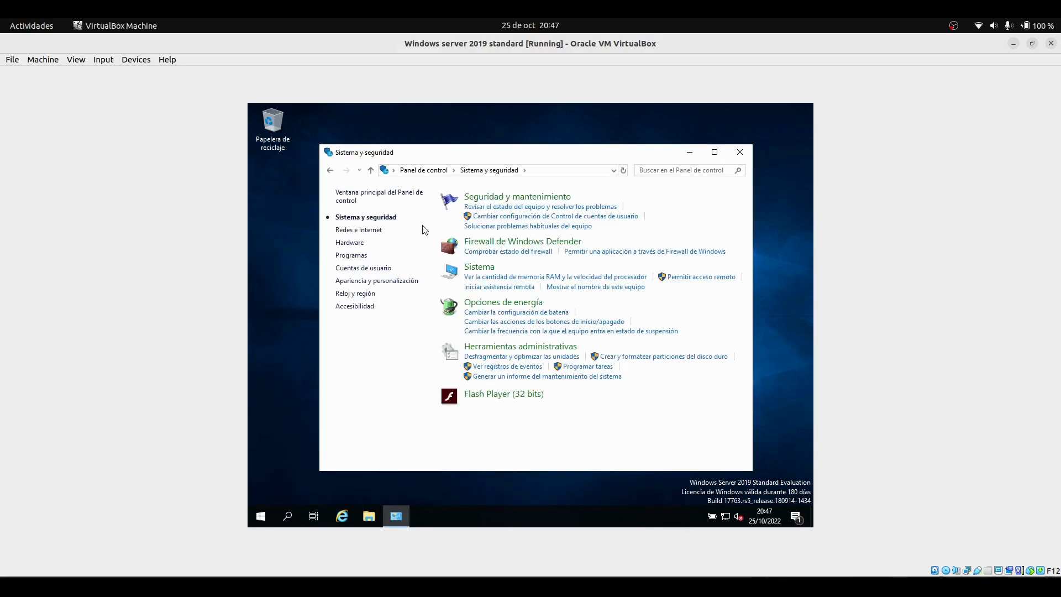
left_click(480, 270)
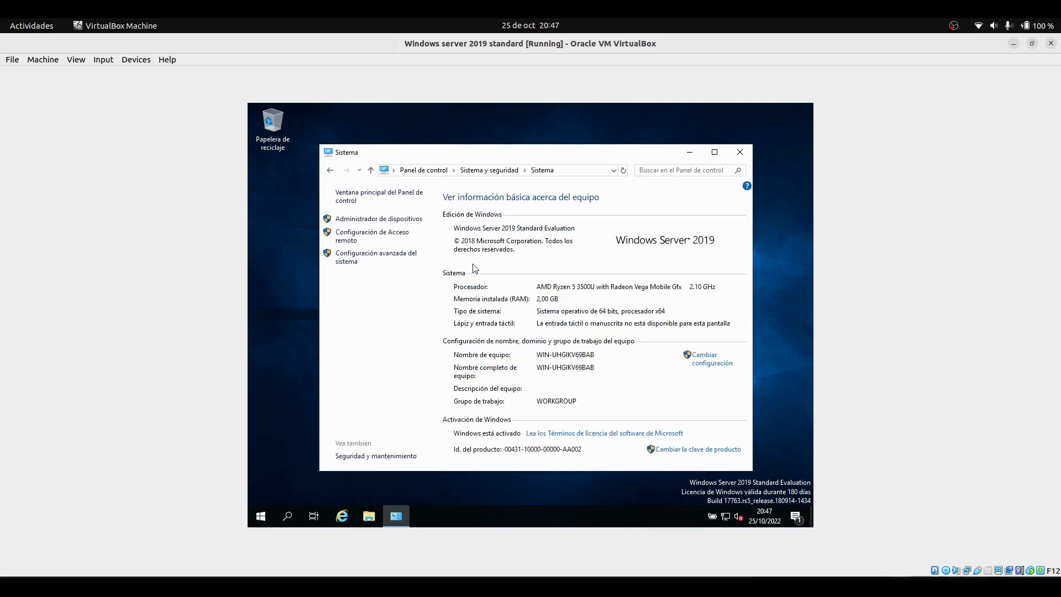
left_click(704, 363)
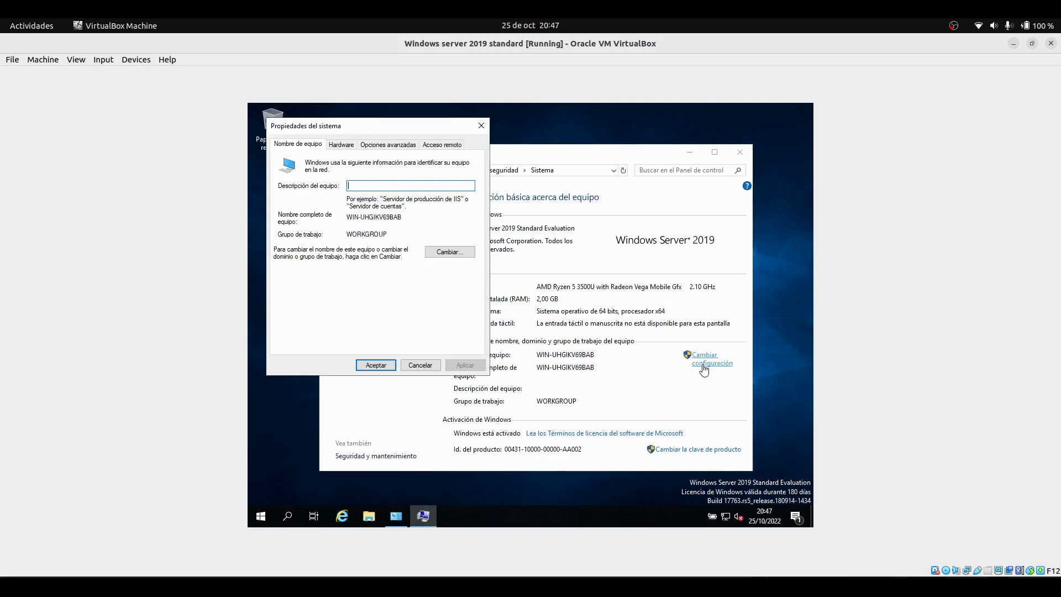
left_click(450, 254)
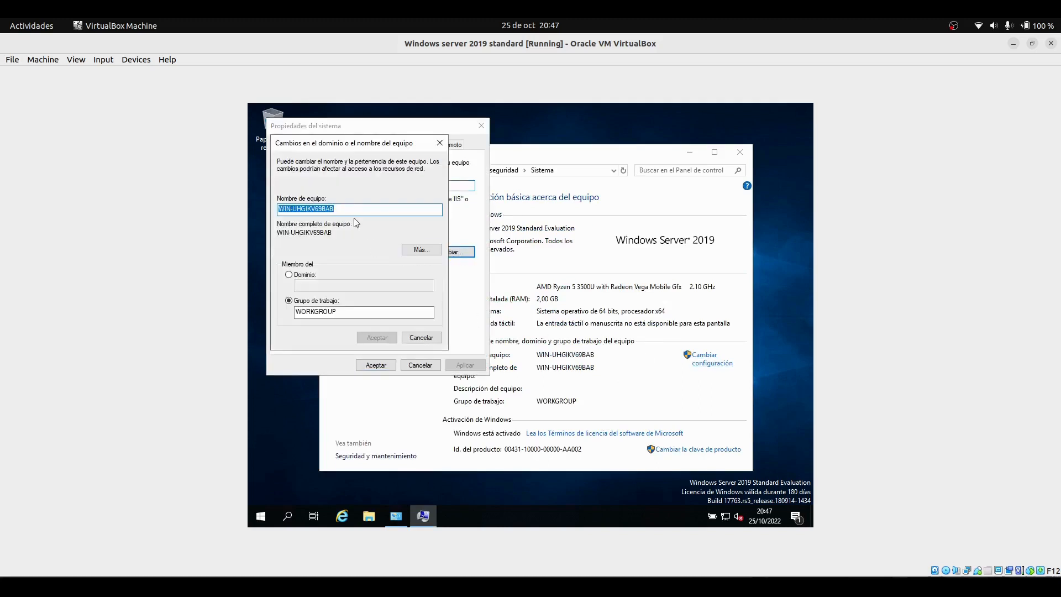
Rename the computer to Servidor- followed by the user's first name
key("BackSpace")
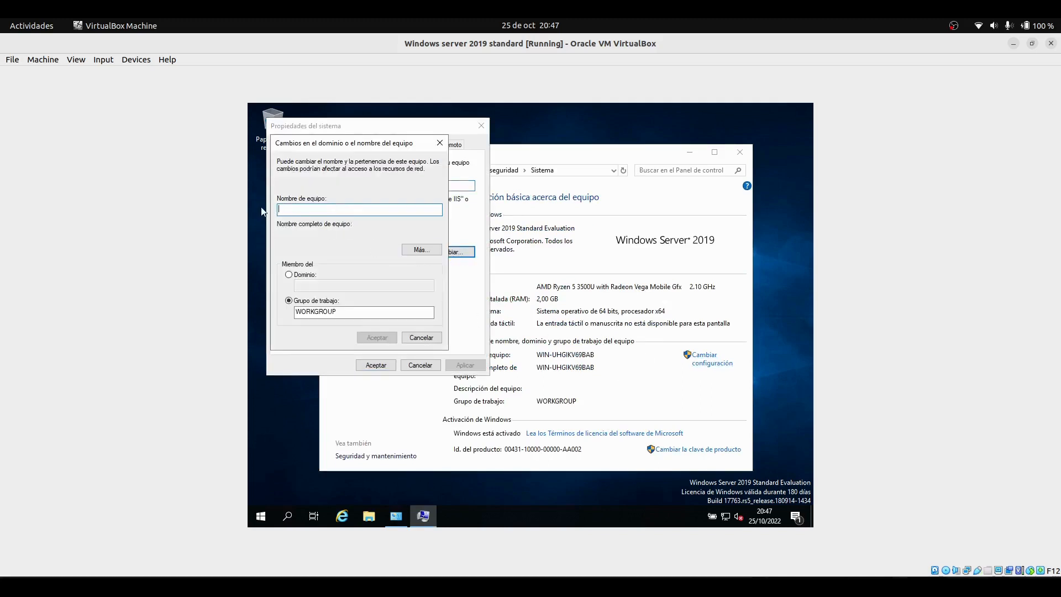
type("d")
key("BackSpace")
type("S")
key("BackSpace")
type("Servidor-")
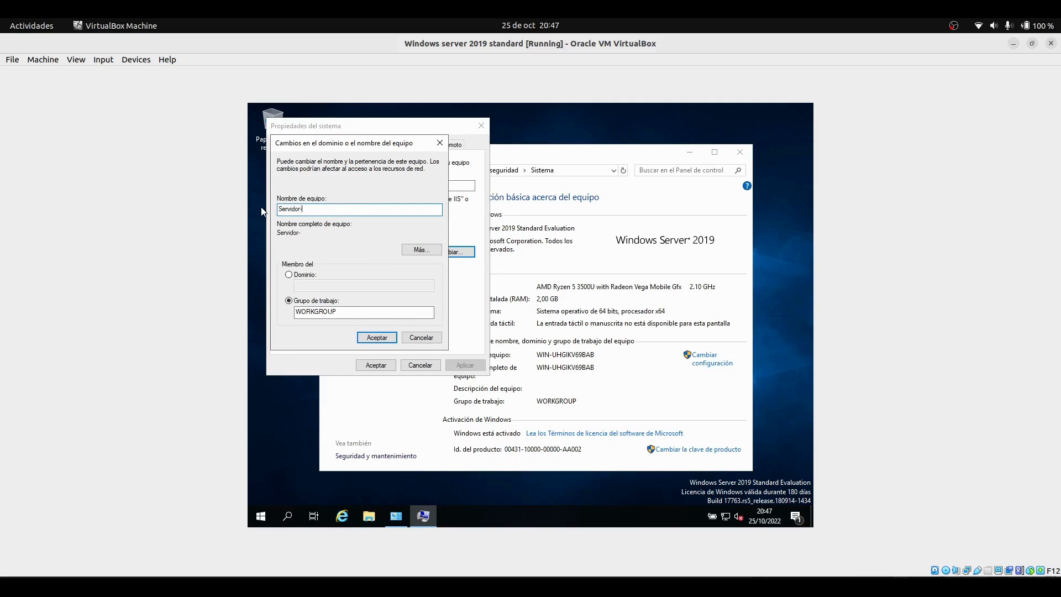
type("Fernando")
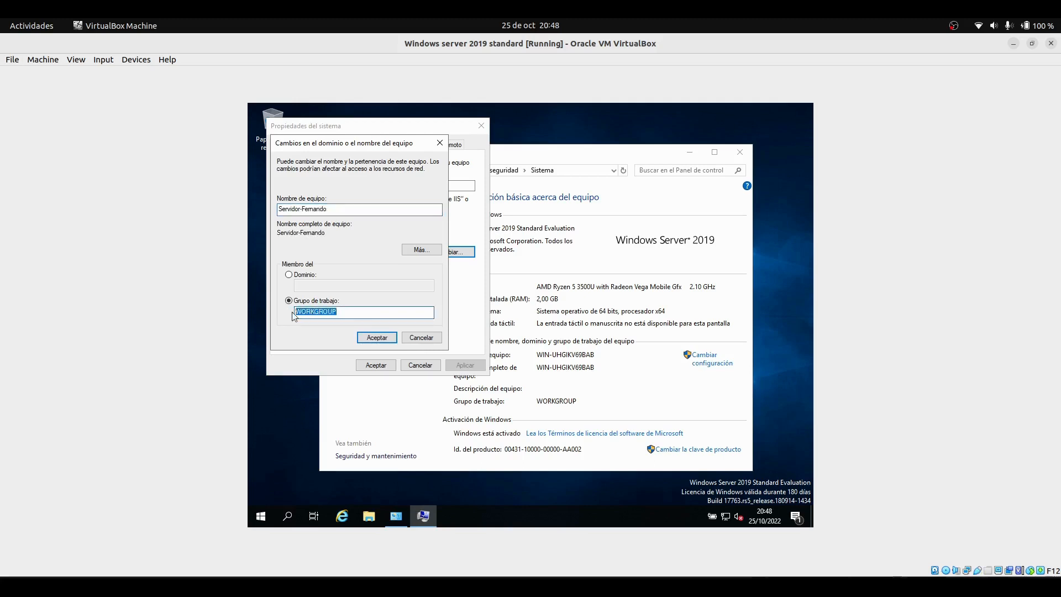
Set the workgroup to ACME, apply the changes and acknowledge the restart notices
key("BackSpace")
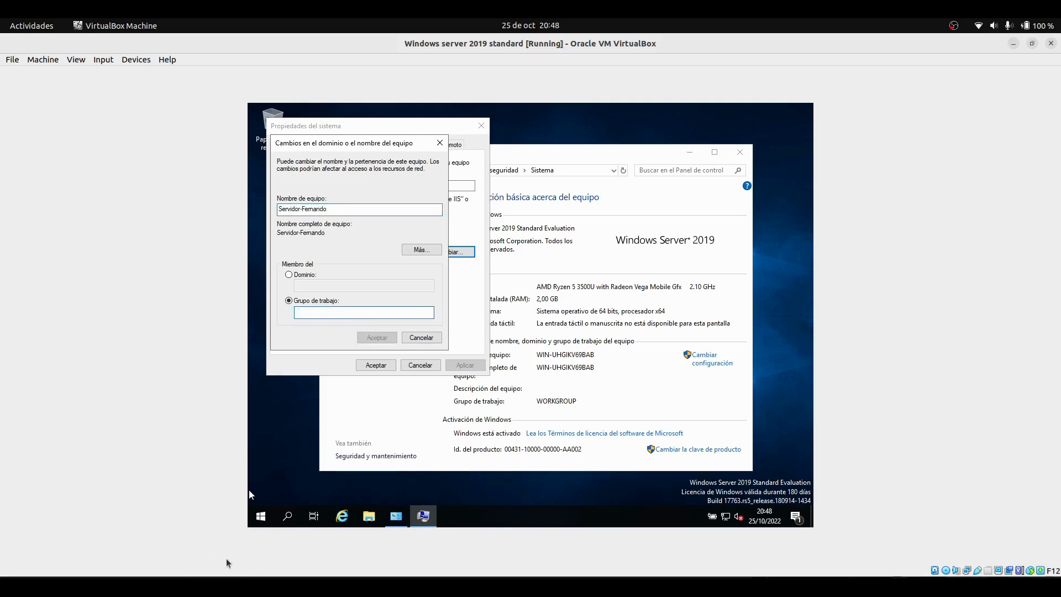
type("ACME")
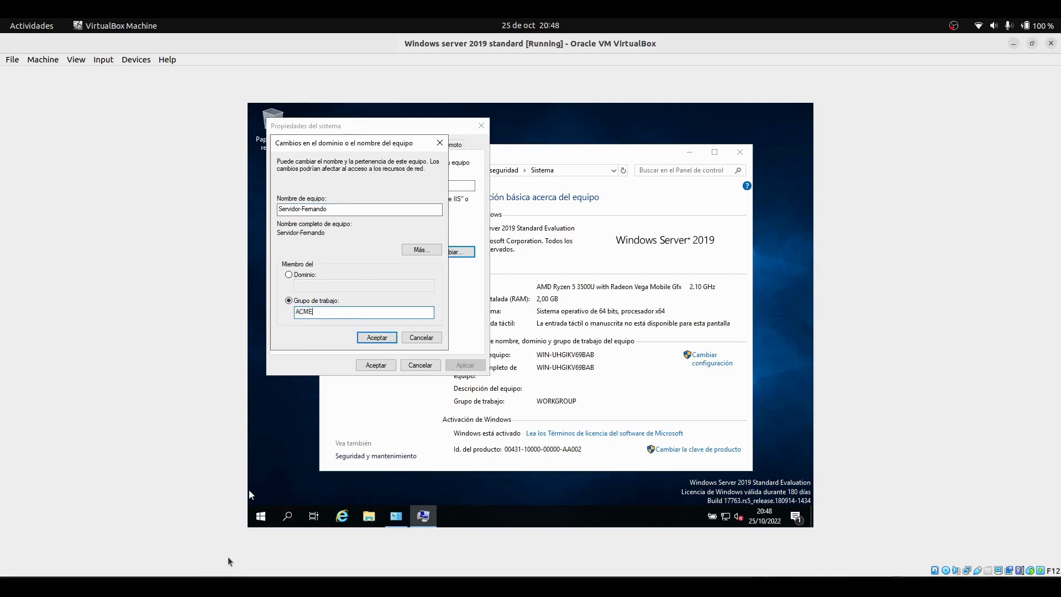
left_click(377, 338)
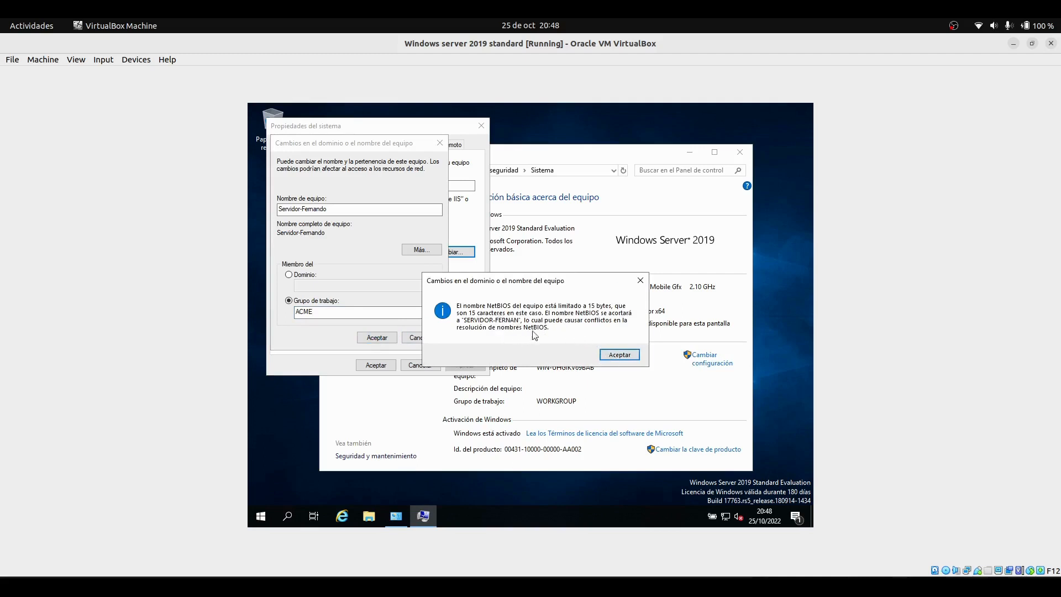
left_click(614, 354)
left_click(387, 336)
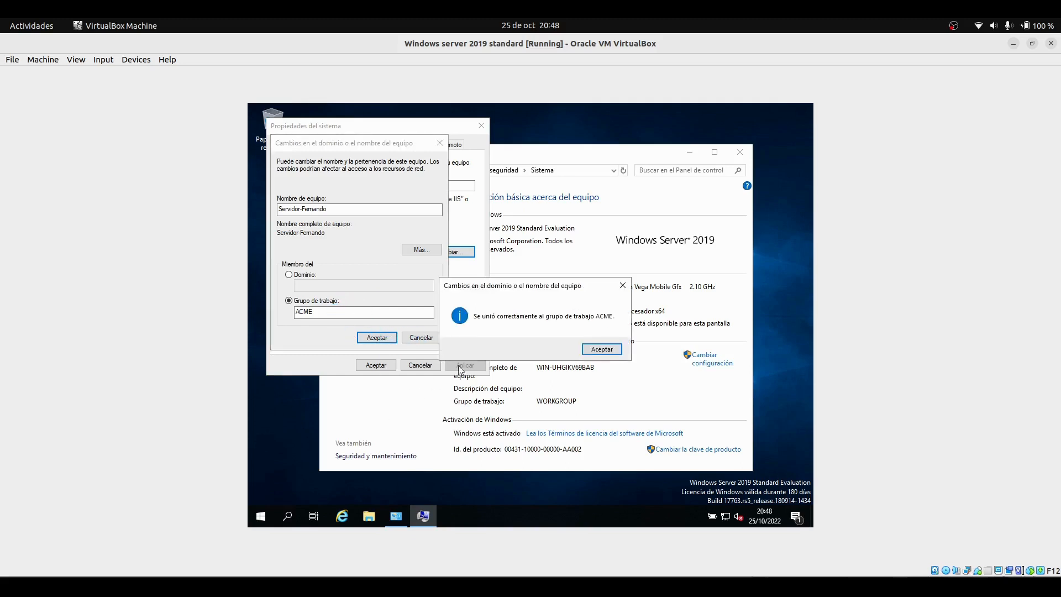
left_click(599, 352)
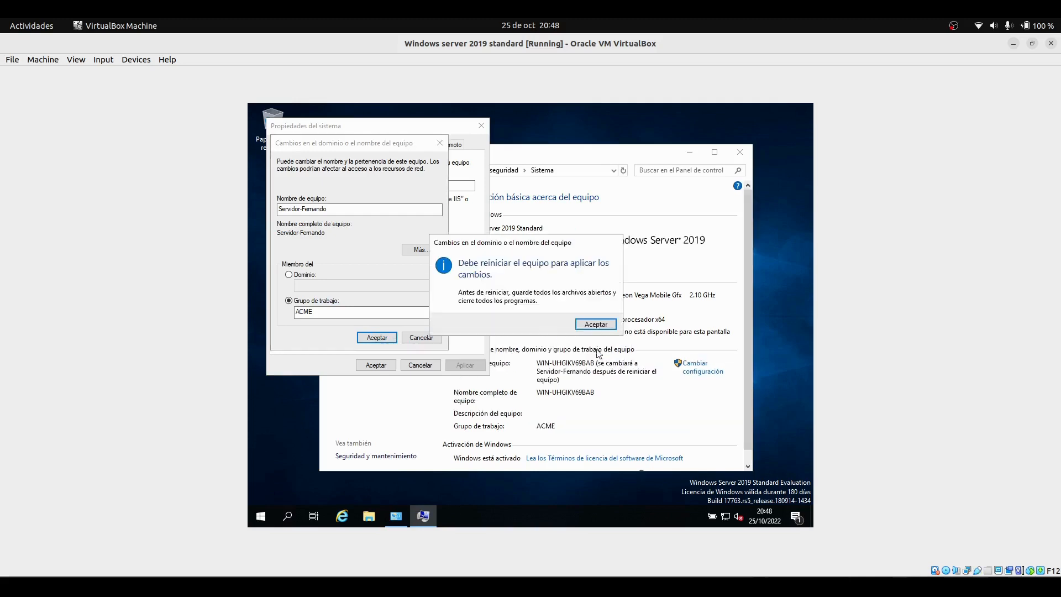
left_click(581, 324)
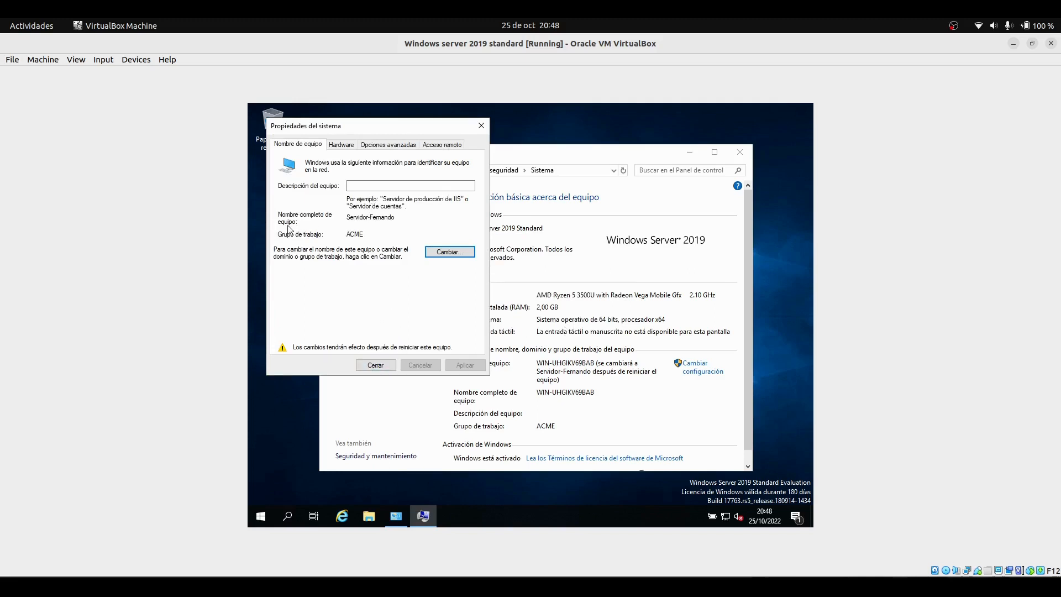
Close the System Properties dialog and choose to restart later
left_click(381, 365)
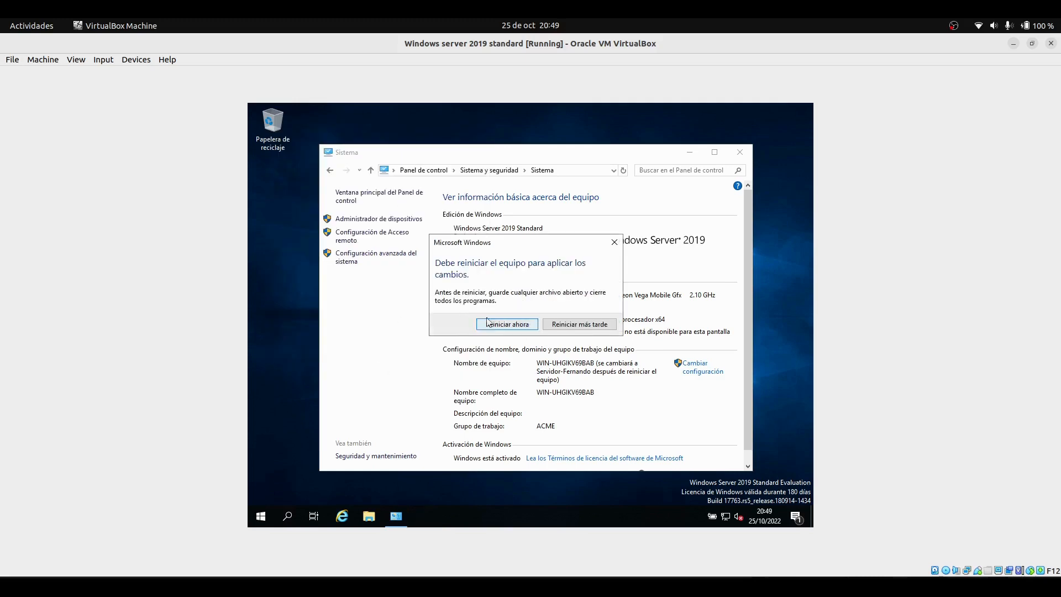
left_click(571, 326)
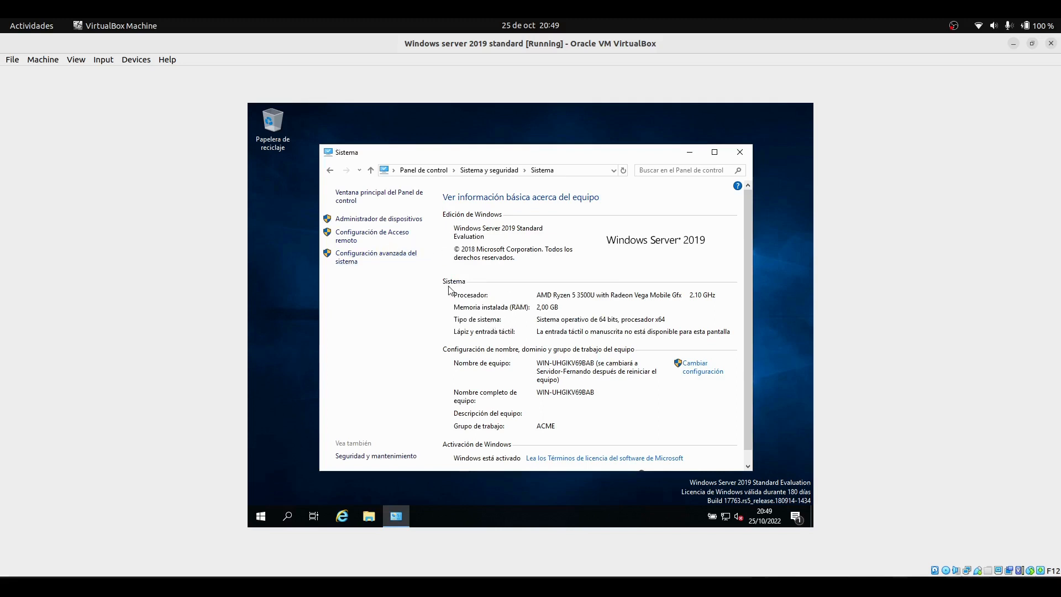
Open the advanced system performance settings for virtual memory and turn off automatic paging file management for all drives
left_click(367, 259)
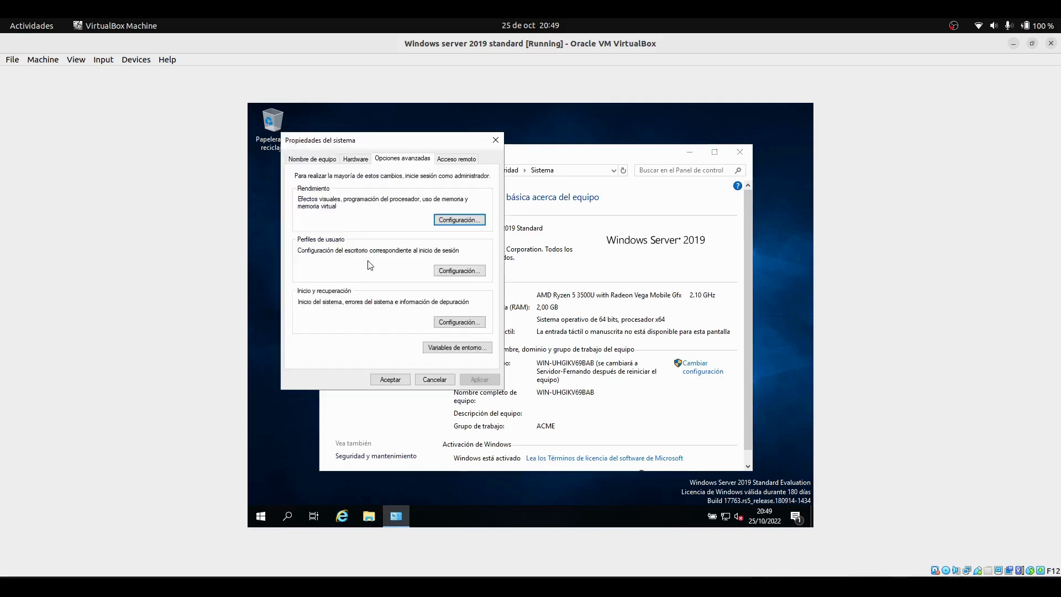
left_click(458, 223)
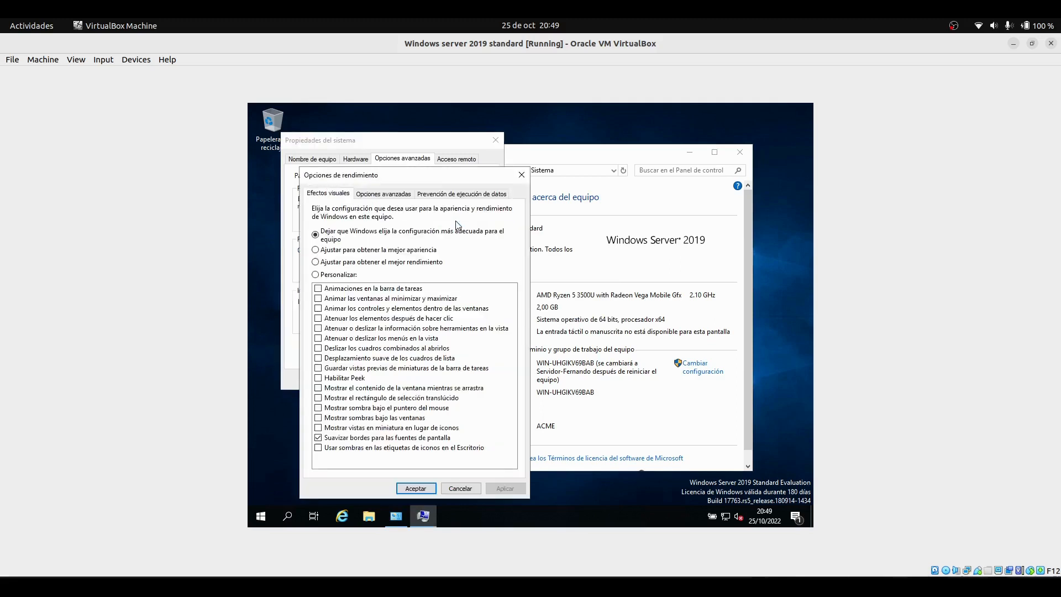
left_click(377, 197)
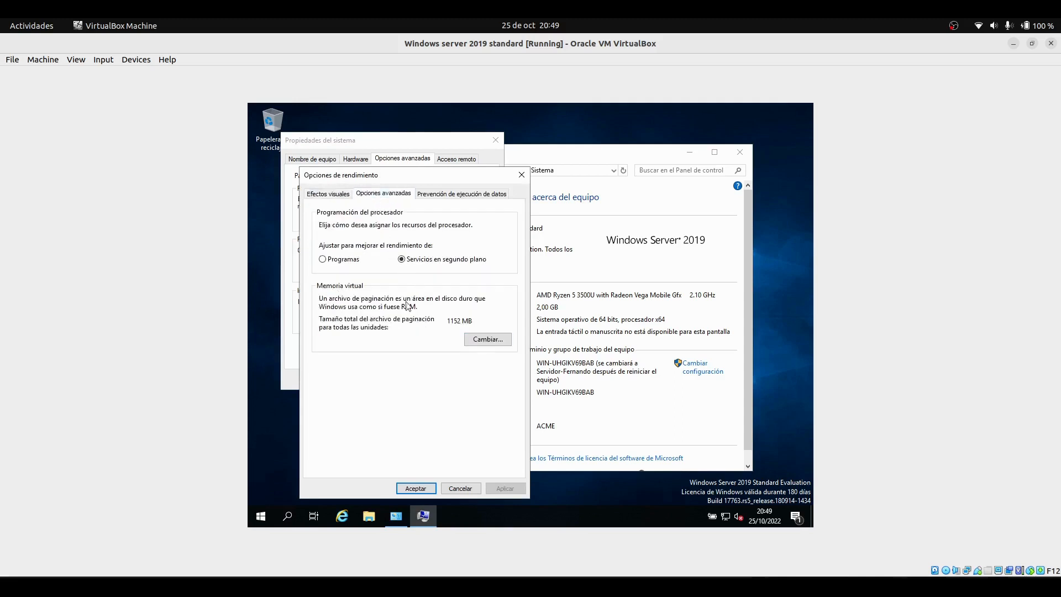
left_click(481, 340)
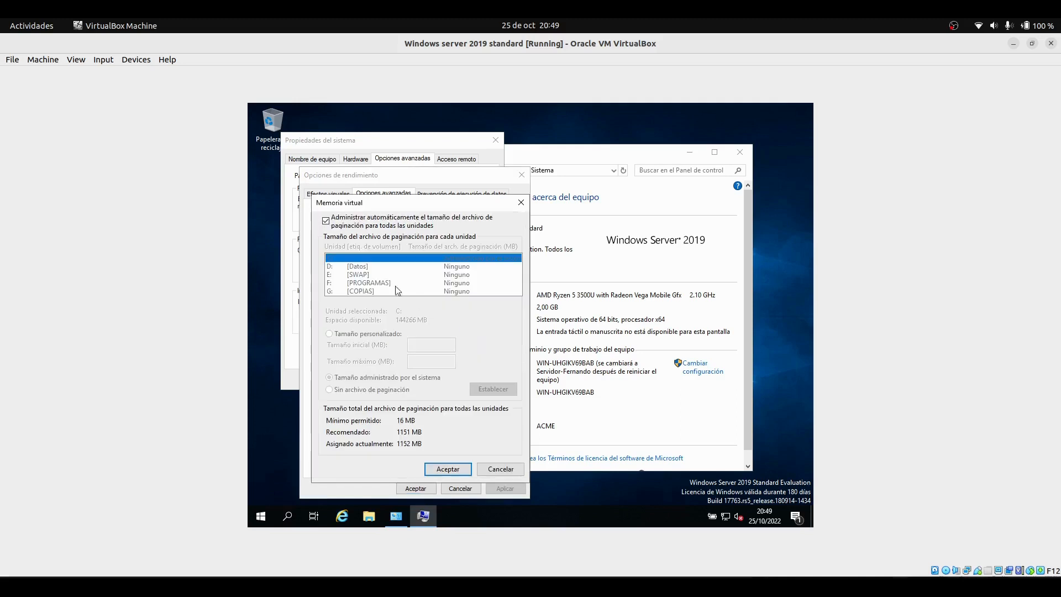
left_click(326, 222)
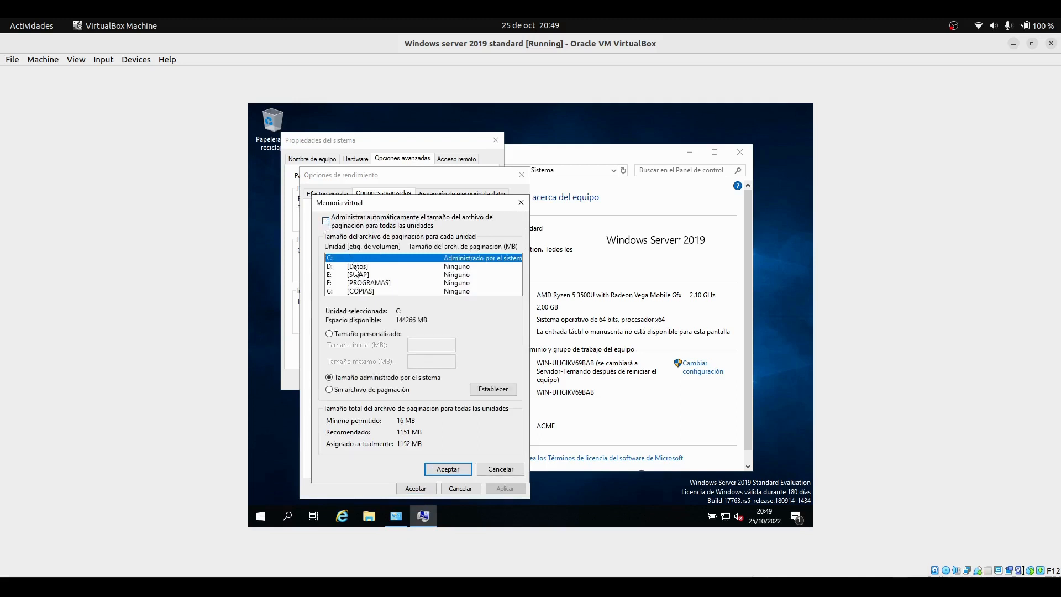
Set a custom paging file on drive E: [SWAP] with 16 MB initial and 3072 MB maximum size
left_click(357, 275)
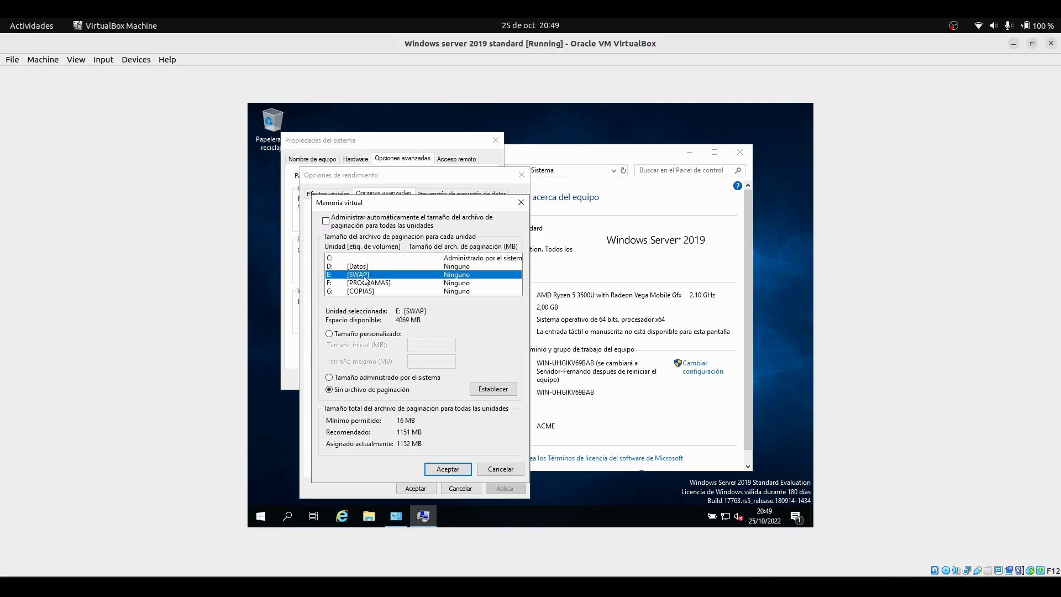
left_click(330, 335)
left_click(433, 346)
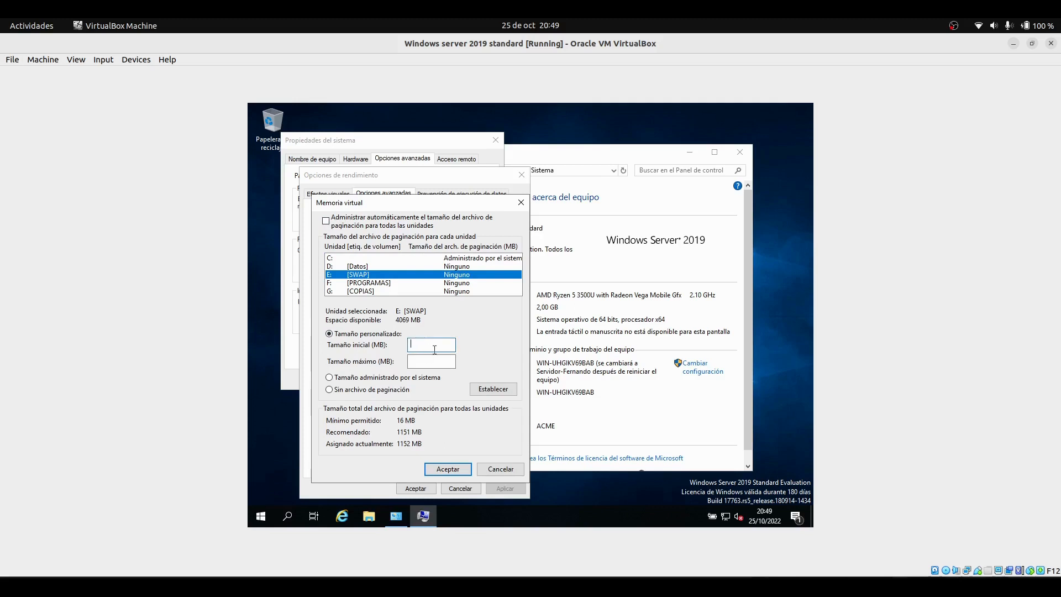
type("16")
left_click(433, 361)
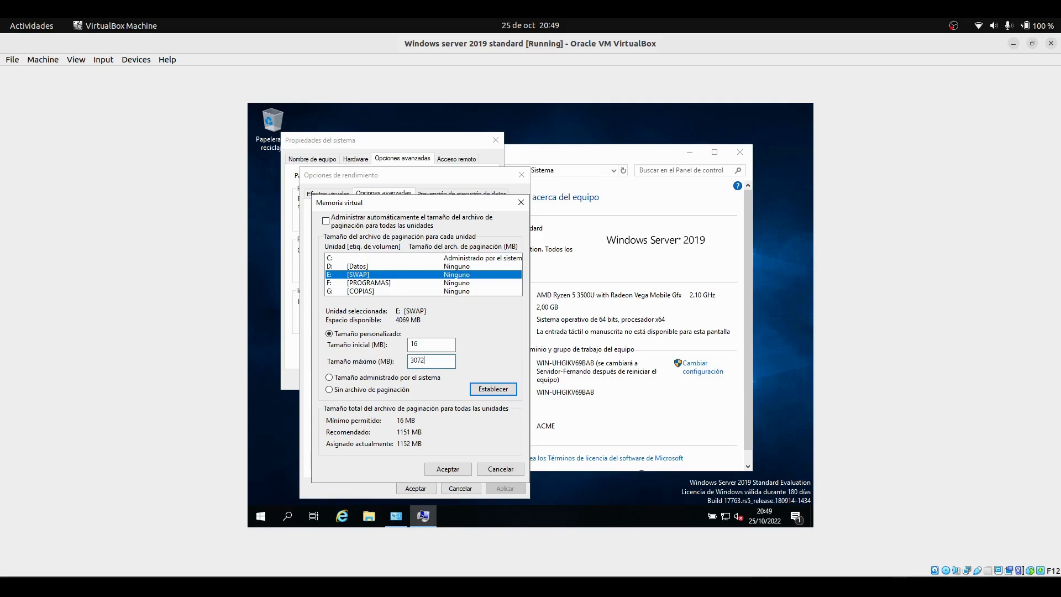
left_click(492, 390)
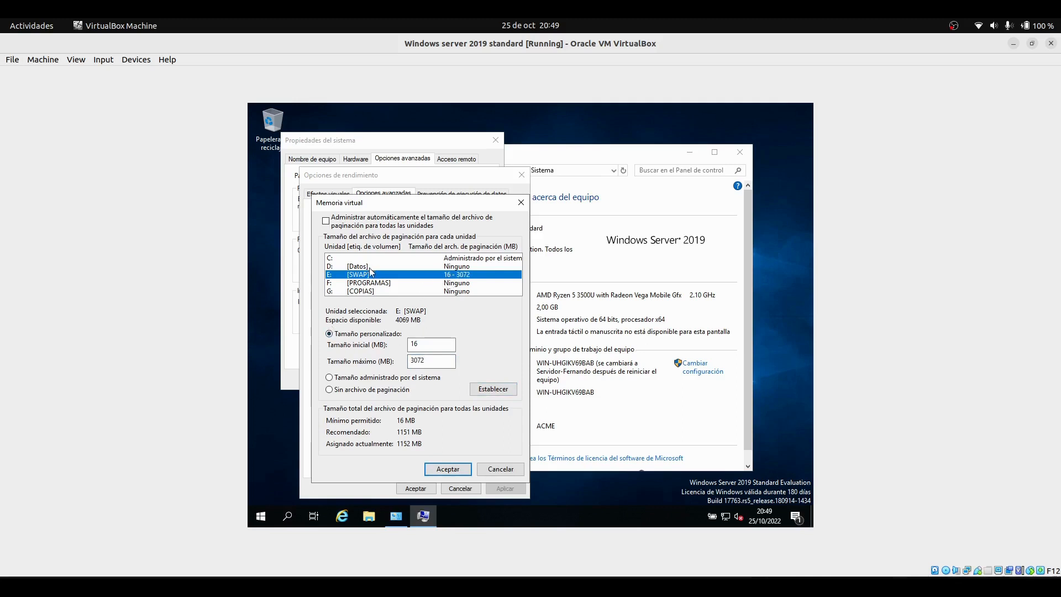
Set a custom paging file on drive C: with 16 MB initial and 1024 MB maximum size, accepting the warning
left_click(357, 258)
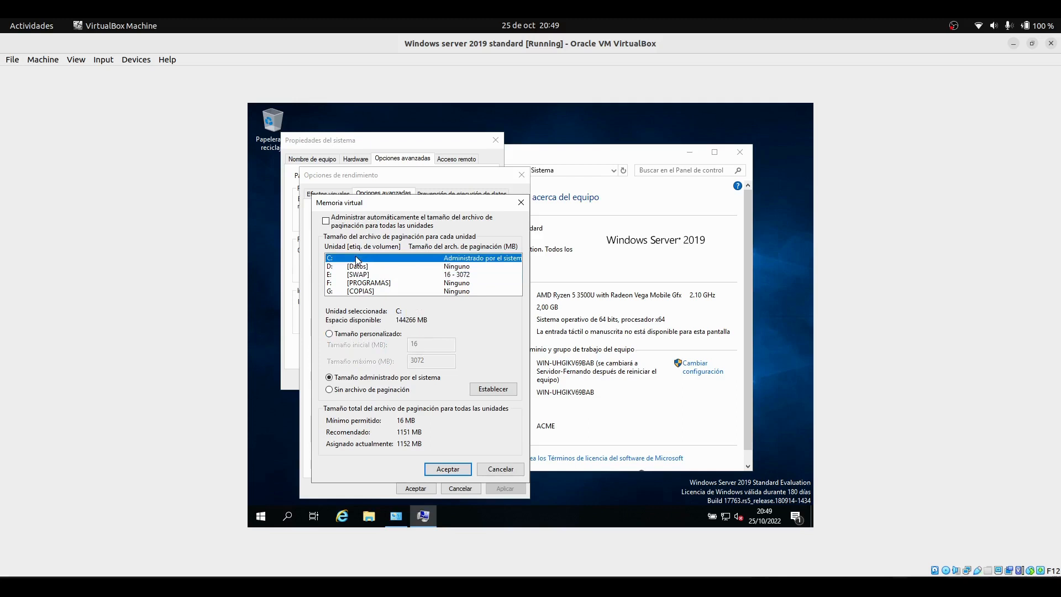
left_click(330, 339)
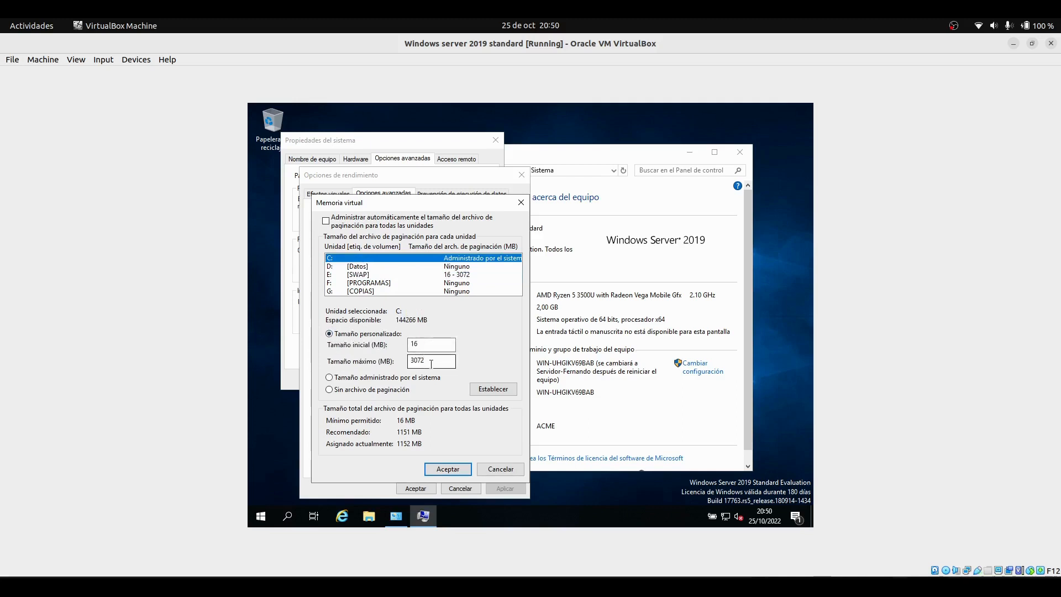
left_click_drag(431, 364, 409, 362)
key("BackSpace")
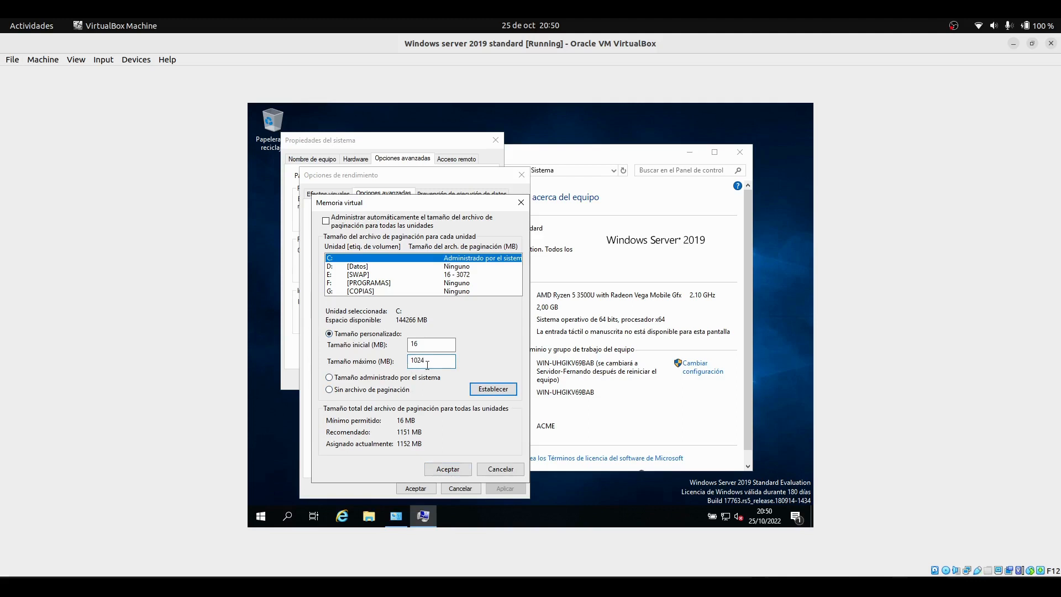
left_click(489, 389)
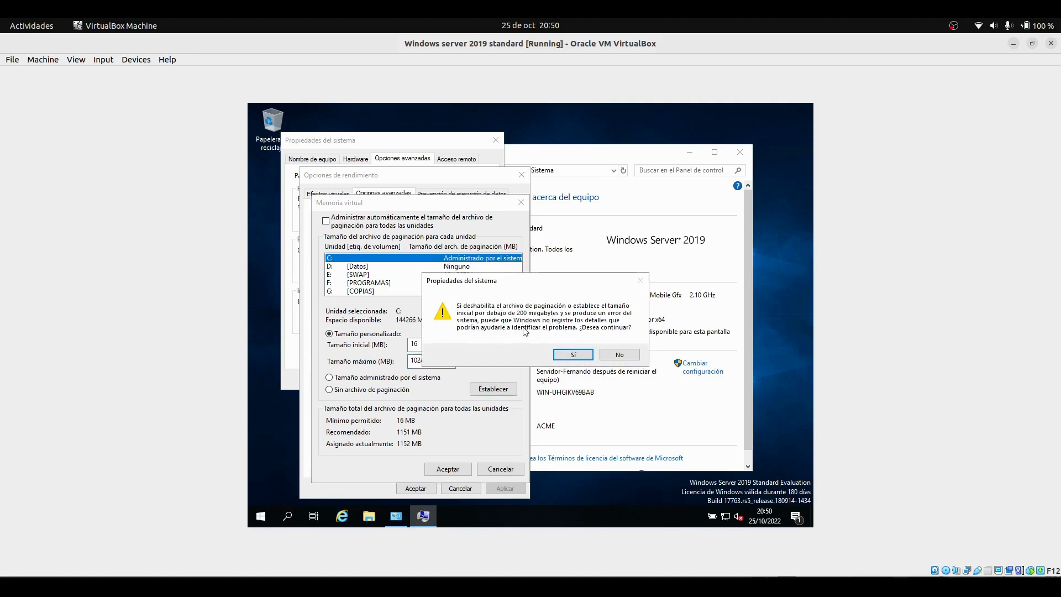
left_click(574, 354)
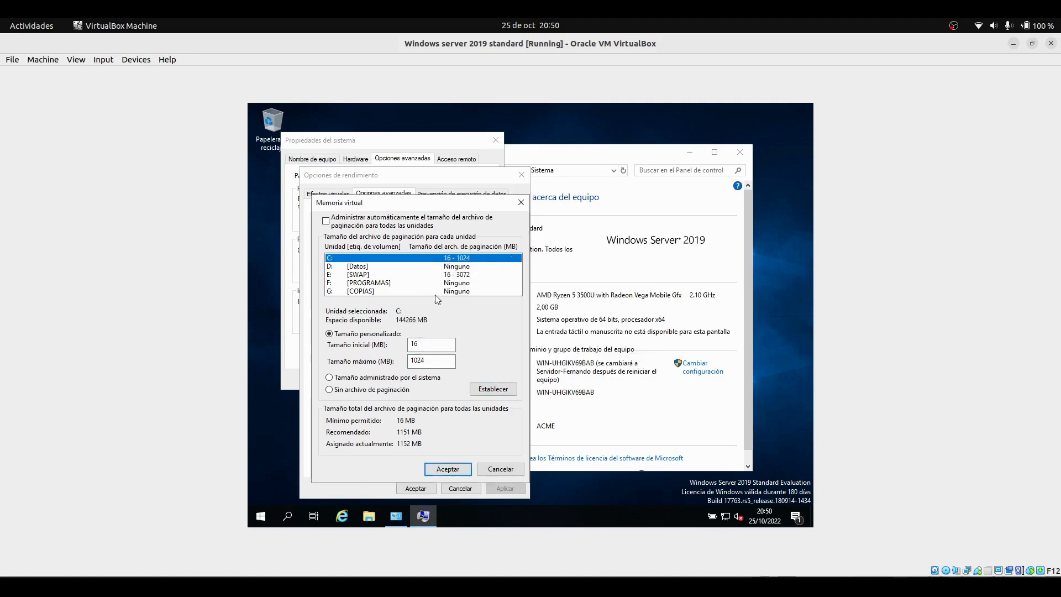
Check the paging file sizes of drives E: and C:, then confirm the changes and close the performance and system dialogs, answering the restart prompt
left_click(457, 274)
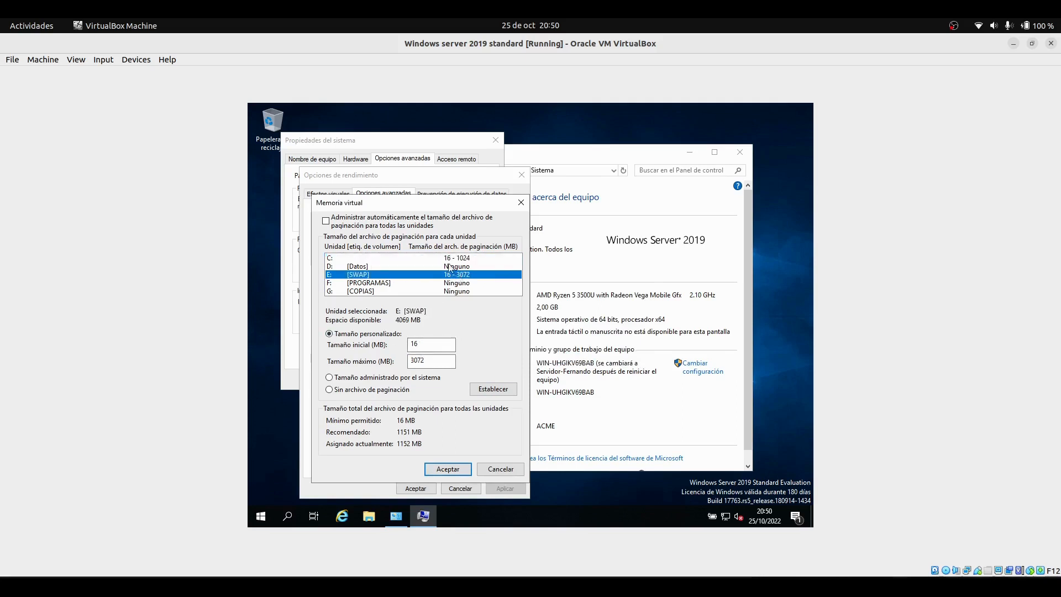
left_click(447, 259)
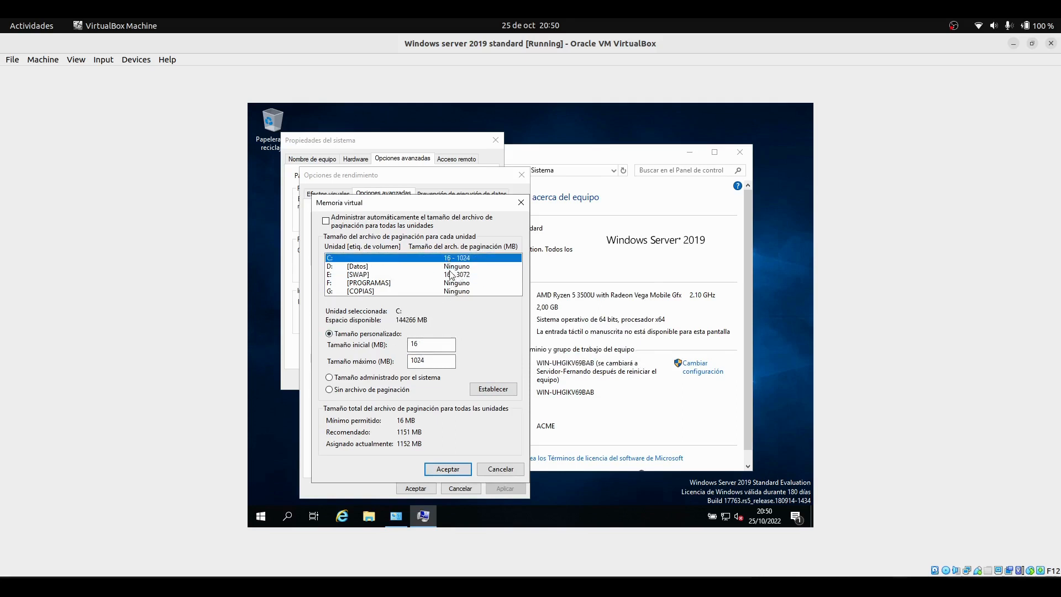
left_click(452, 274)
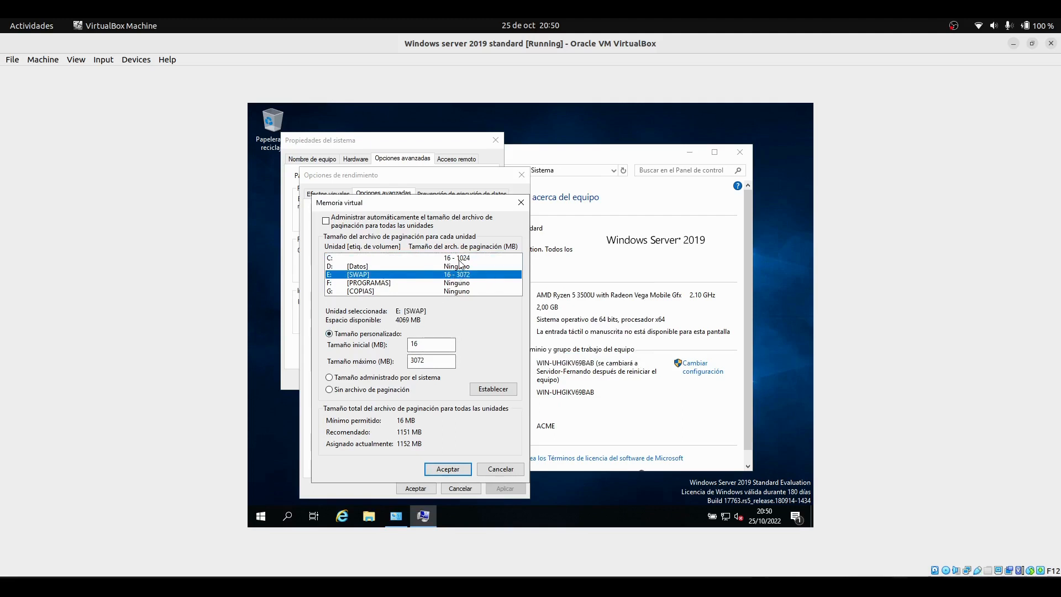
left_click(454, 259)
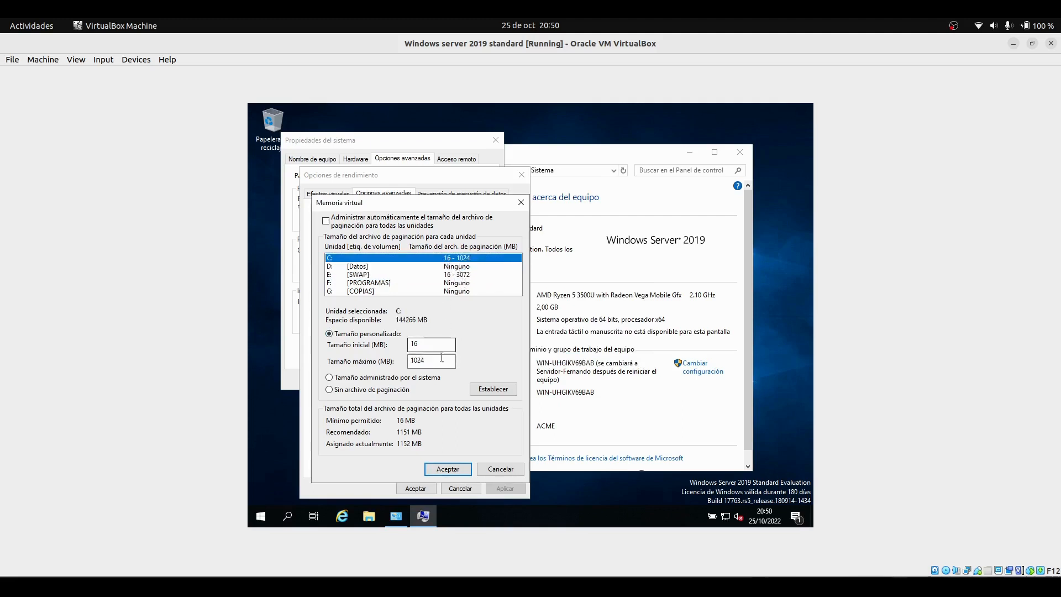
left_click(446, 469)
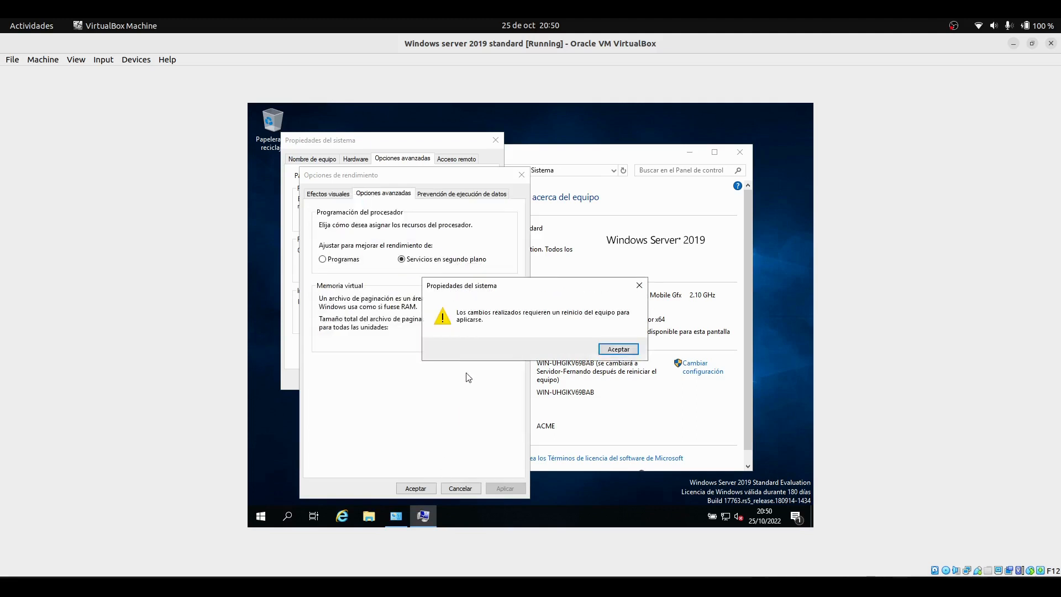
left_click(600, 351)
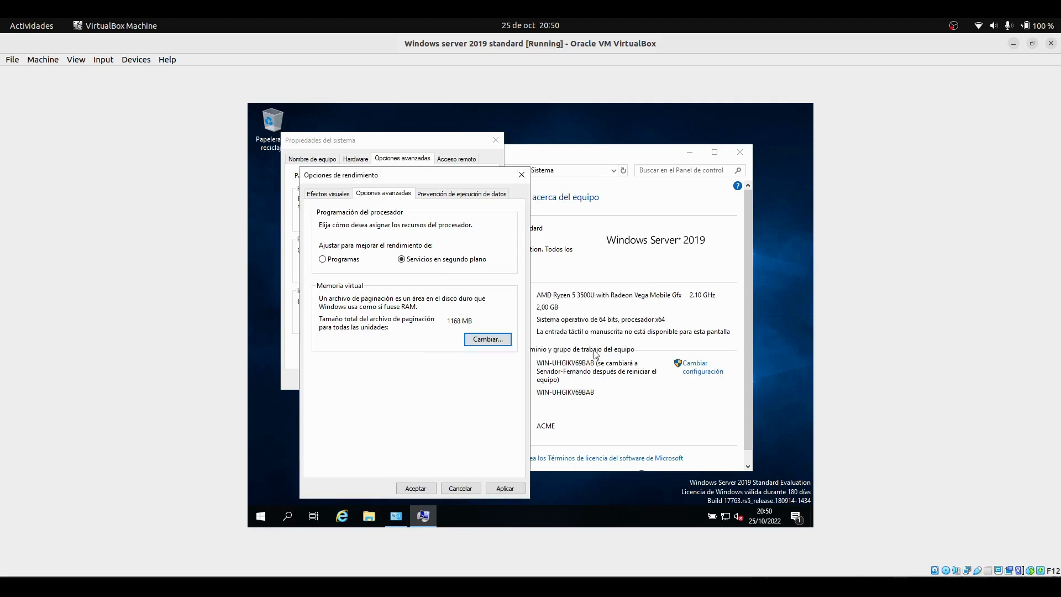
left_click(501, 490)
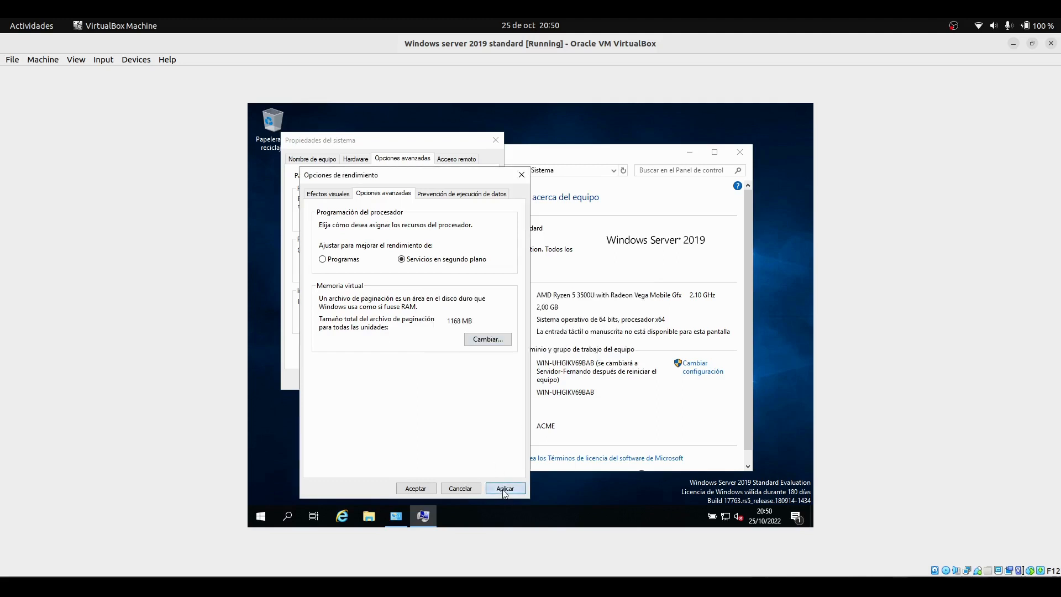
left_click(423, 488)
left_click(397, 381)
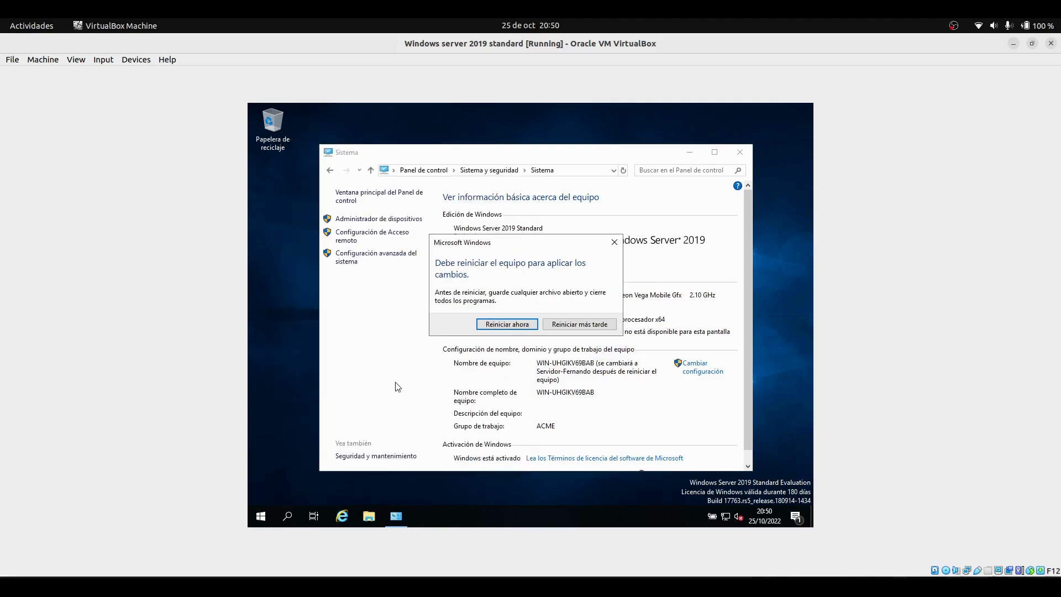
left_click(568, 327)
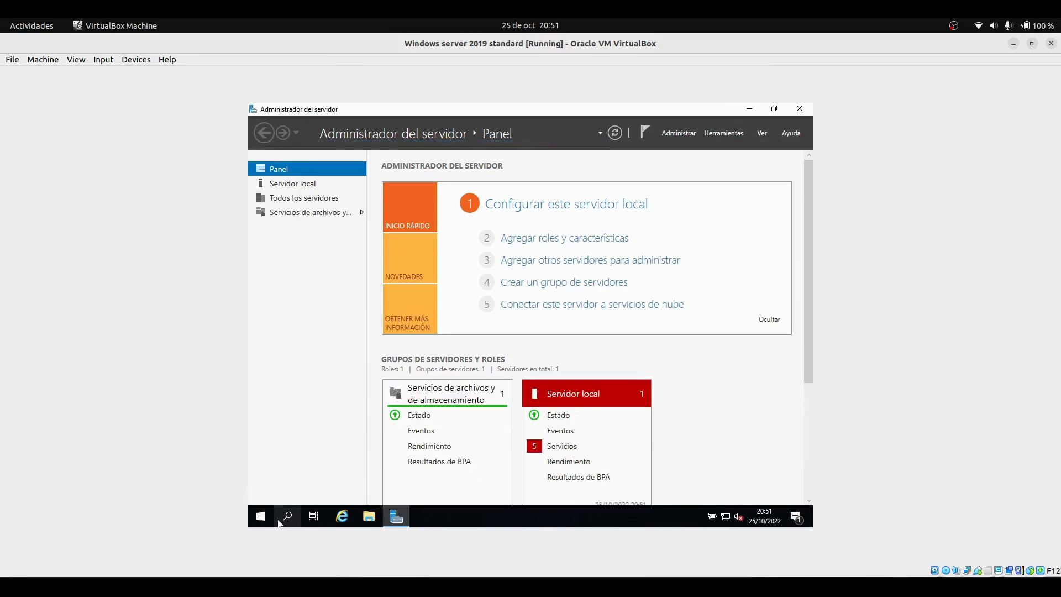
Search for the computer name settings and examine the device name in the About page
left_click(280, 523)
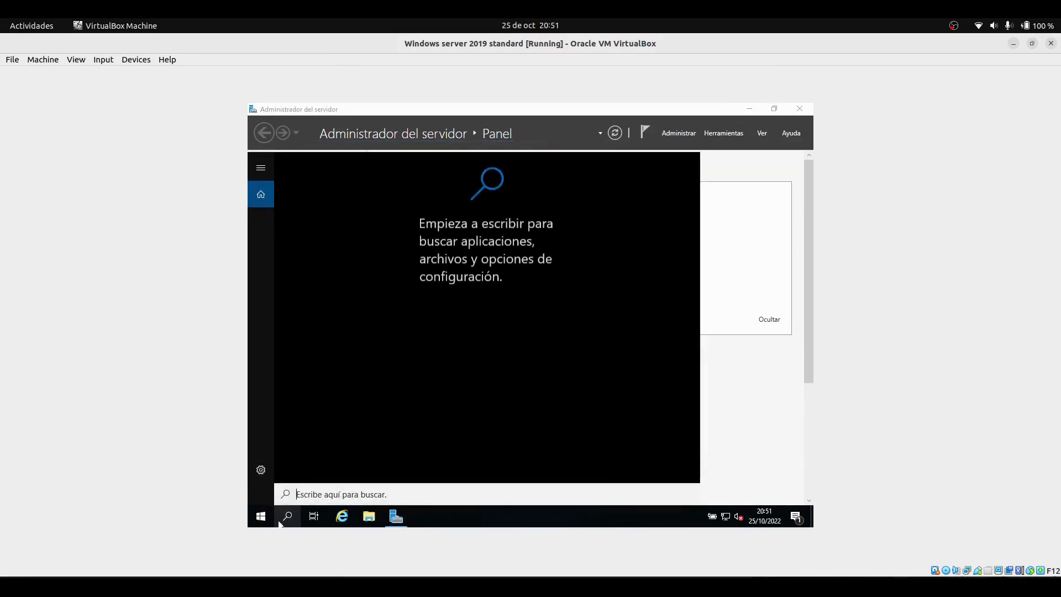
type("name")
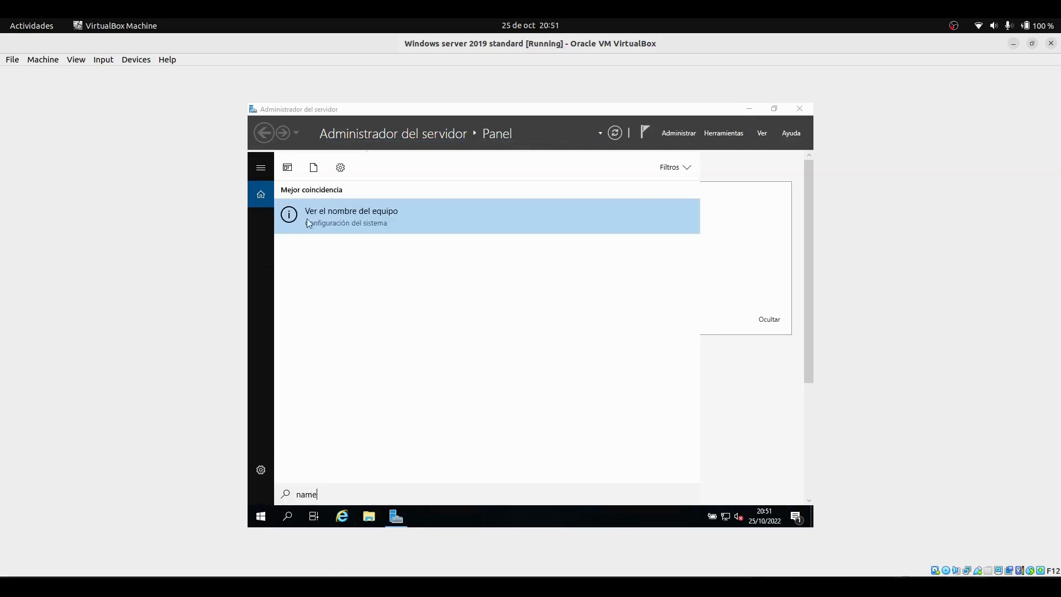
left_click(330, 217)
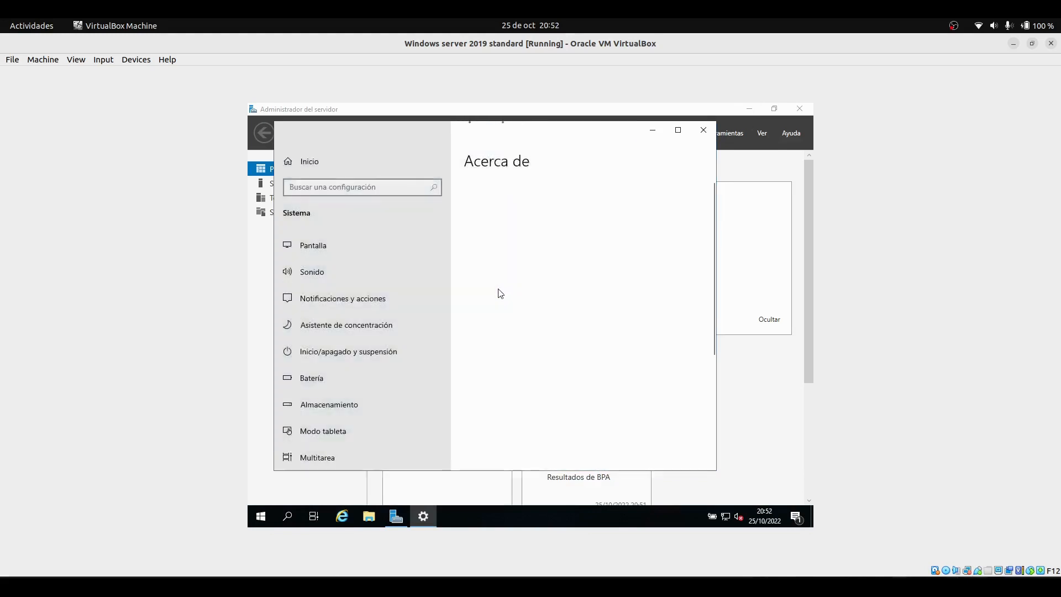
scroll(526, 362, "down", 4)
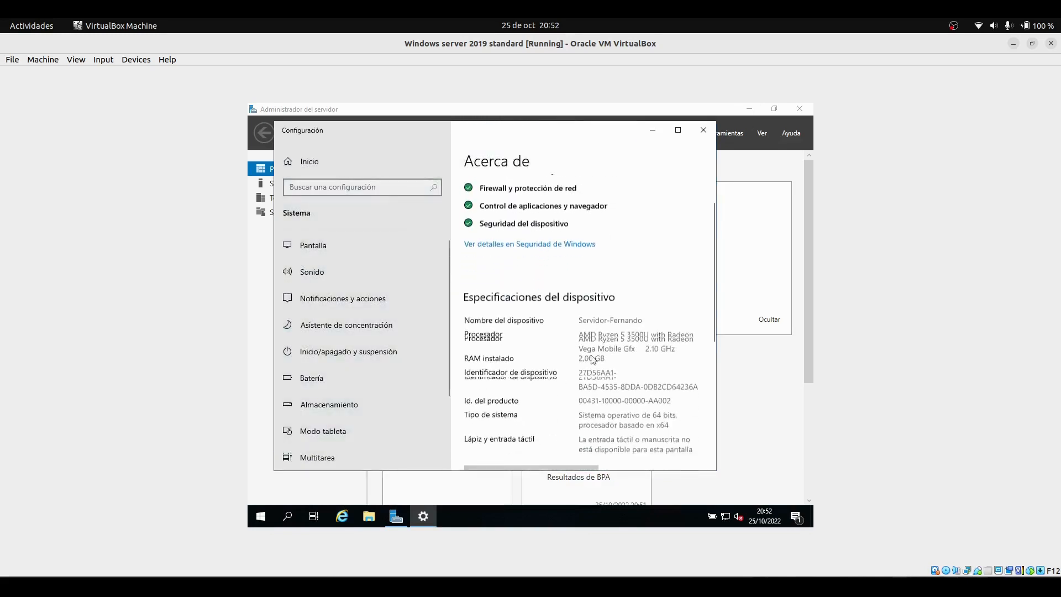
left_click_drag(627, 269, 577, 269)
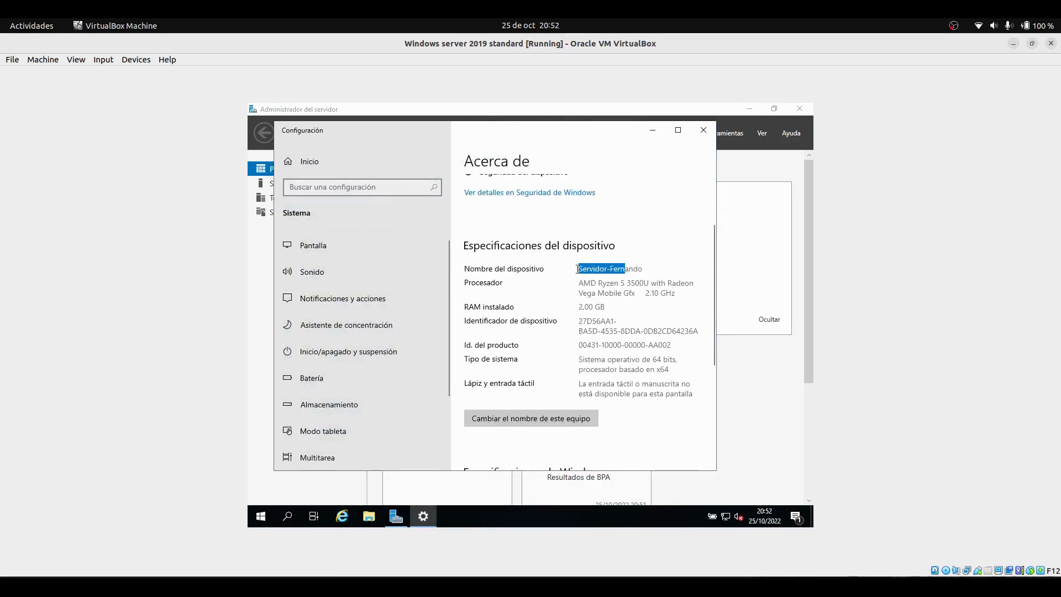
left_click(579, 272)
scroll(547, 321, "down", 6)
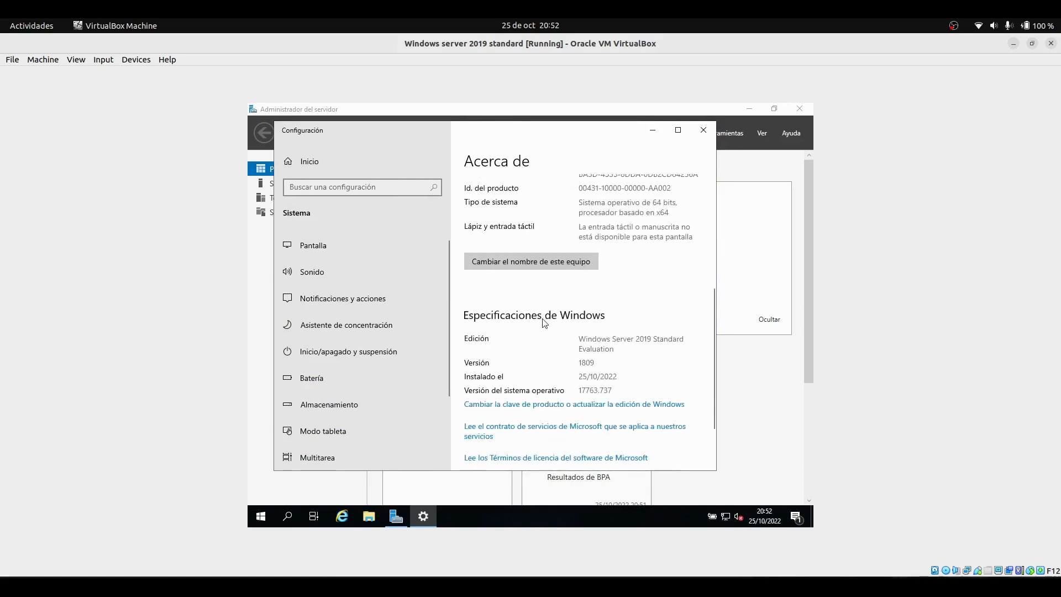
Open the System page through Control Panel's System and Security, and check the computer name and workgroup in System Properties
left_click(286, 516)
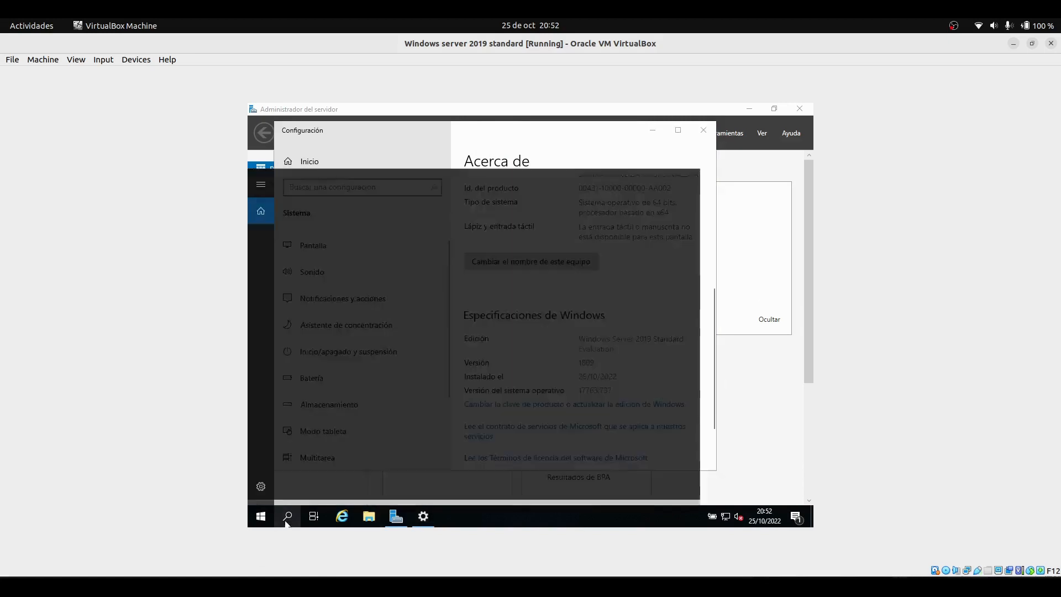
type("panel")
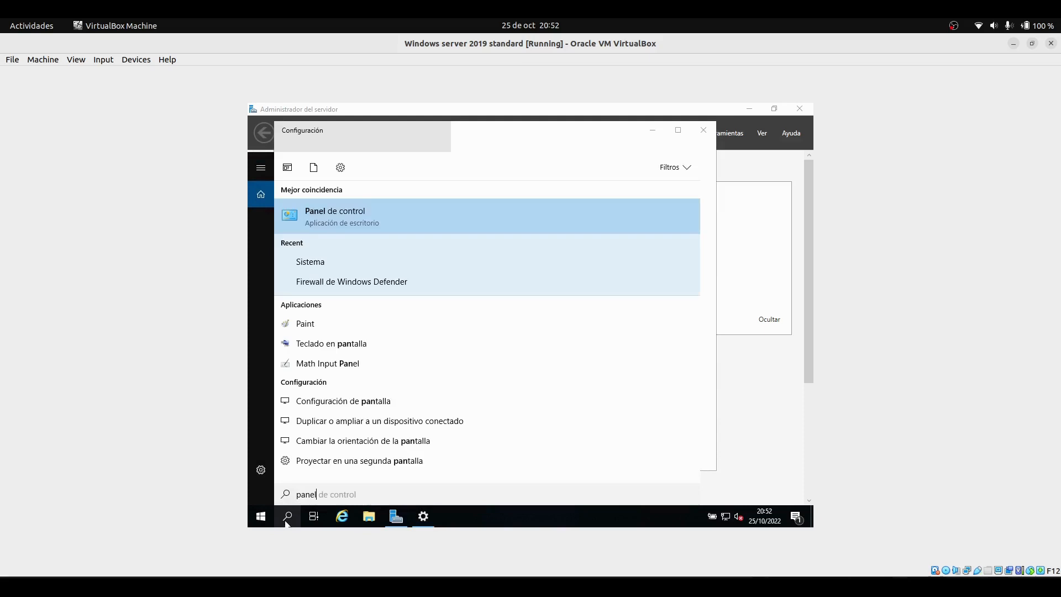
left_click(498, 217)
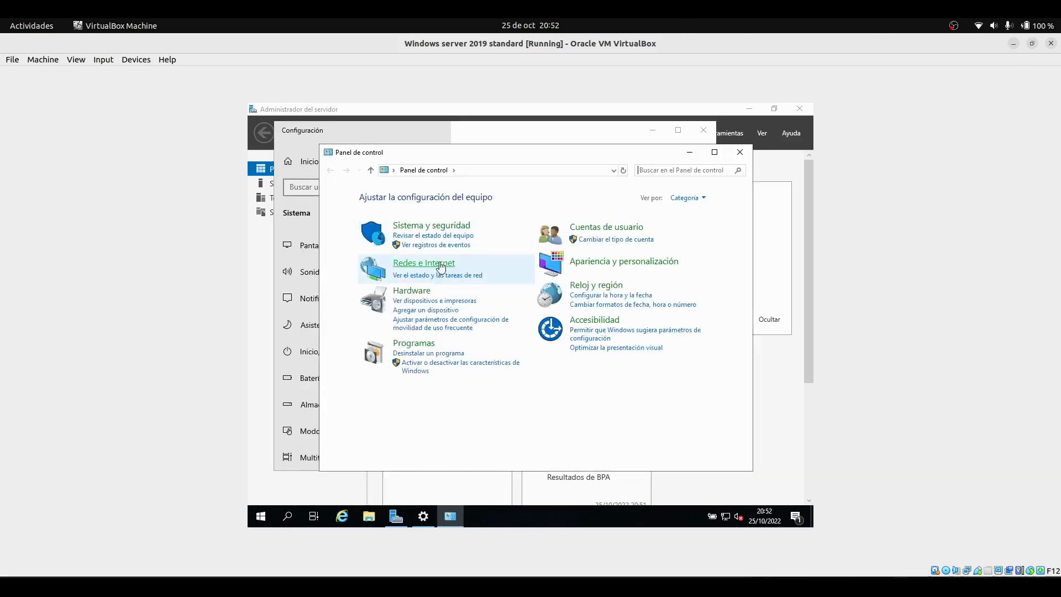
left_click(416, 226)
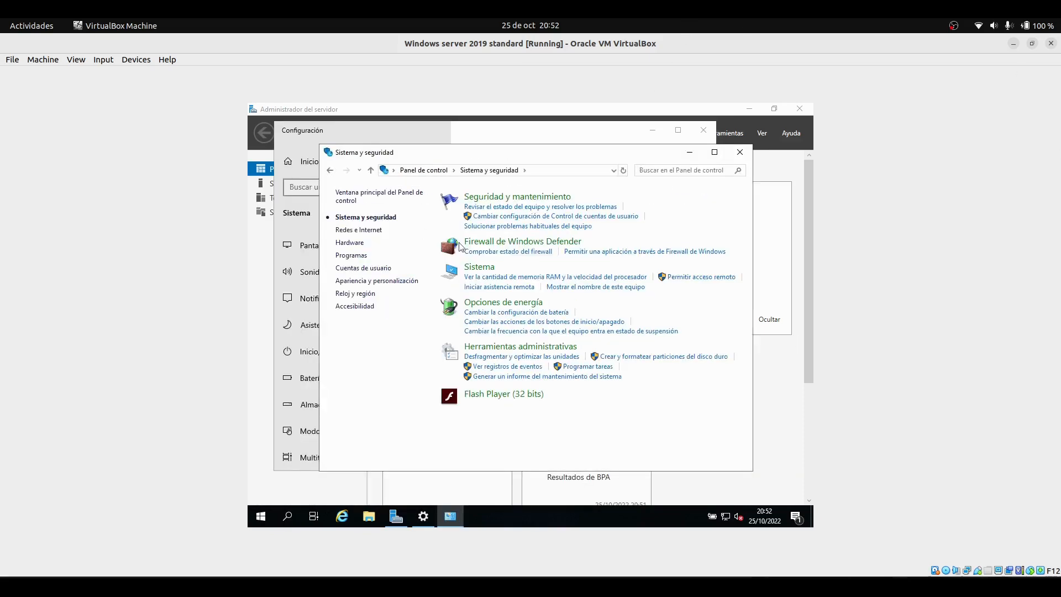
left_click(484, 268)
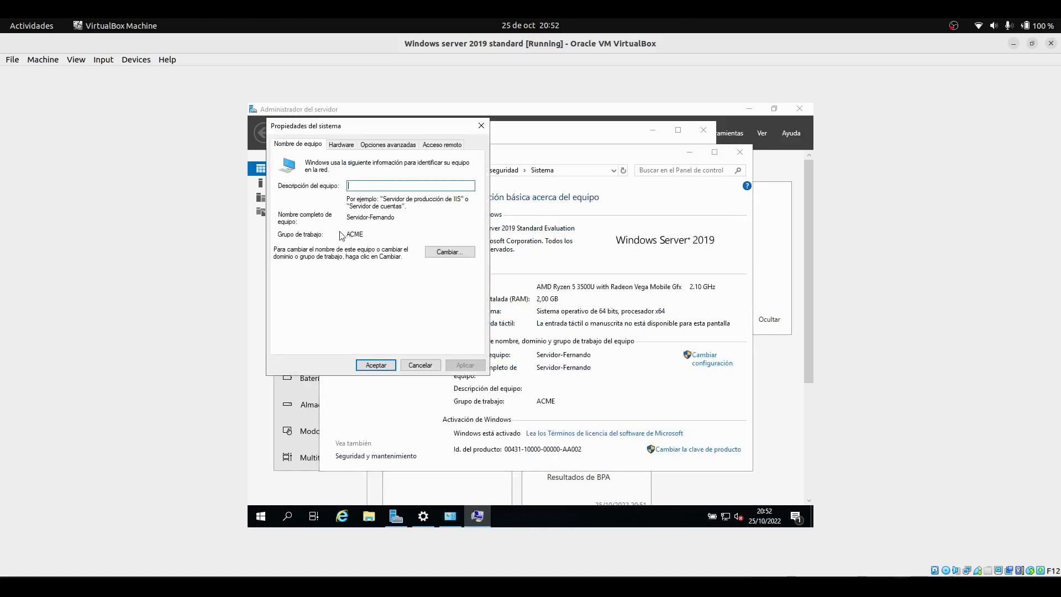
double_click(362, 235)
left_click(481, 127)
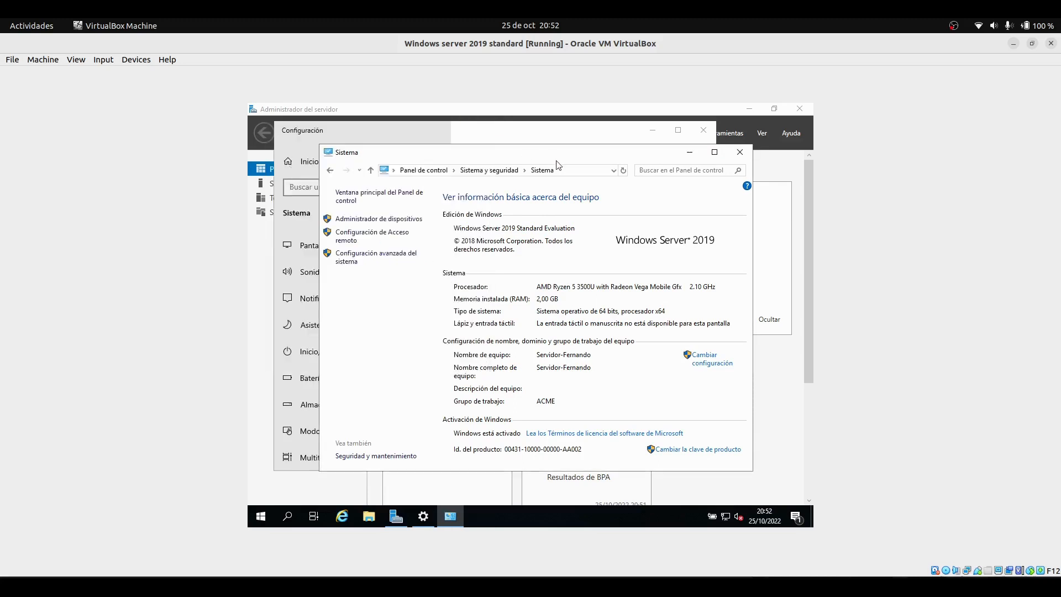
Open the virtual memory settings from advanced system performance options and review the paging file of each drive
left_click_drag(642, 157, 608, 157)
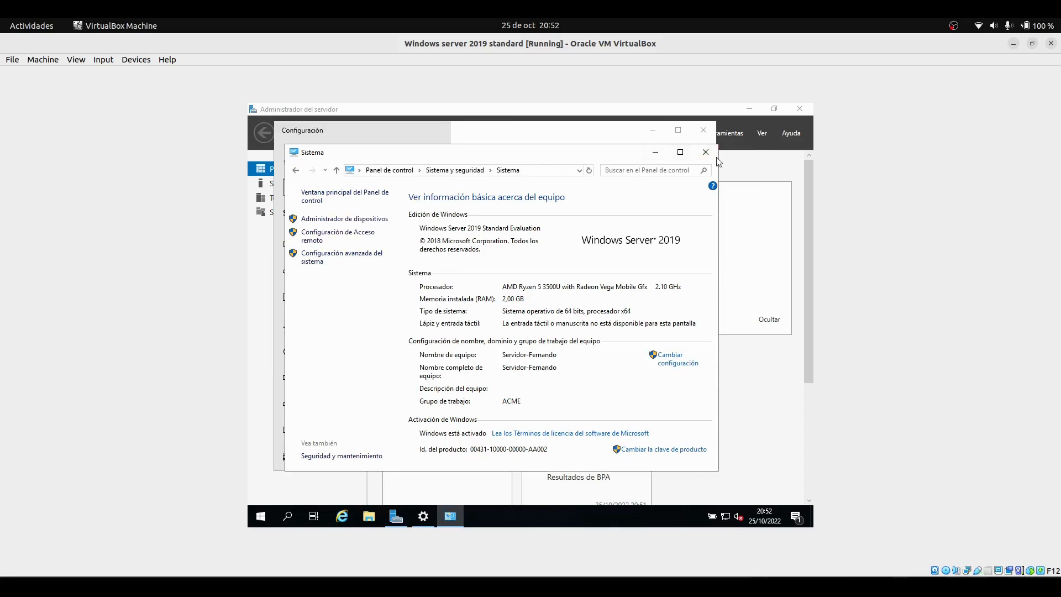
left_click(329, 260)
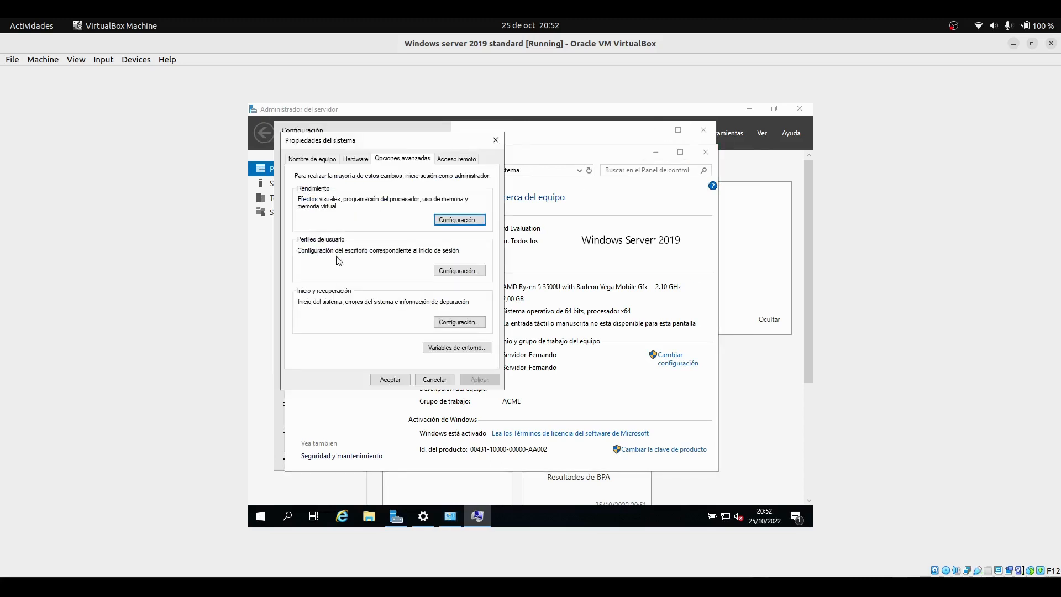
left_click(459, 219)
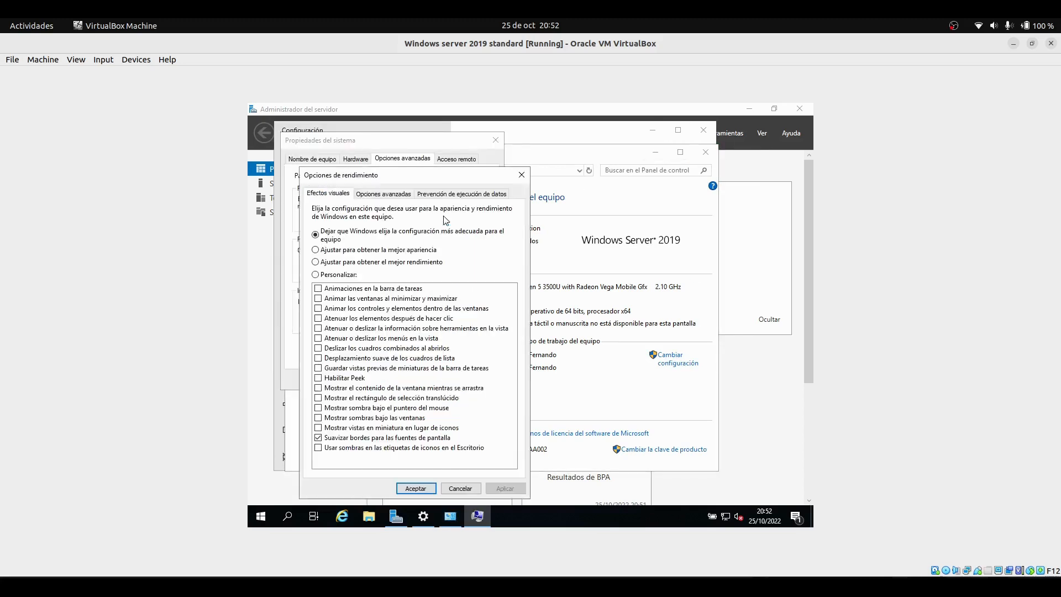
left_click(396, 195)
left_click(484, 338)
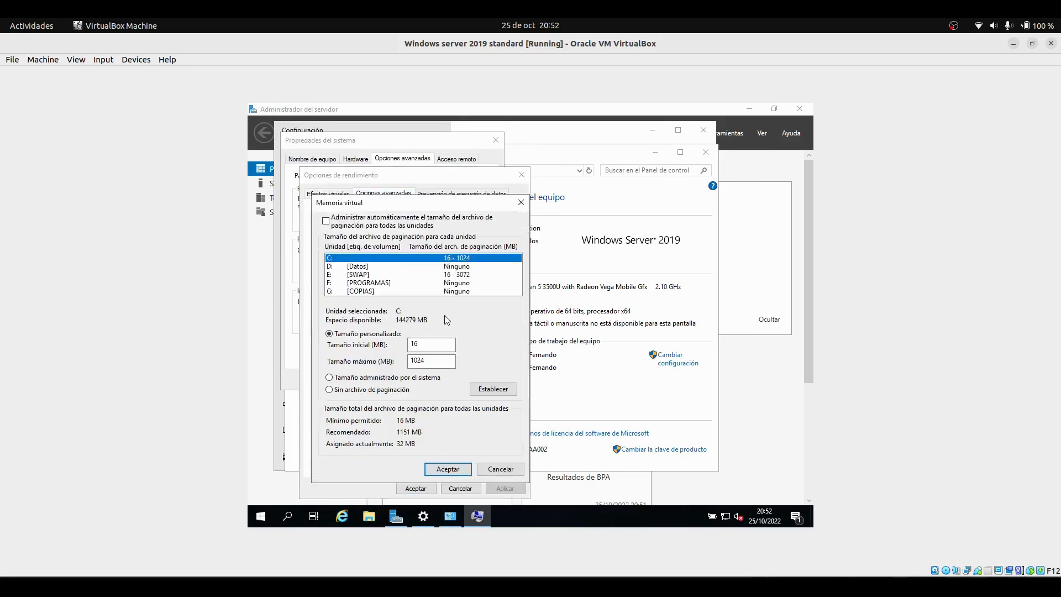
left_click(449, 275)
left_click(450, 259)
left_click(456, 282)
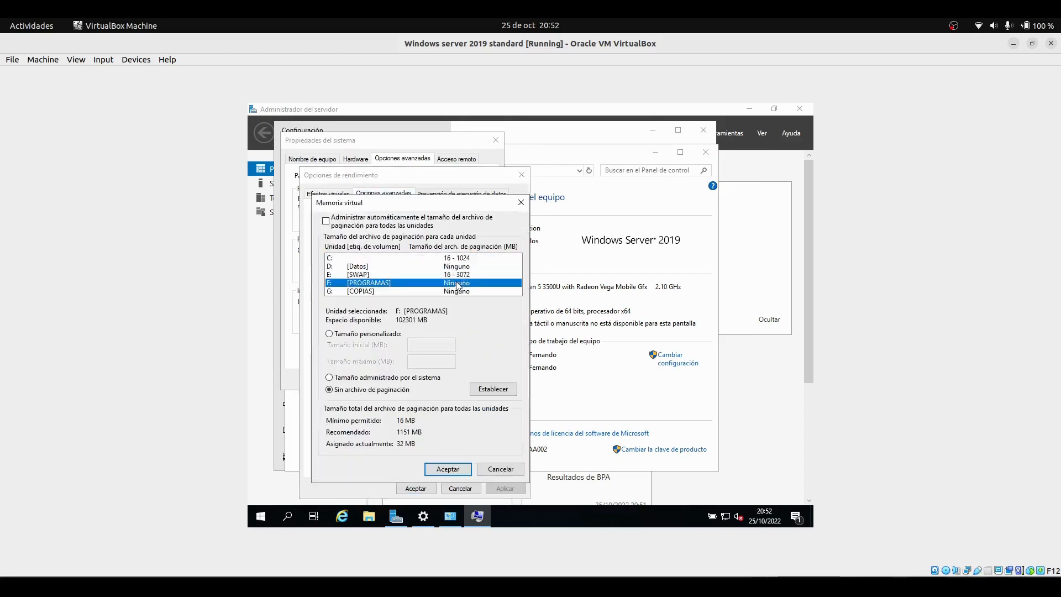
left_click(463, 275)
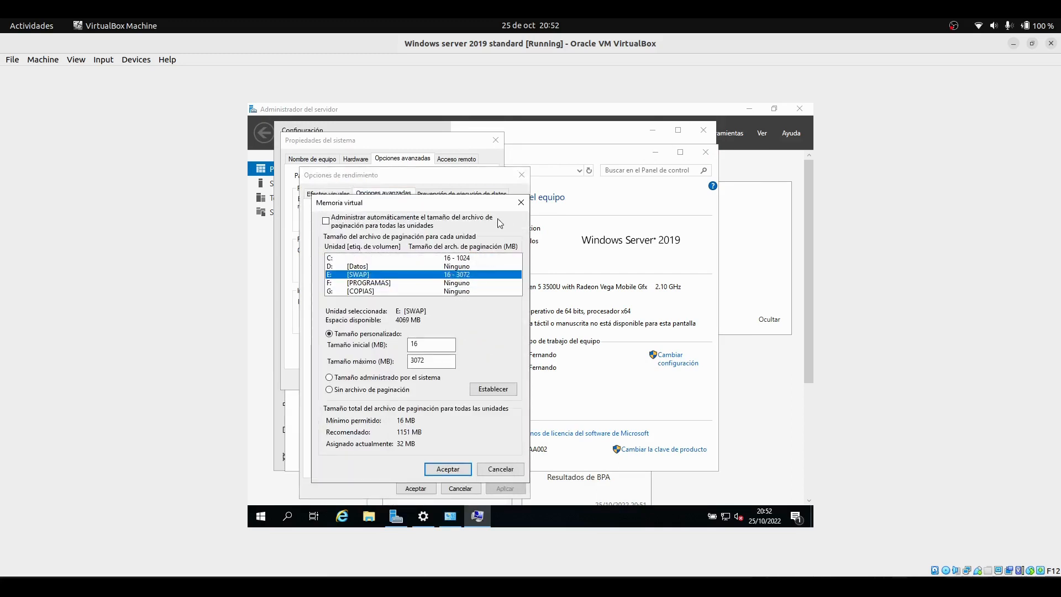